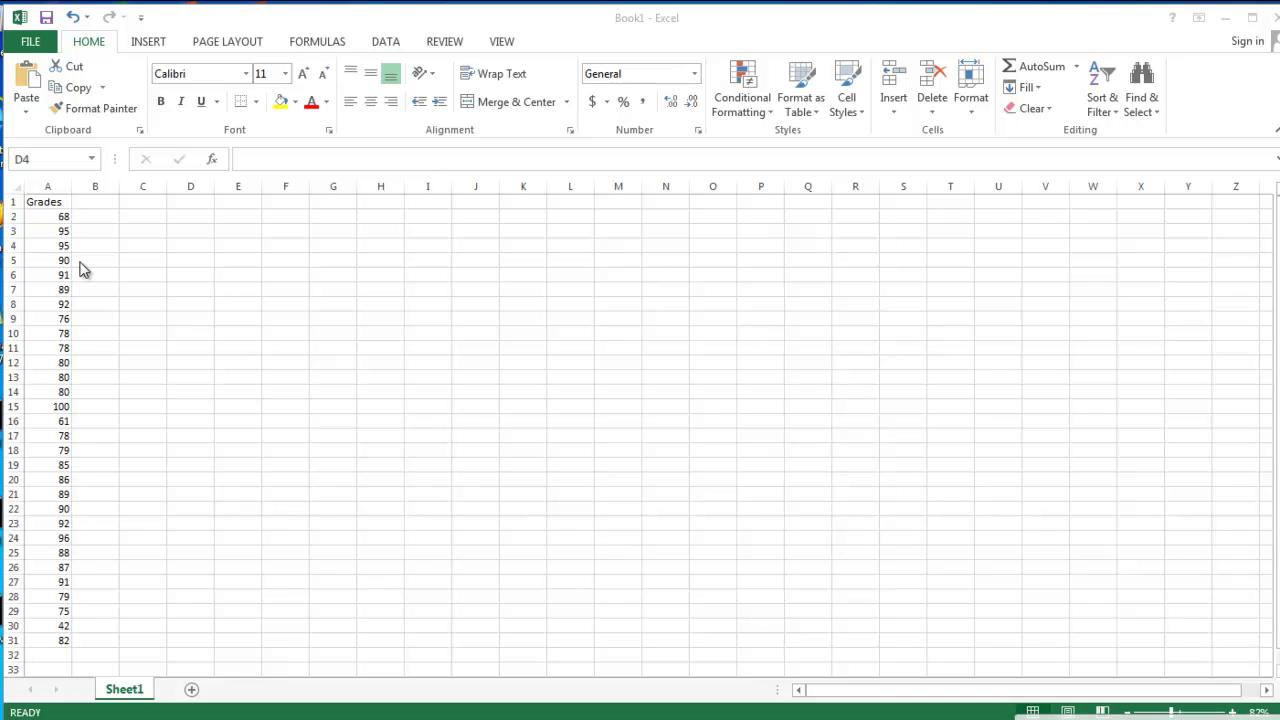
- Sort the grades in A2:A31 from smallest to largest
left_click(39, 215)
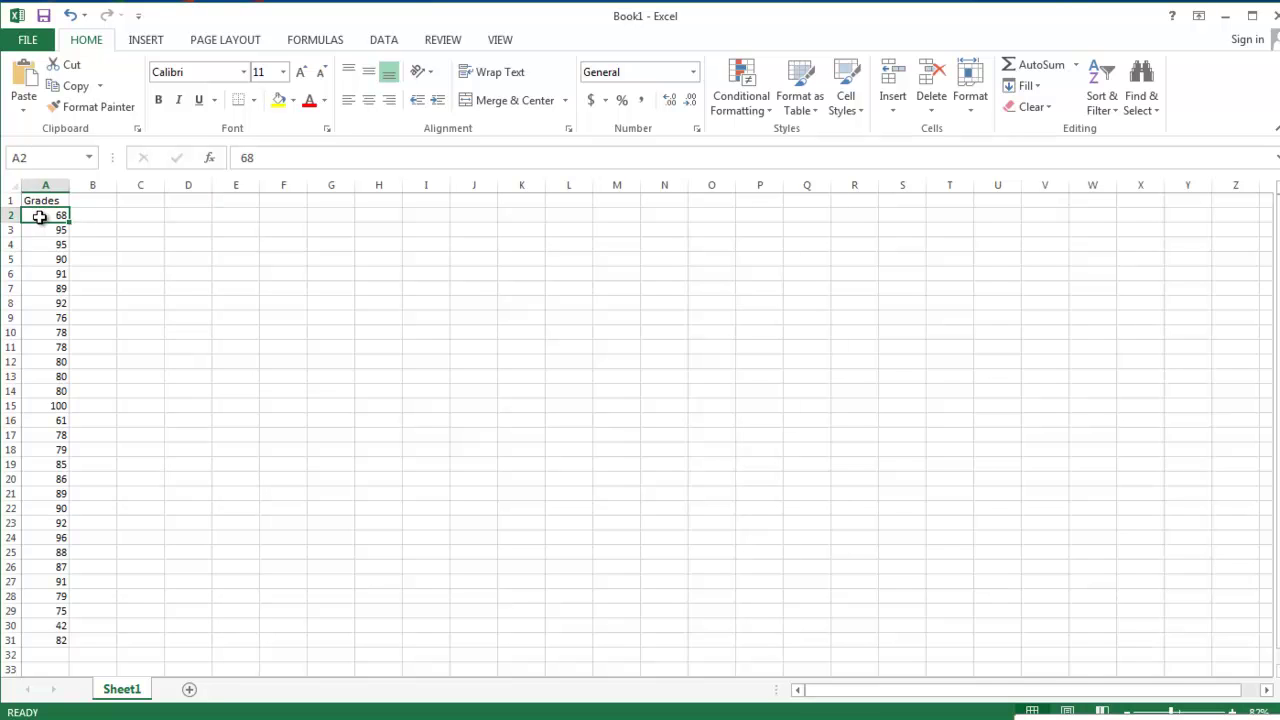
left_click_drag(39, 215, 42, 638)
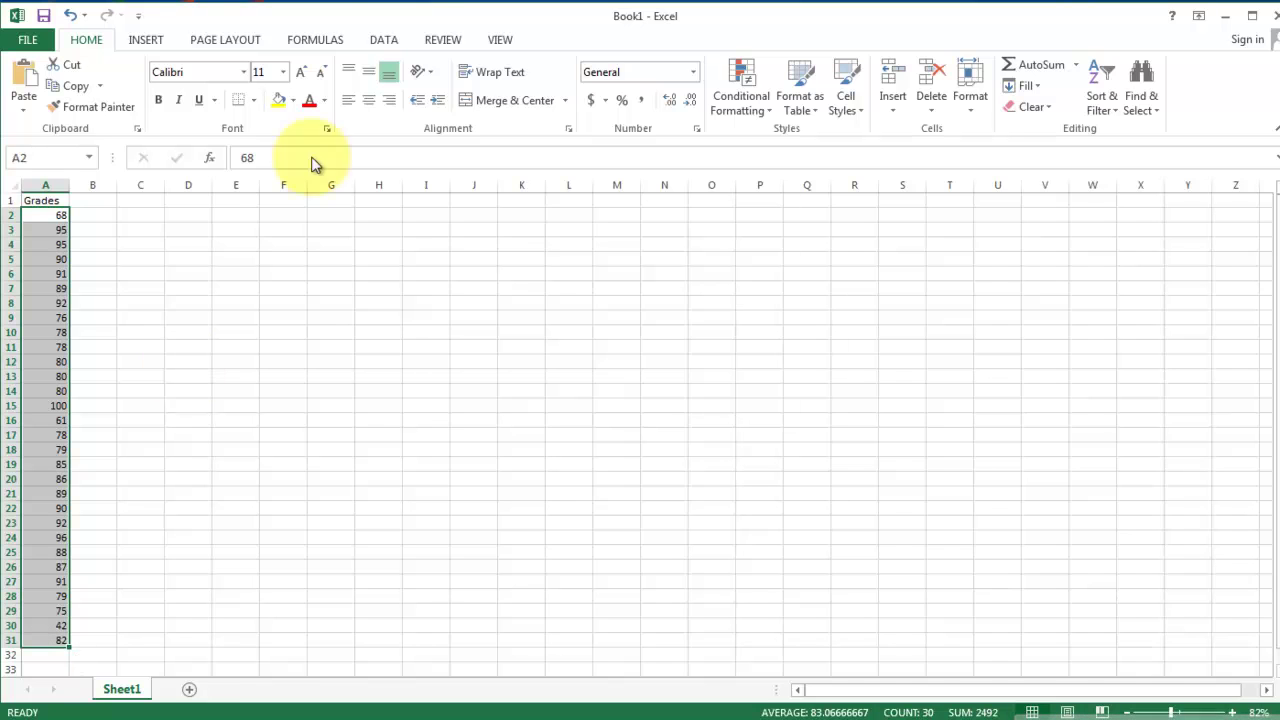
left_click(385, 40)
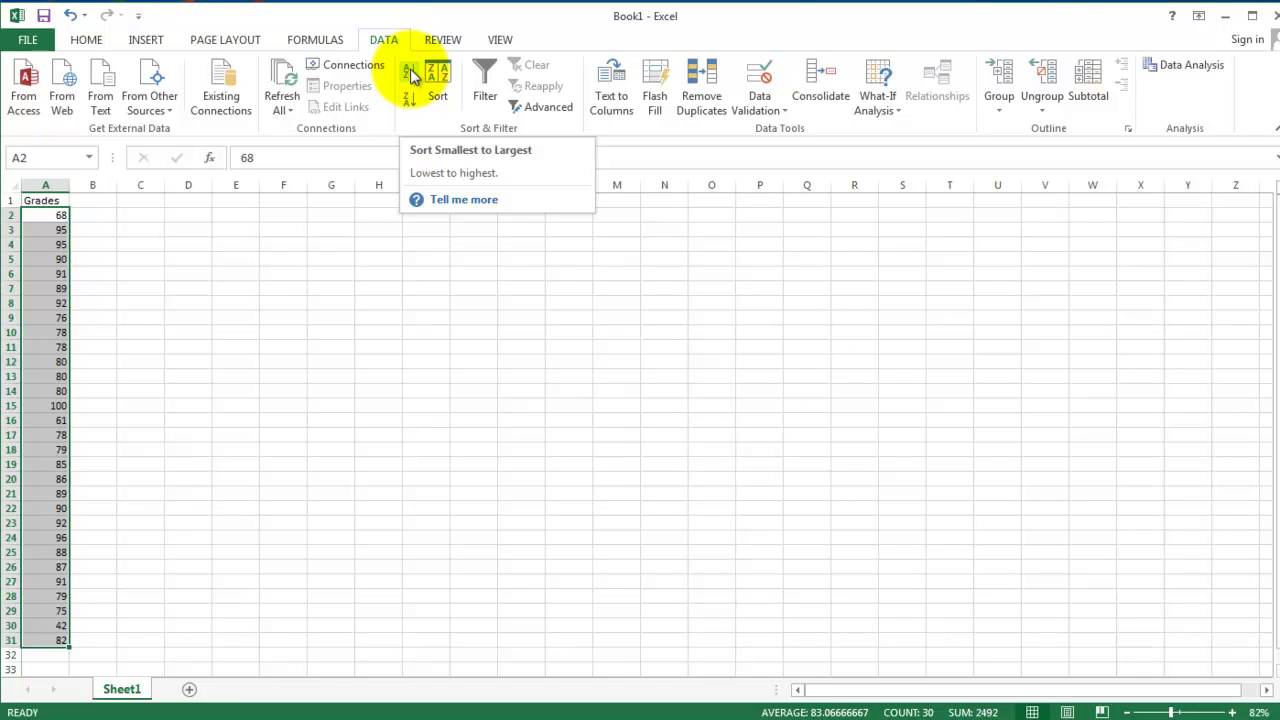
left_click(410, 74)
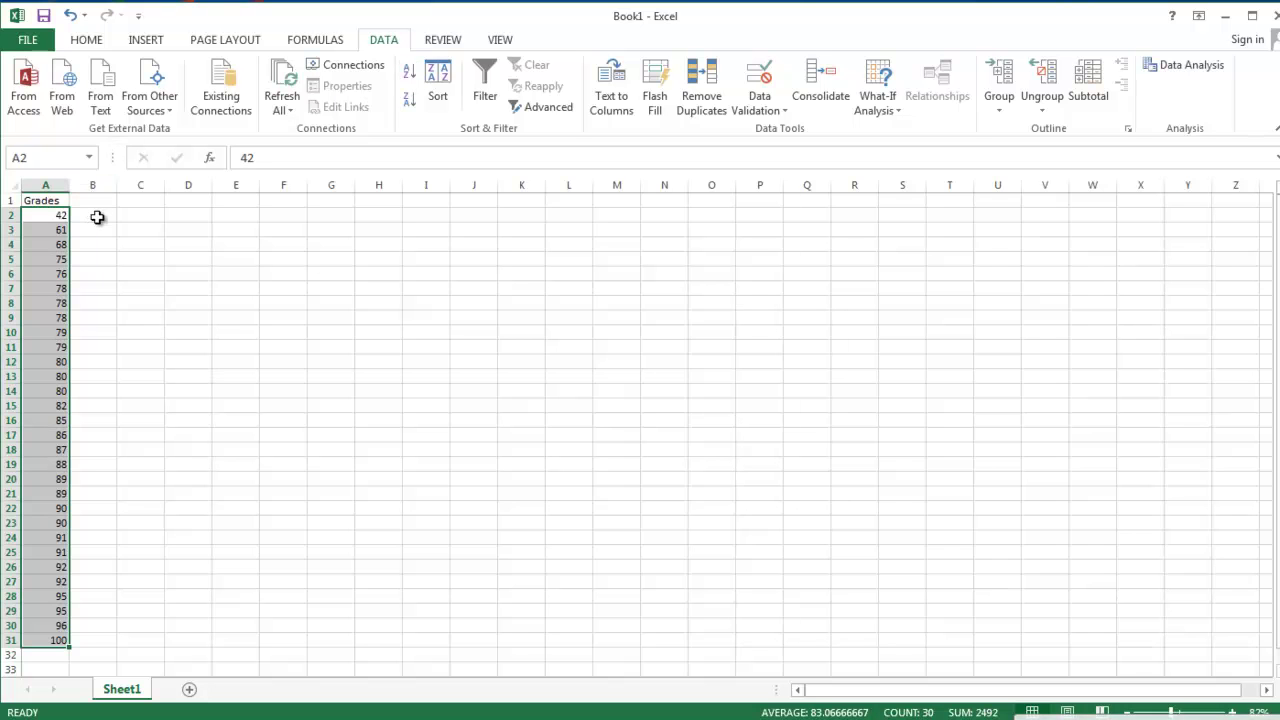
- Enter the upper limits of the grade bins, 49, 59, 69, 79, 89 and 100, in cells B2 to B7
left_click(96, 210)
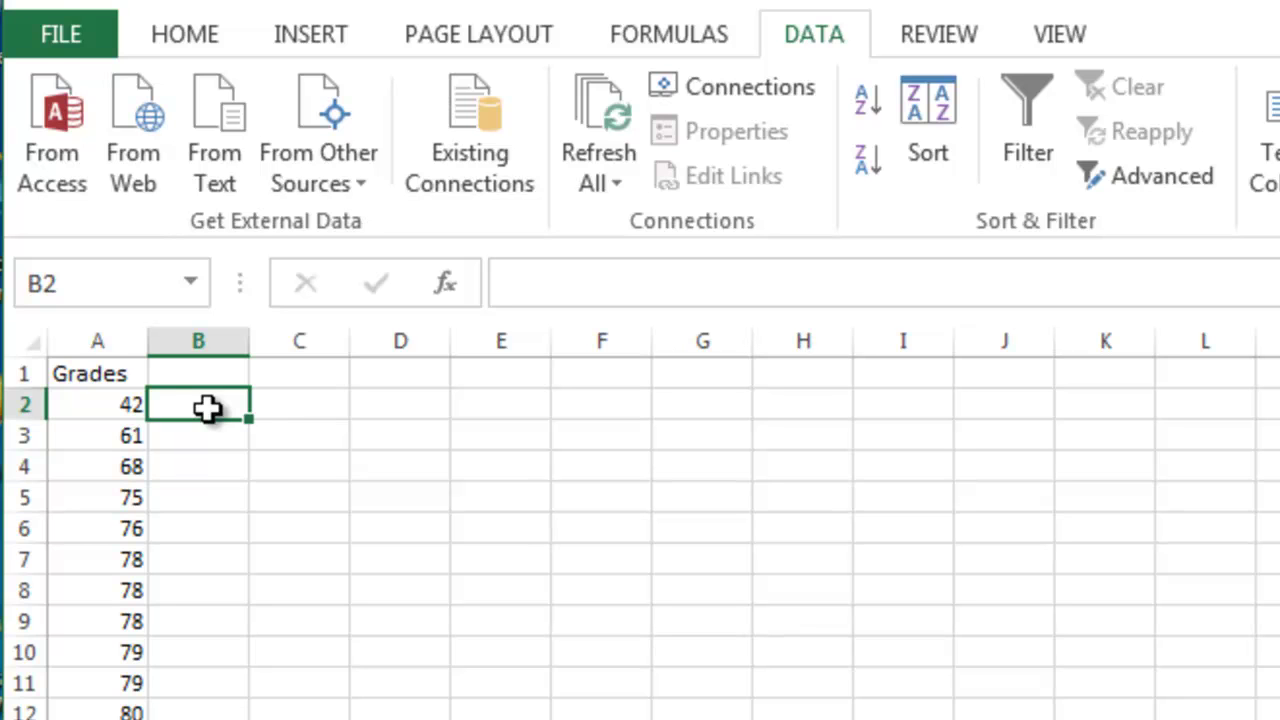
type("49")
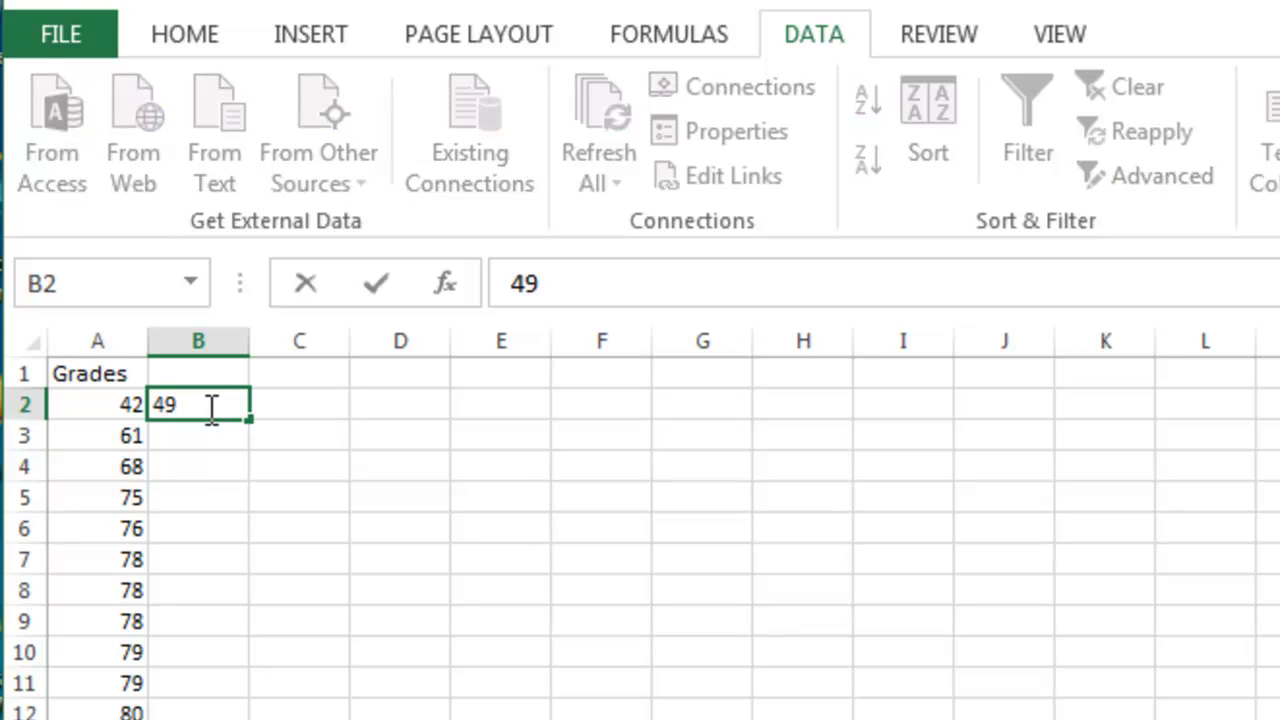
key("Return")
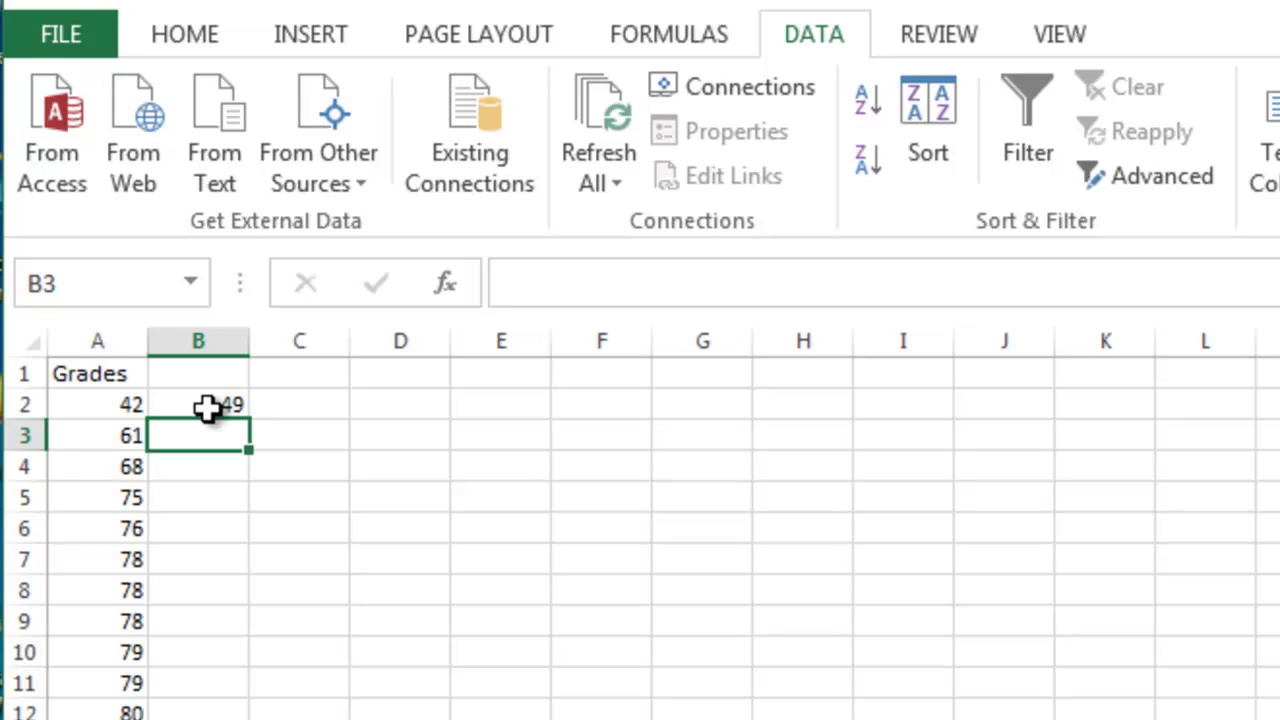
type("59")
key("Return")
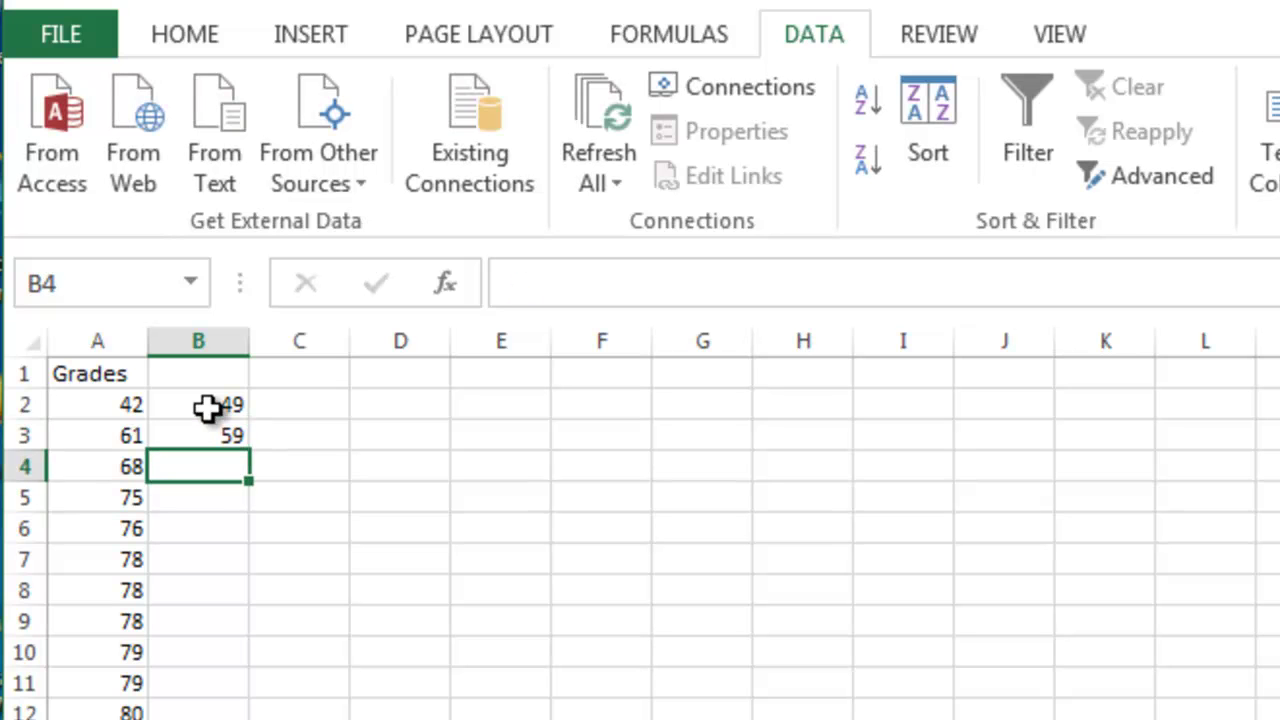
type("6")
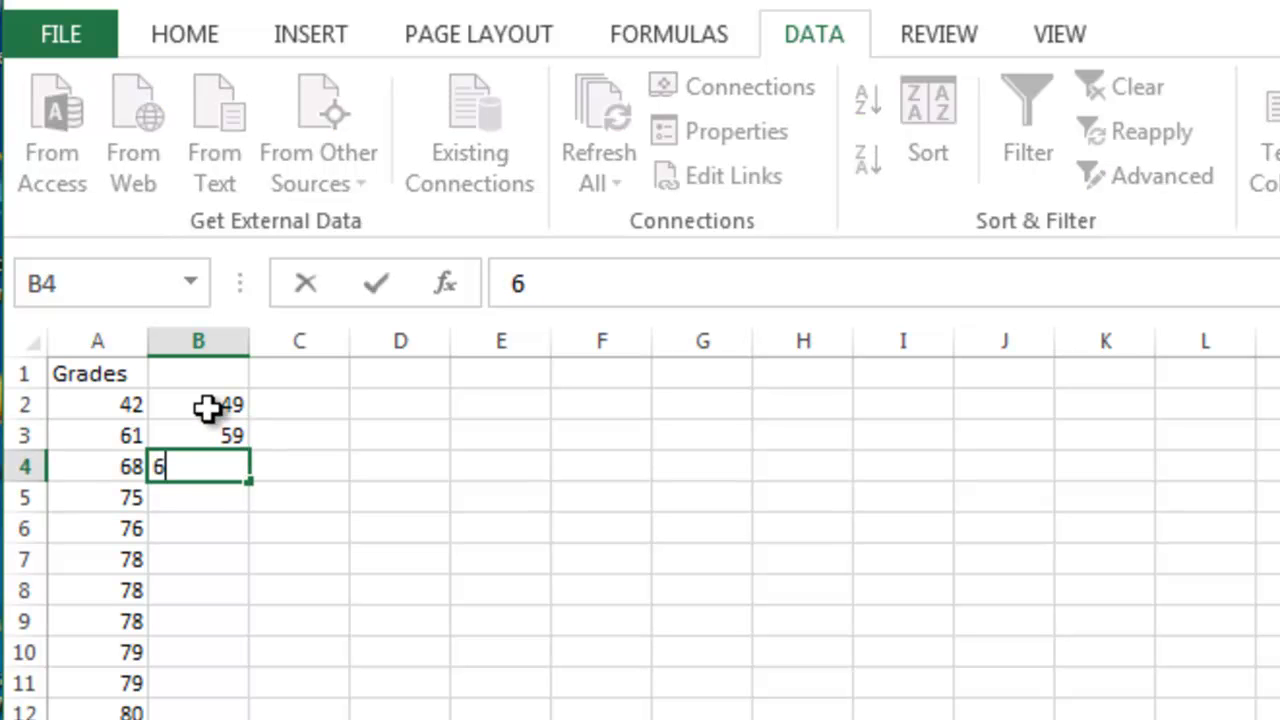
type("9")
key("Return")
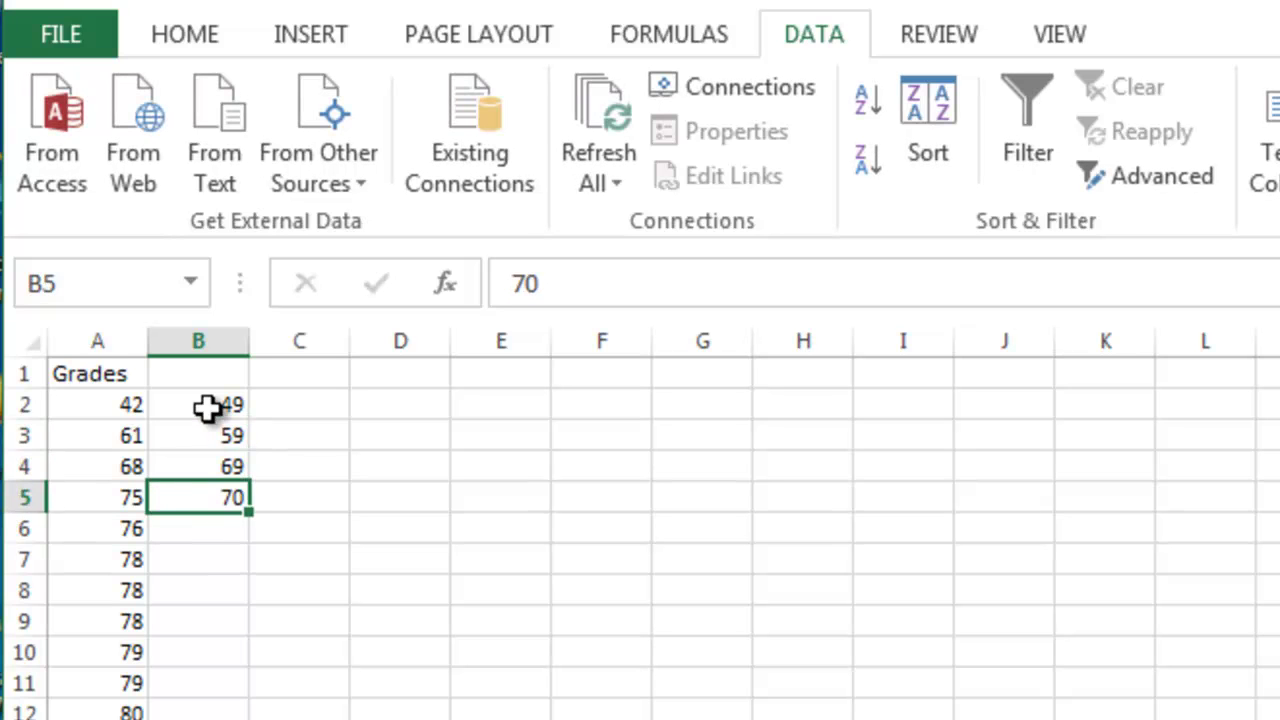
type("79")
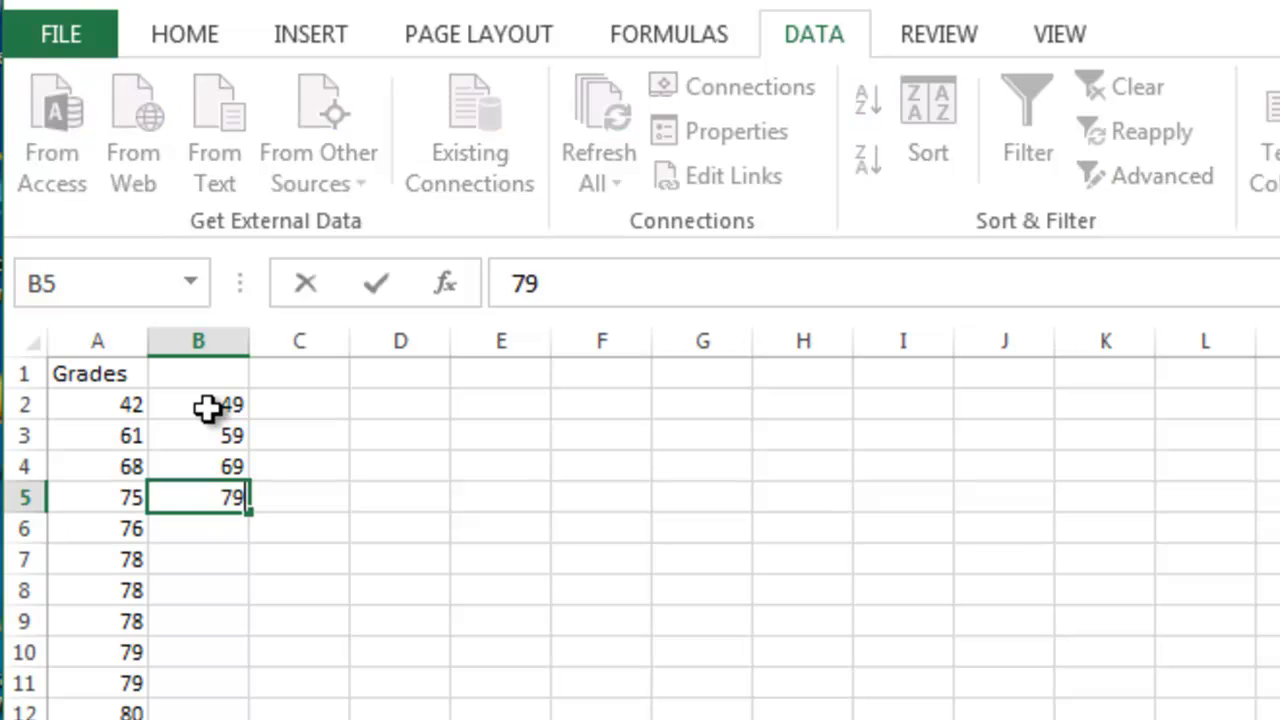
key("Return")
type("89")
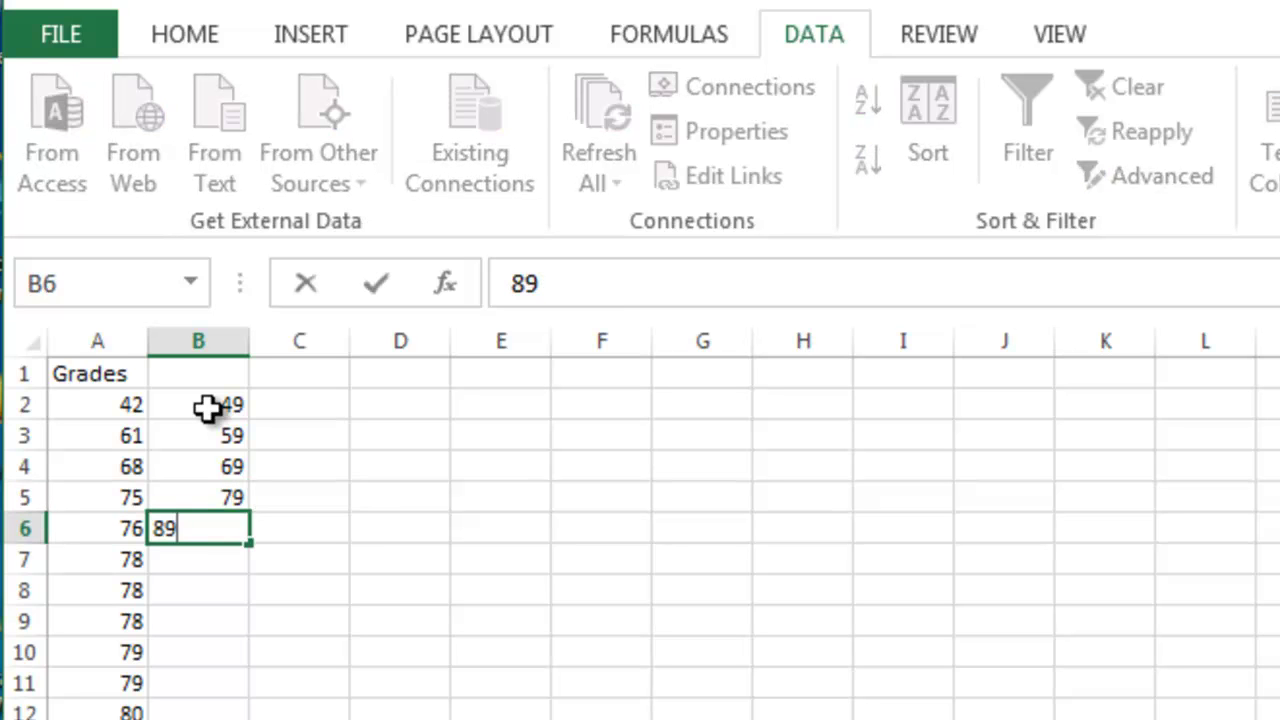
key("Return")
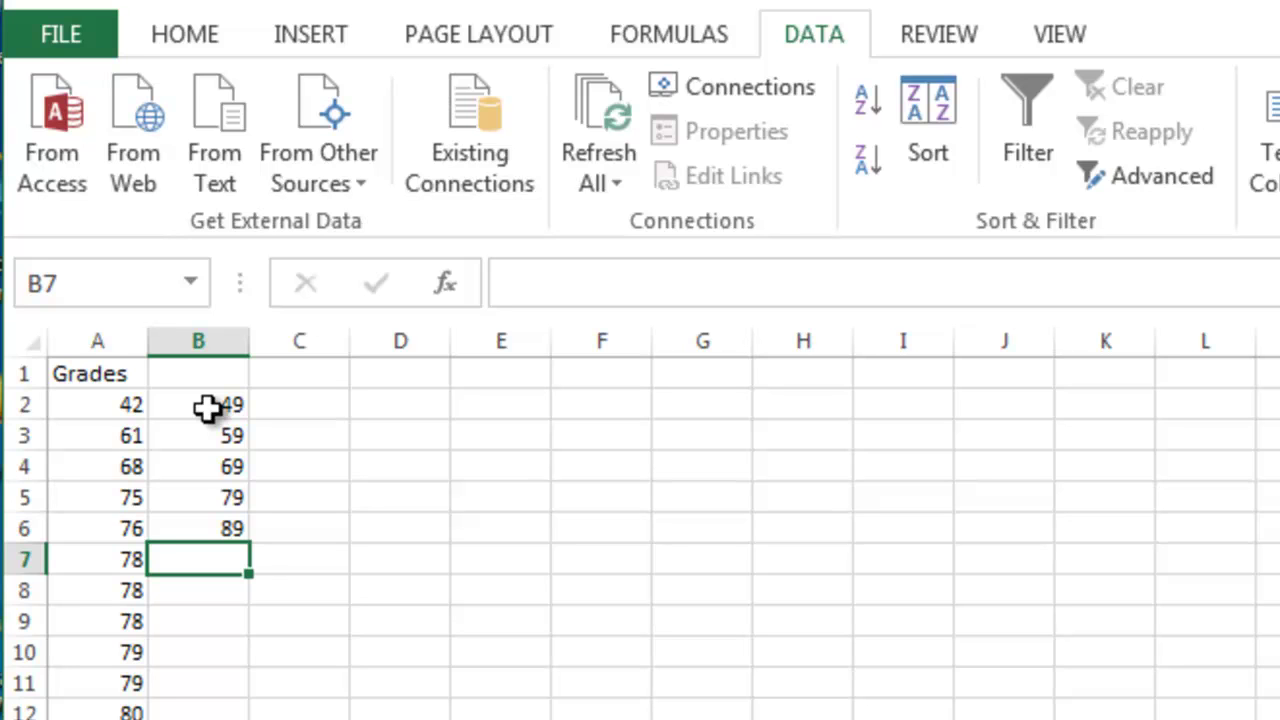
type("100")
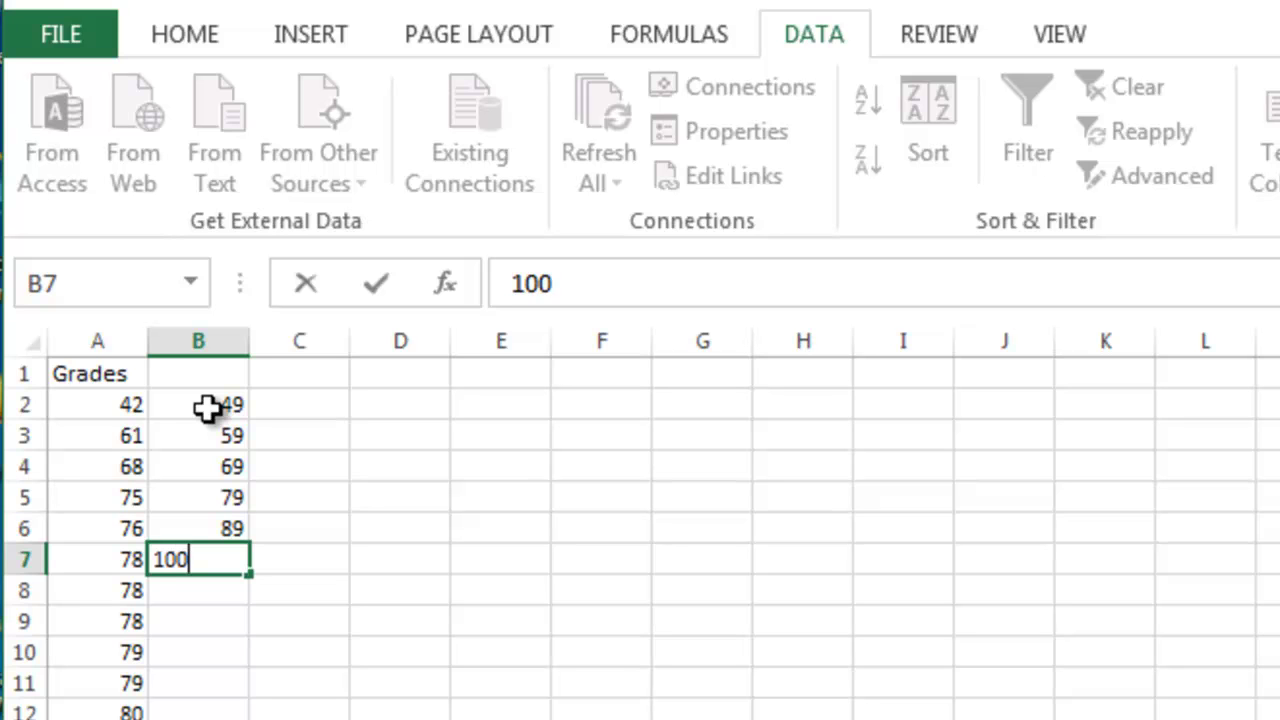
key("Return")
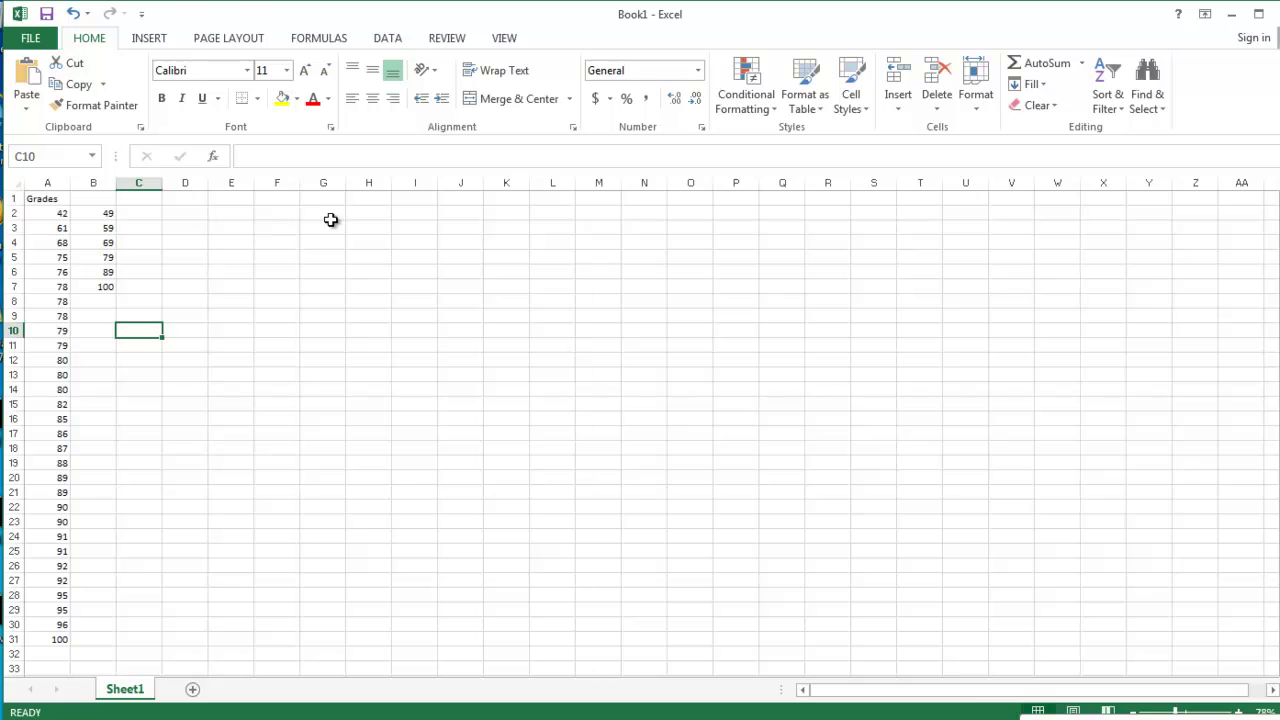
- Set up a Histogram data analysis with A2:A31 as the input range and B2:B7 as the bin range
left_click(384, 40)
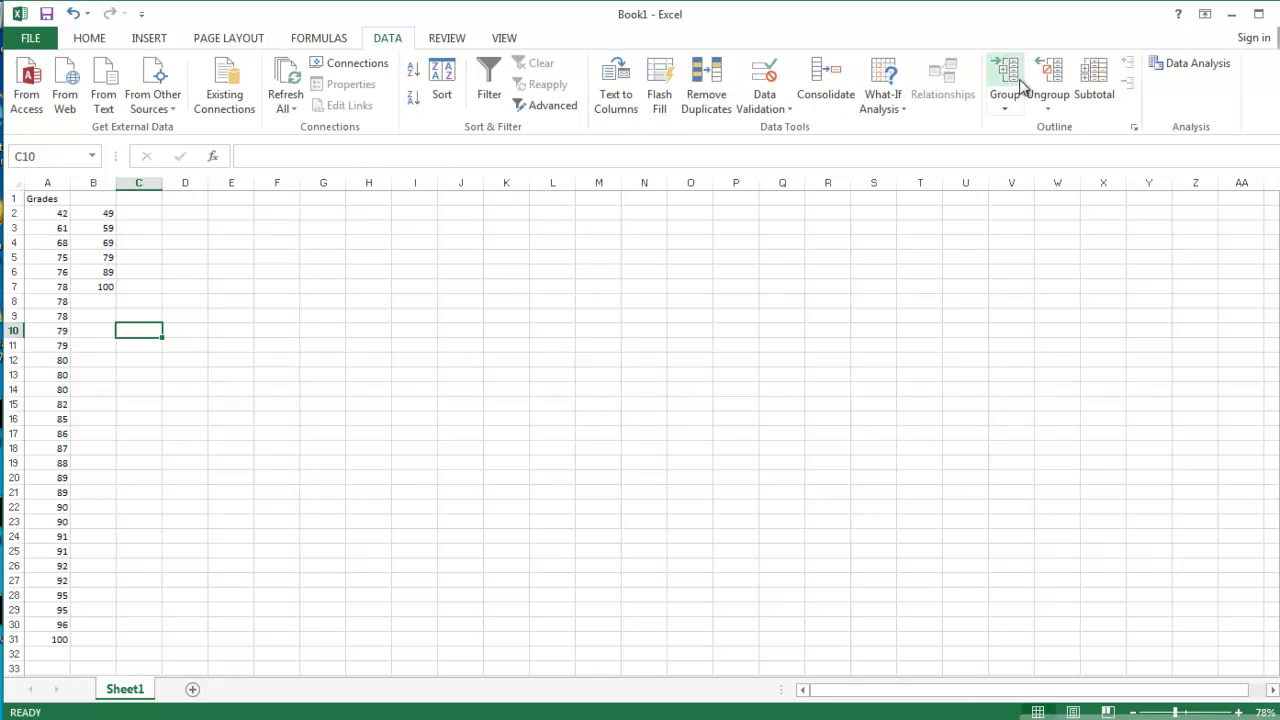
left_click(1179, 95)
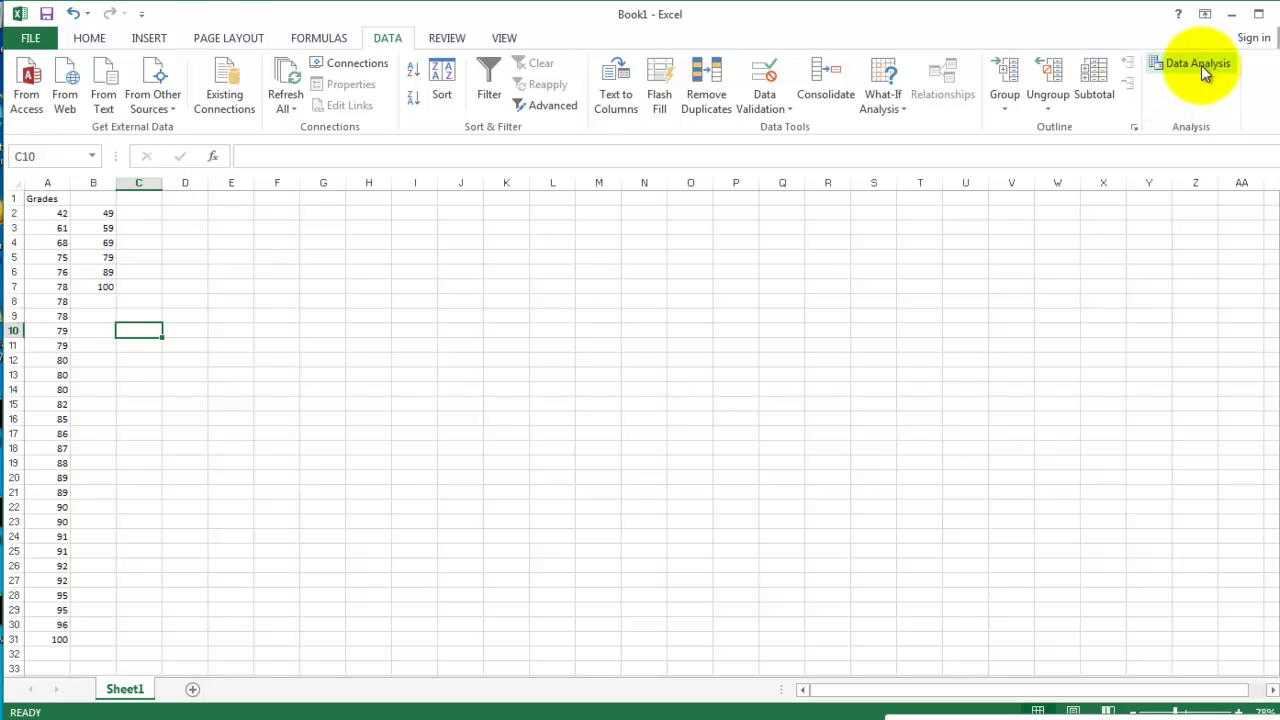
left_click(1201, 65)
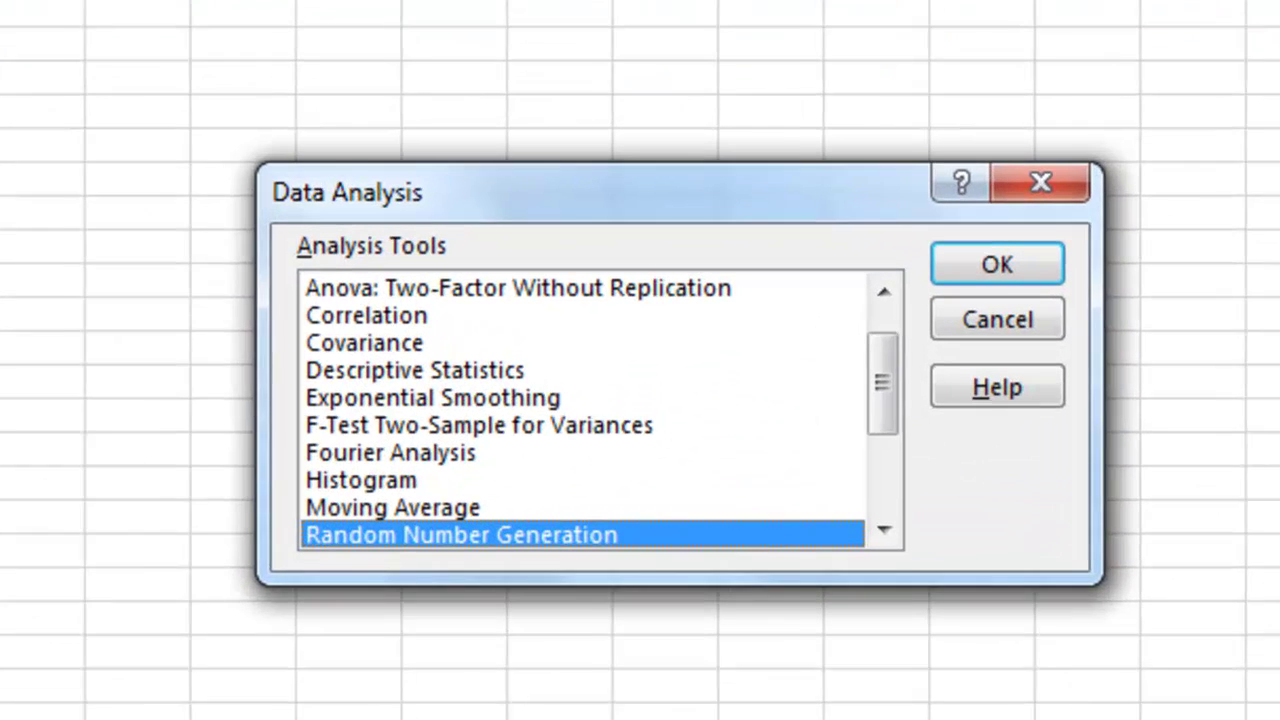
left_click(414, 482)
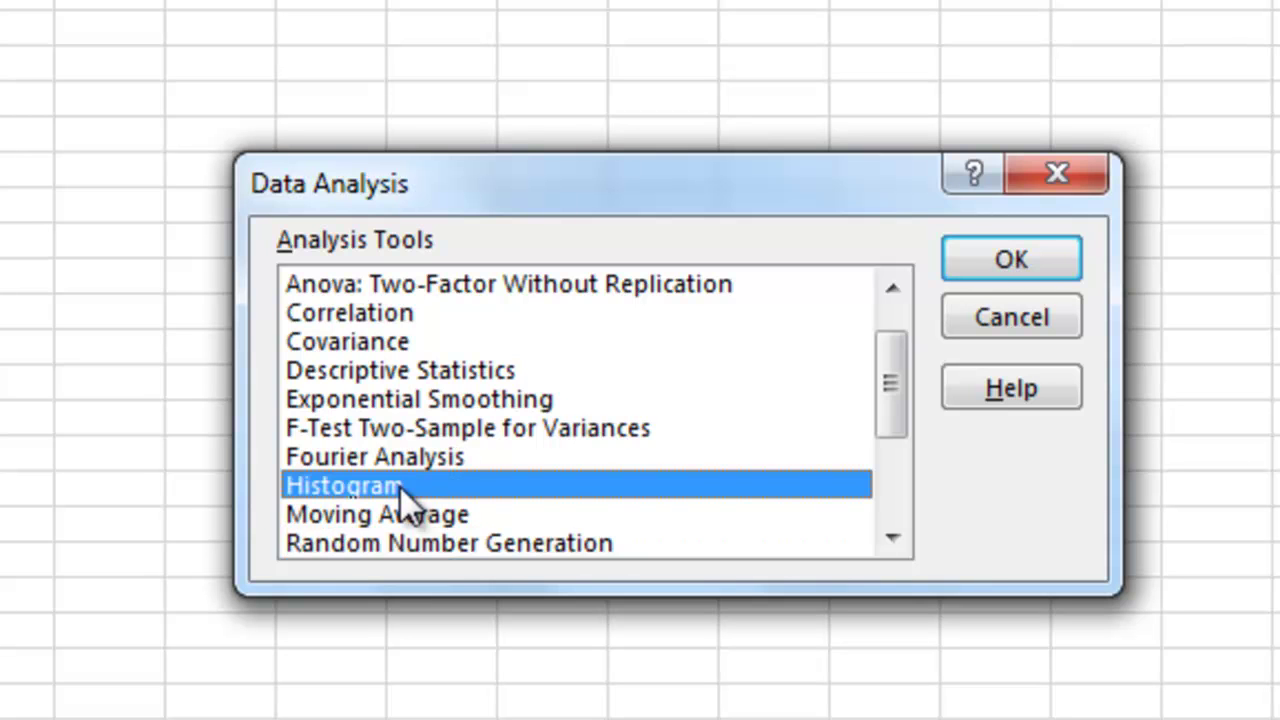
left_click(975, 255)
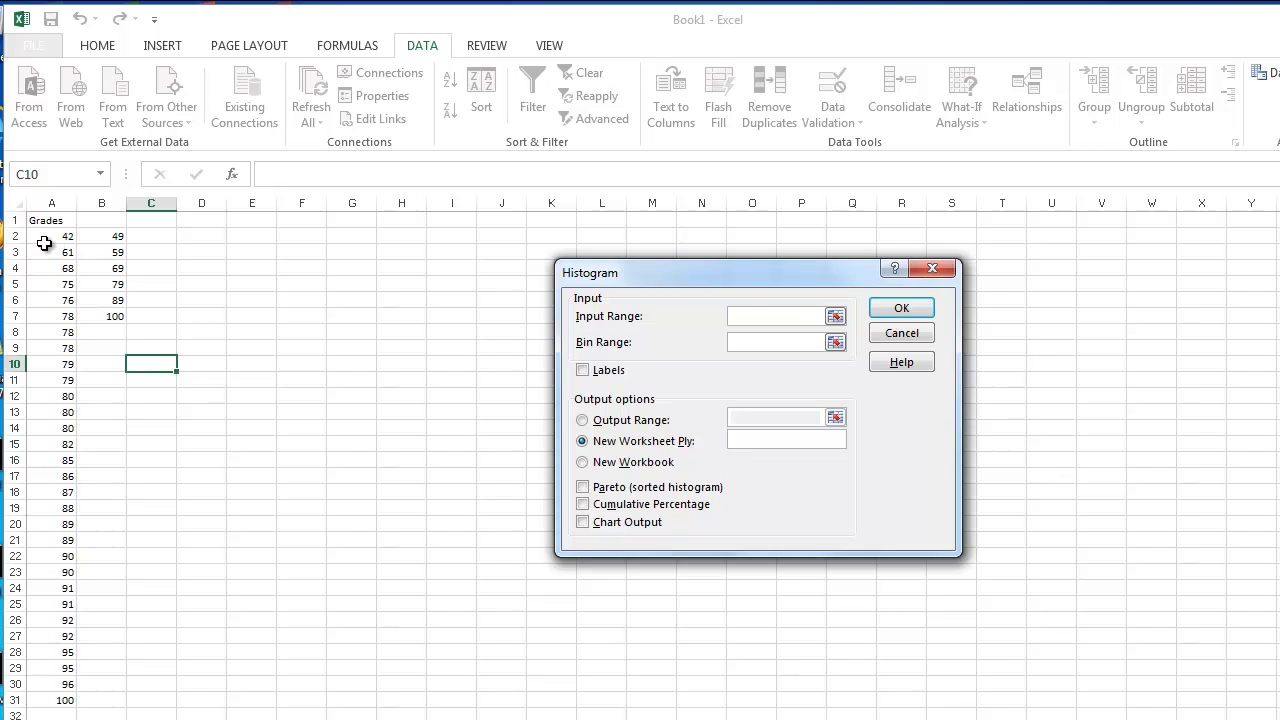
left_click_drag(44, 239, 32, 702)
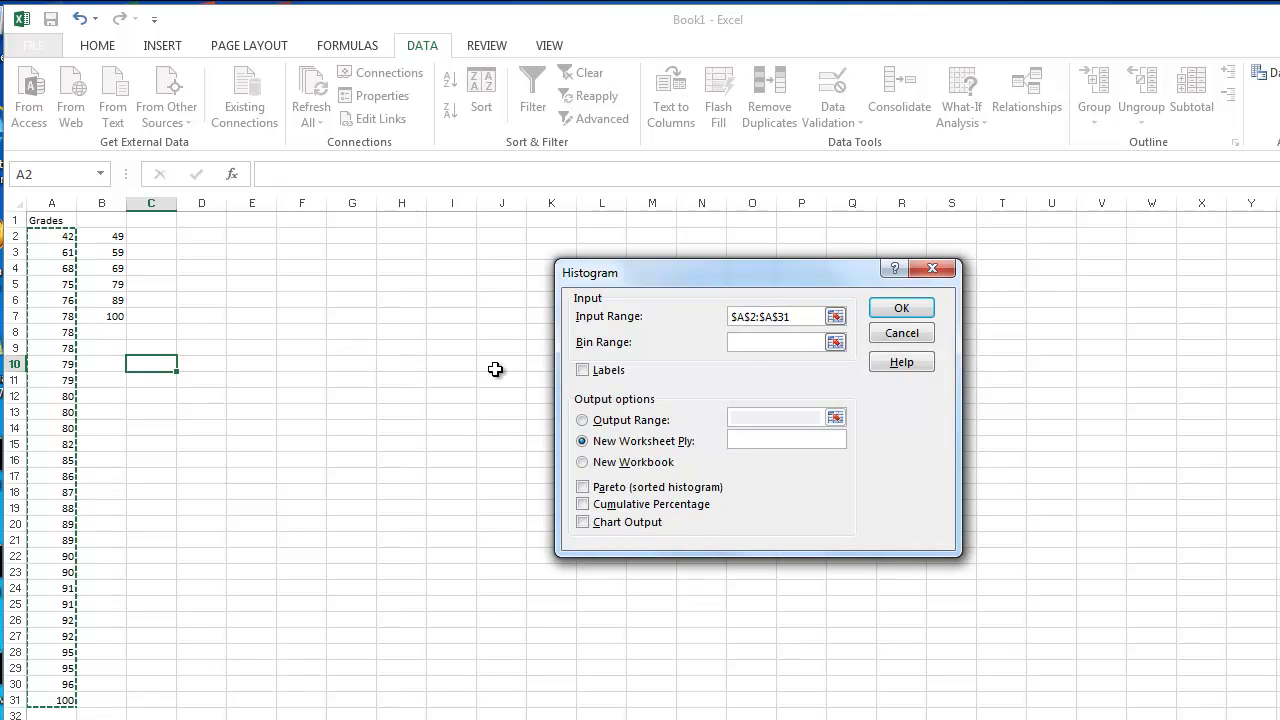
left_click(751, 340)
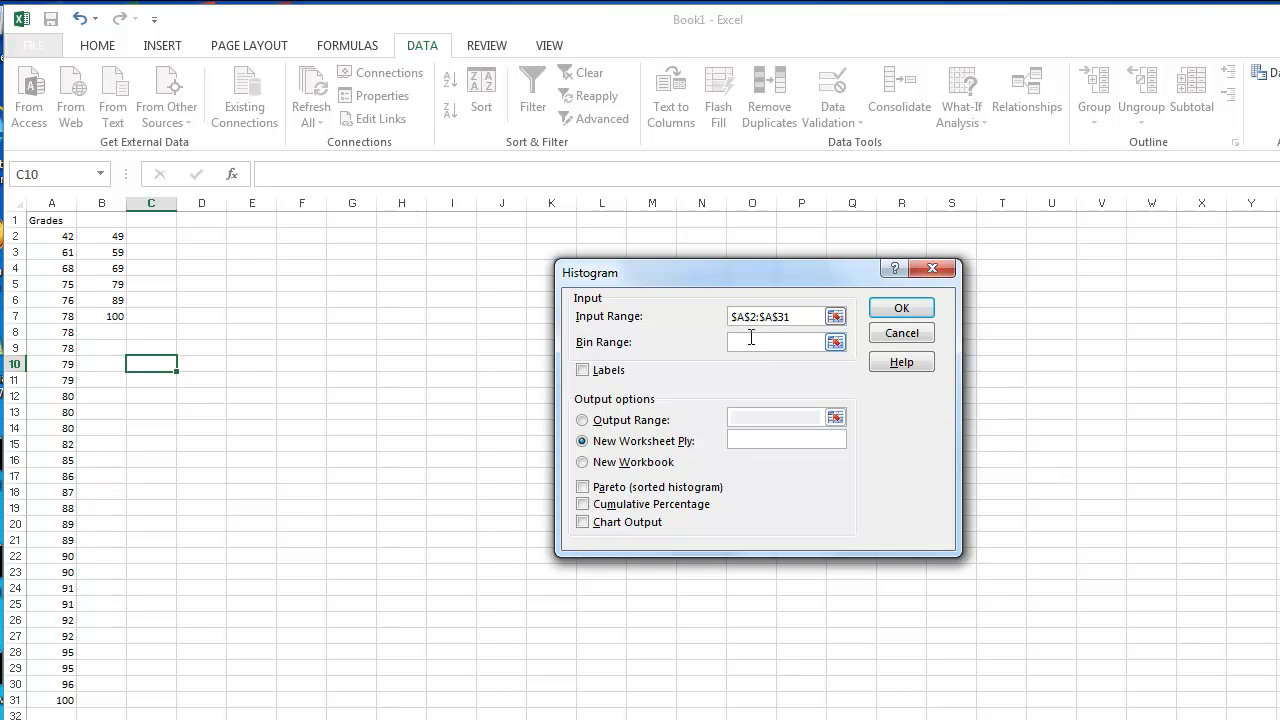
left_click_drag(110, 237, 110, 311)
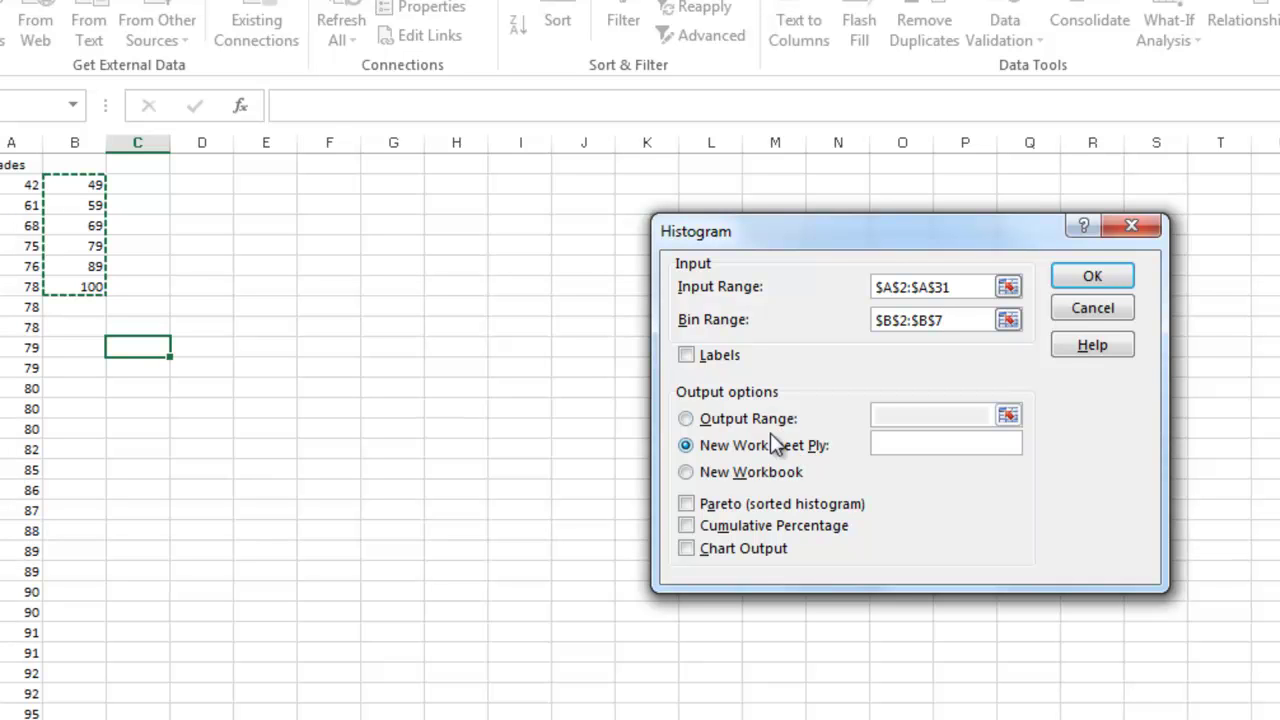
- Generate the histogram on the current sheet with output range D3 and Chart Output enabled
left_click(686, 419)
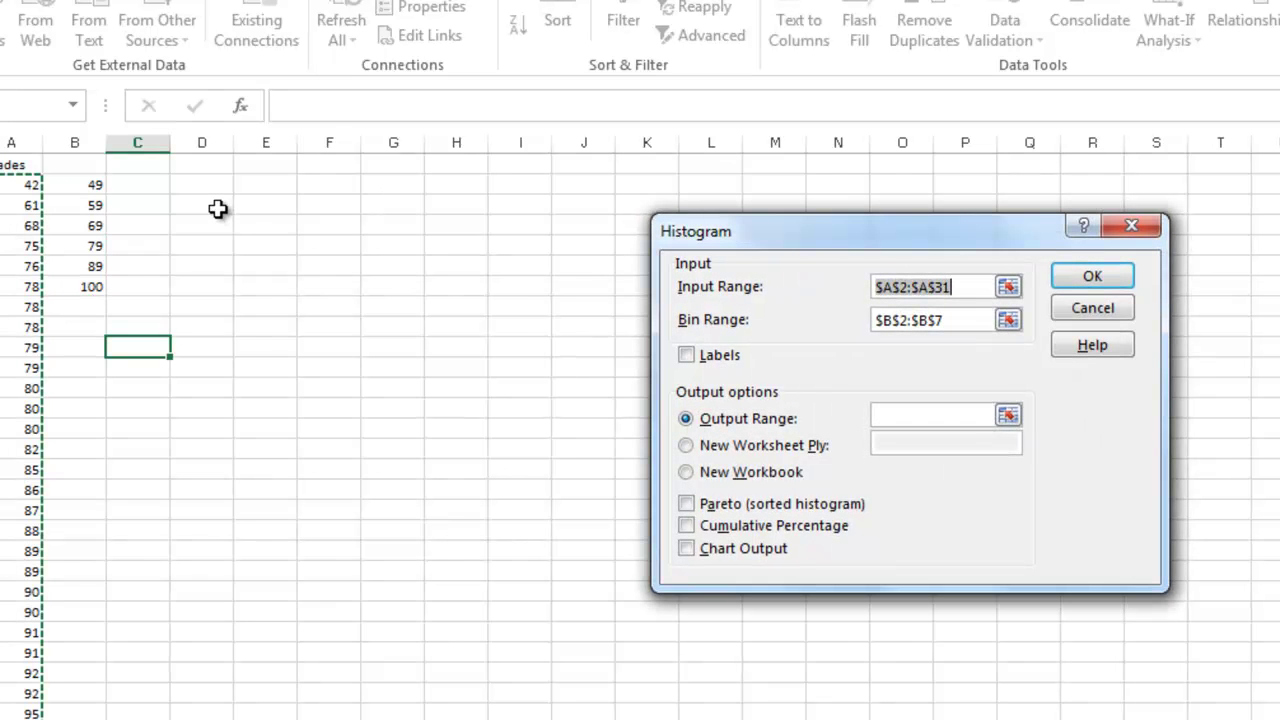
left_click(929, 417)
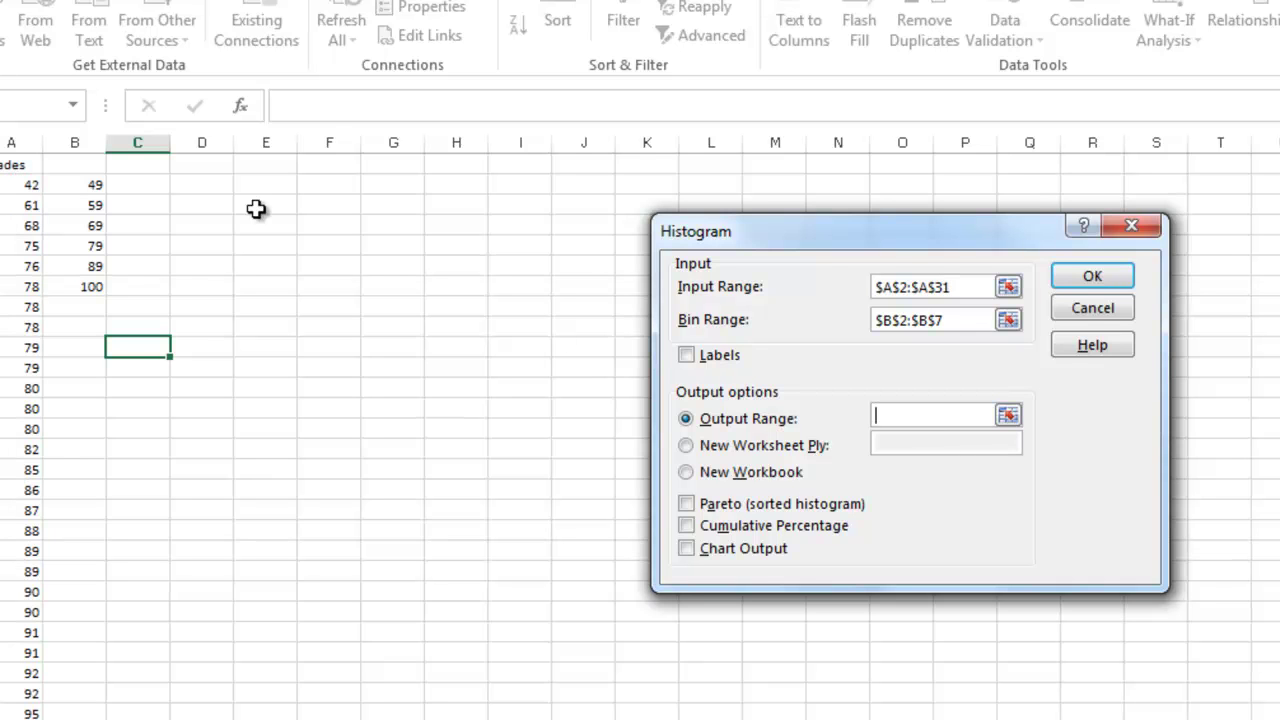
left_click(201, 204)
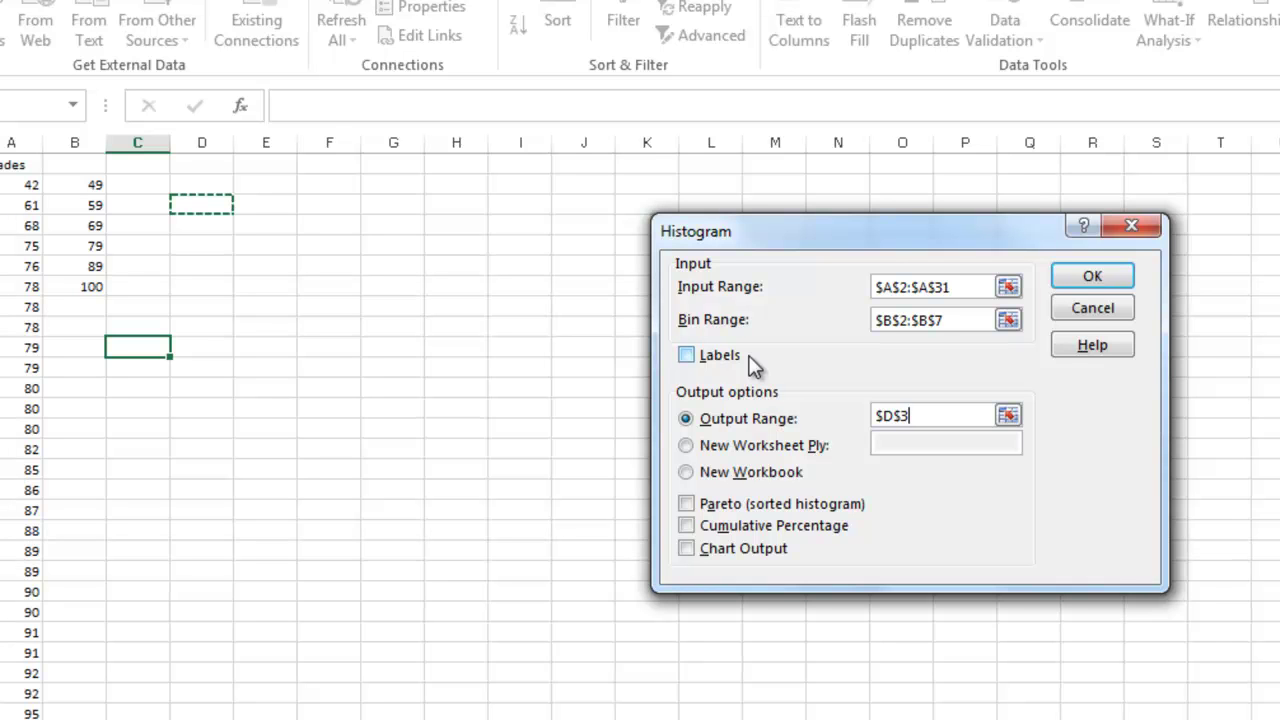
left_click(688, 550)
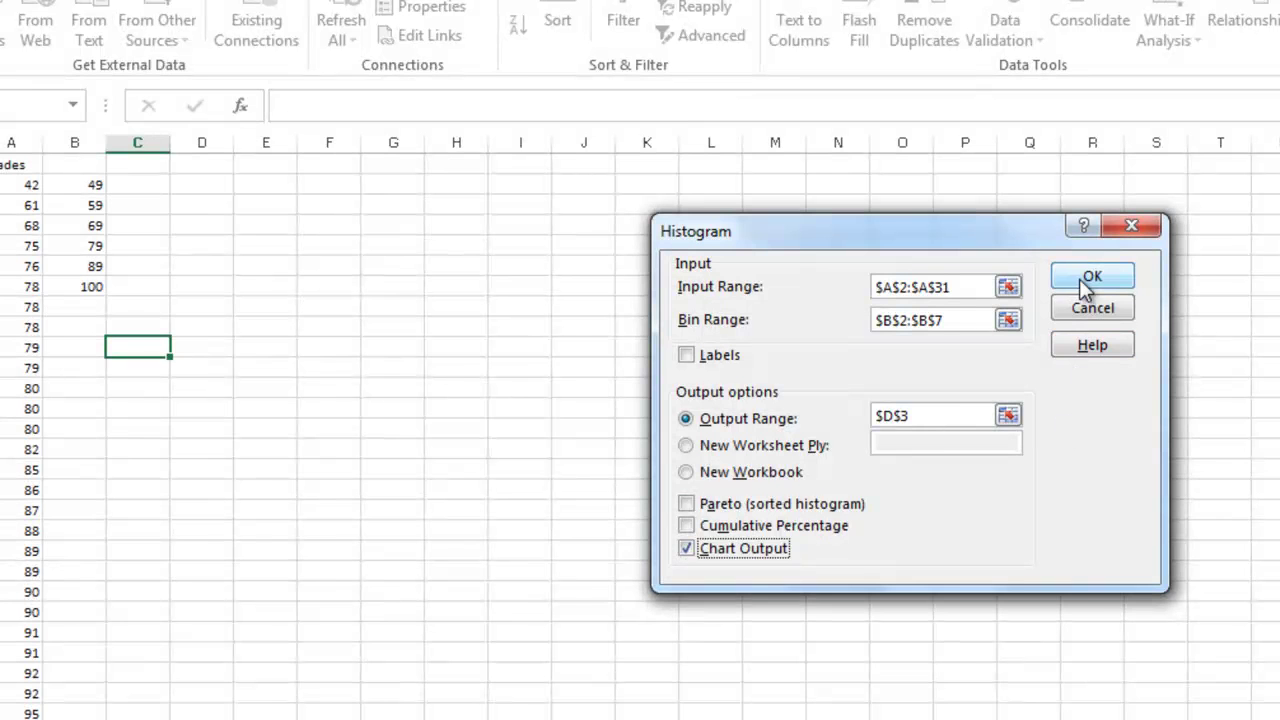
left_click(1080, 278)
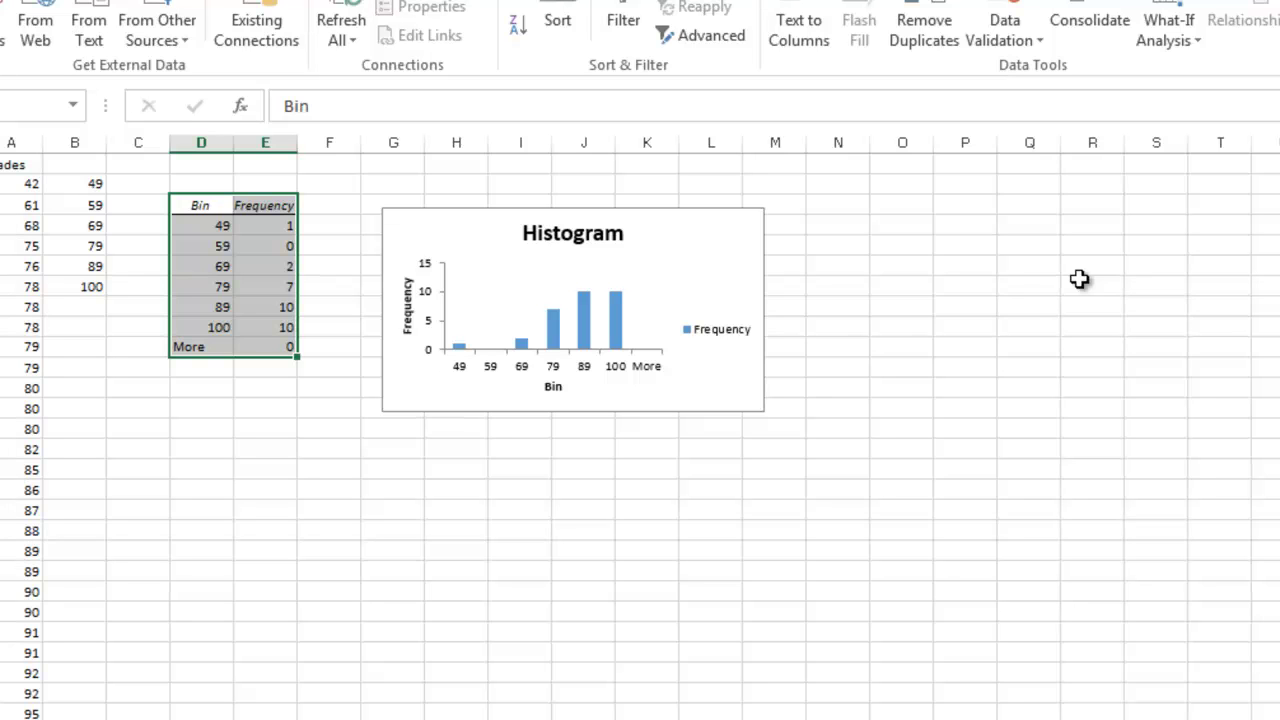
- Enlarge the histogram chart to span about columns G to Q, then deselect it
left_click(762, 410)
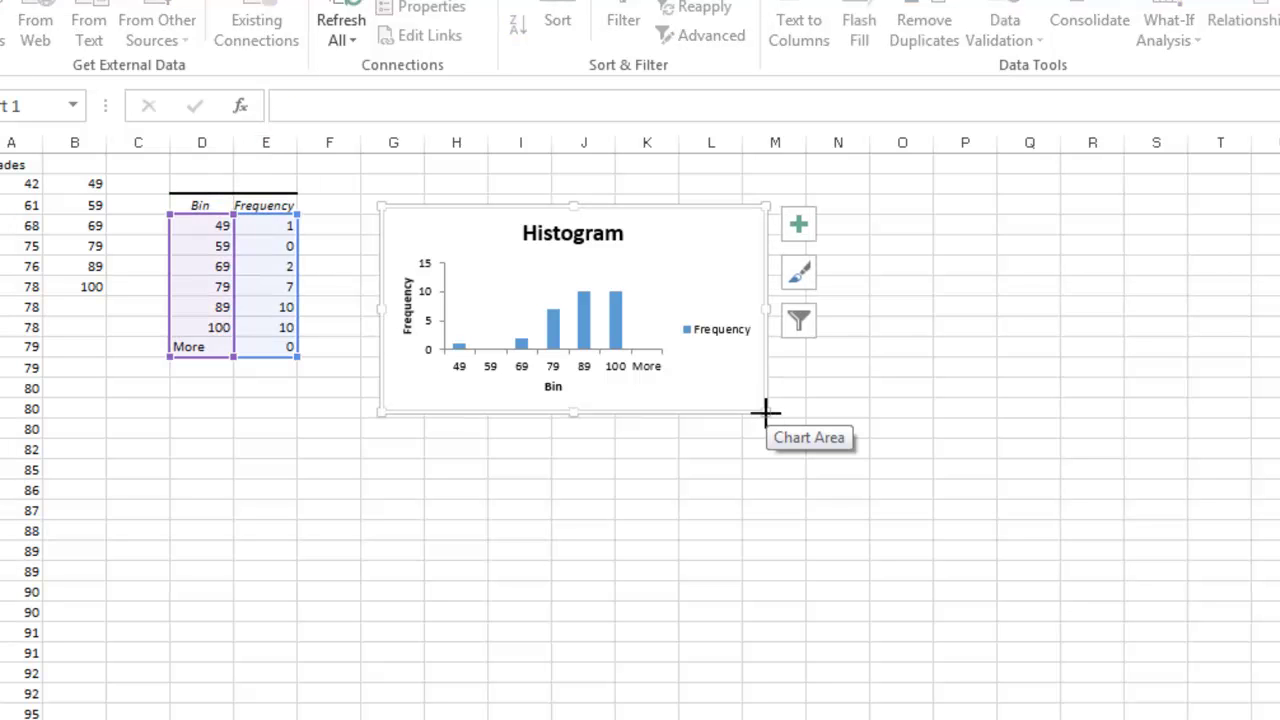
left_click_drag(766, 411, 1030, 556)
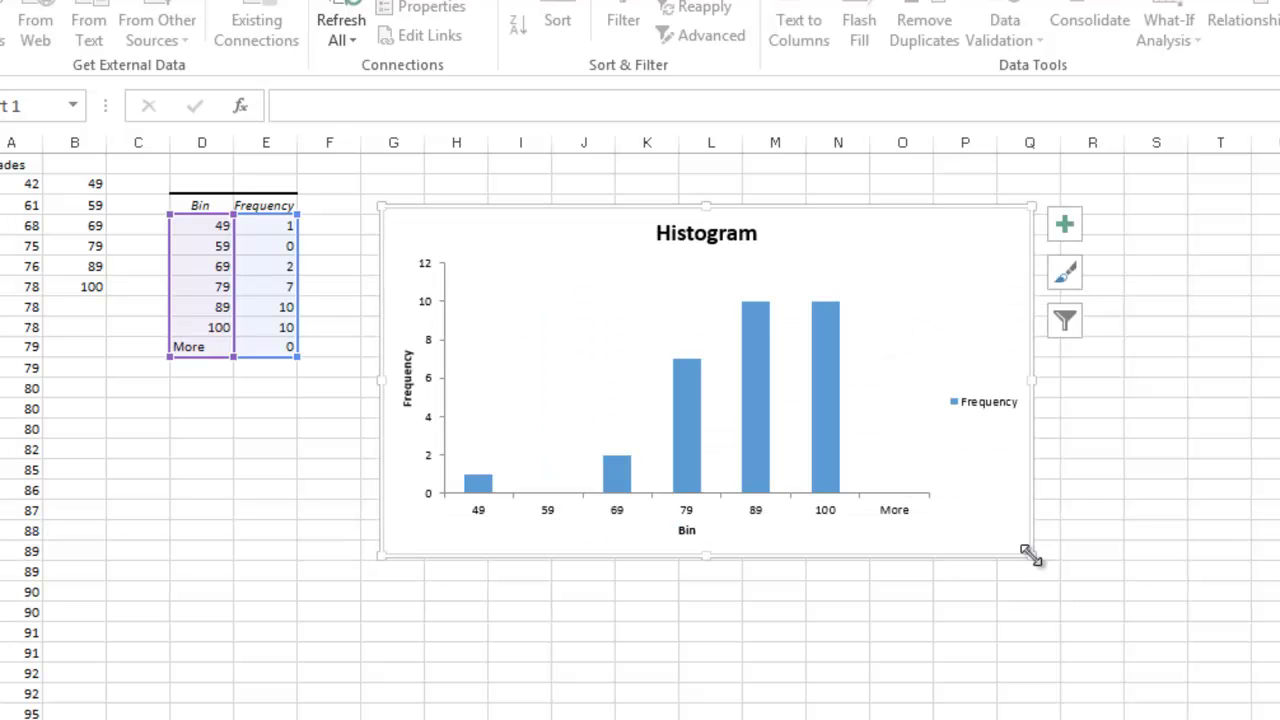
left_click(256, 432)
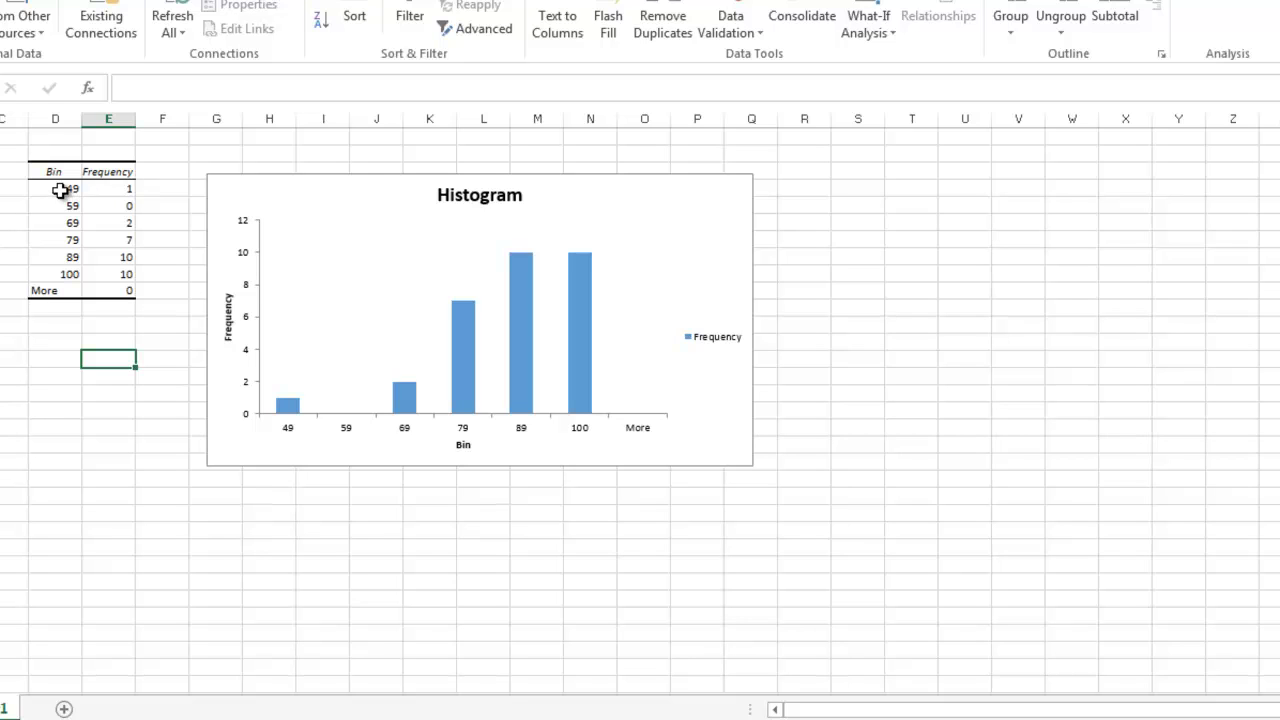
- Relabel the histogram bins in D4 to D9 as 40-49, 50-59, 60-69, 70-79, 80-89 and 90-100
left_click(61, 189)
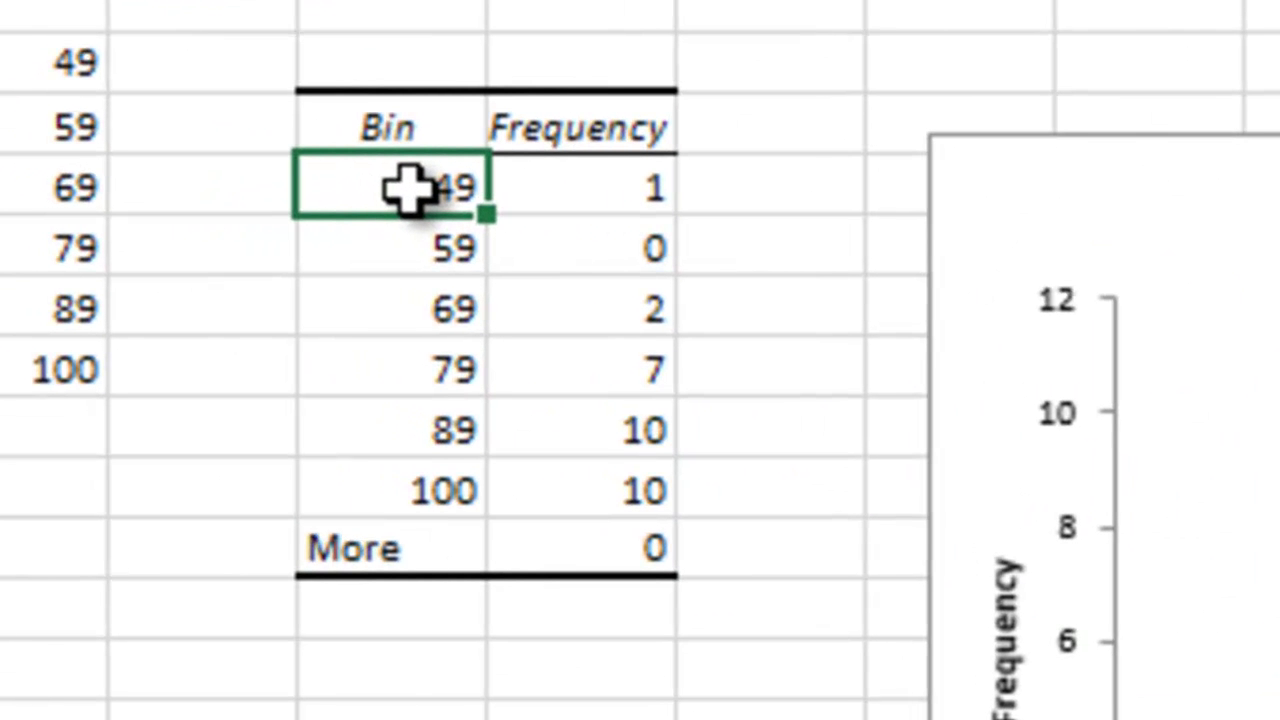
type("40-49")
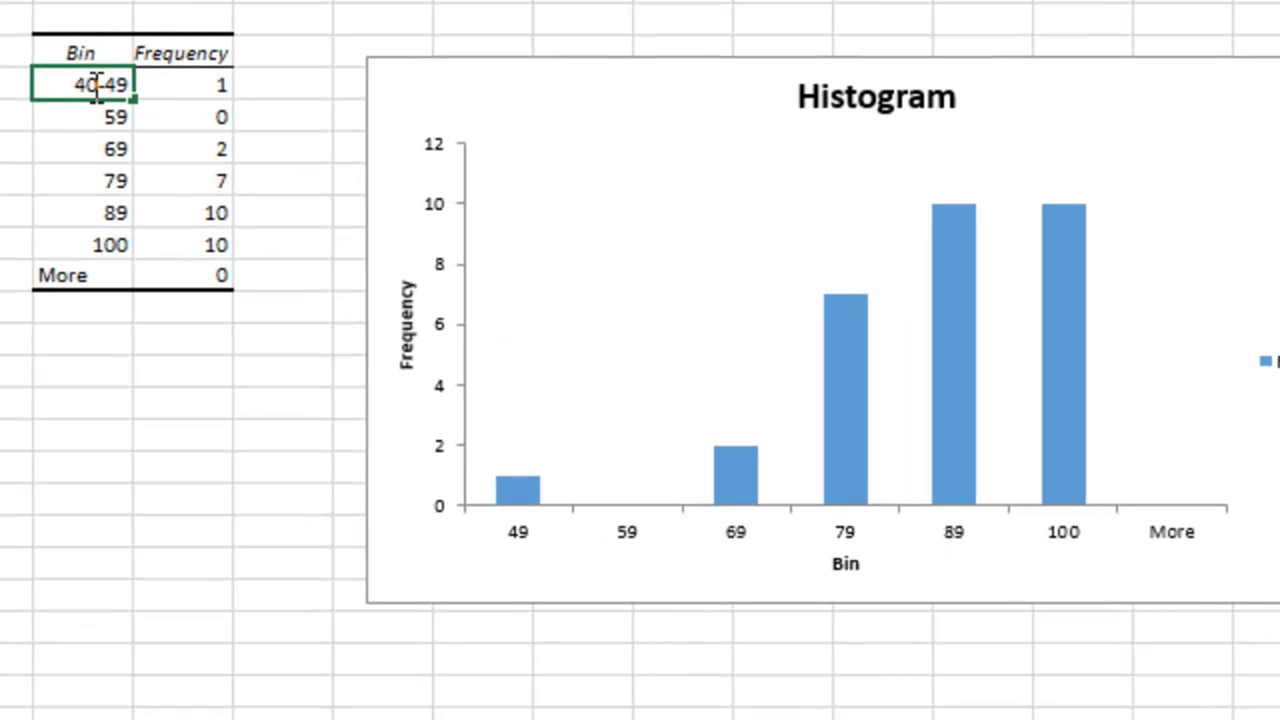
key("Return")
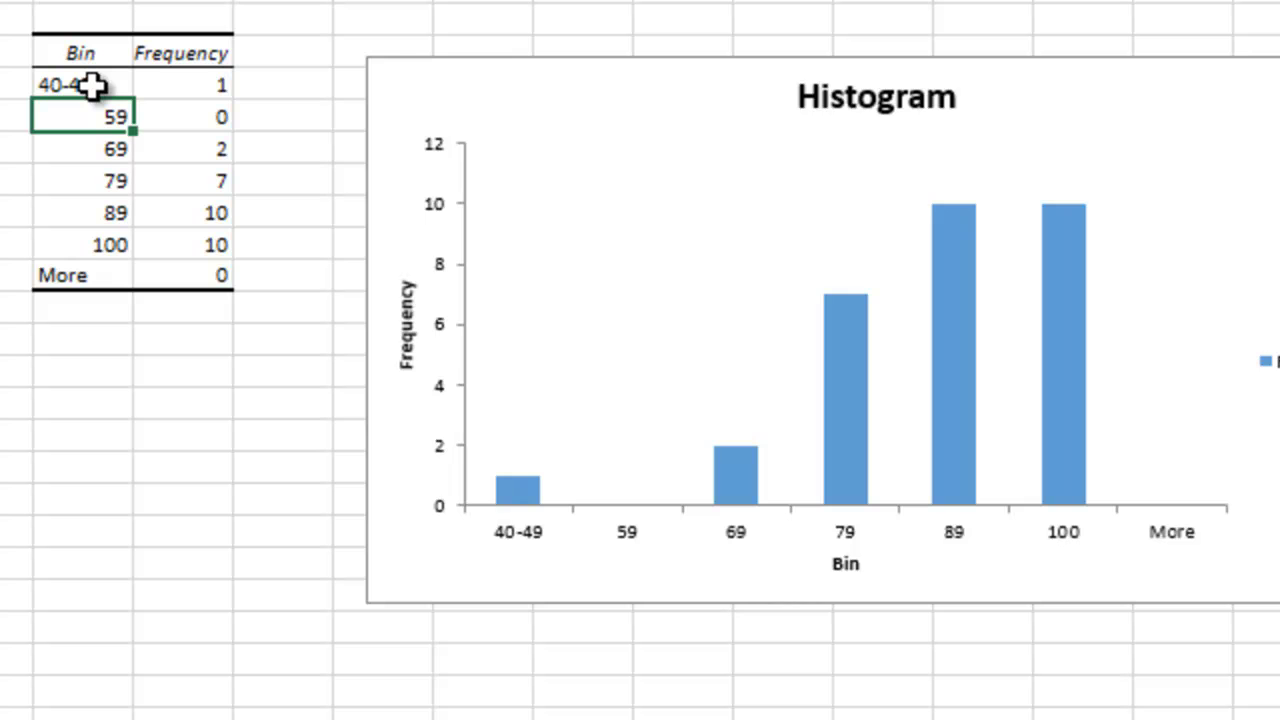
type("50-59")
key("Return")
type("60-")
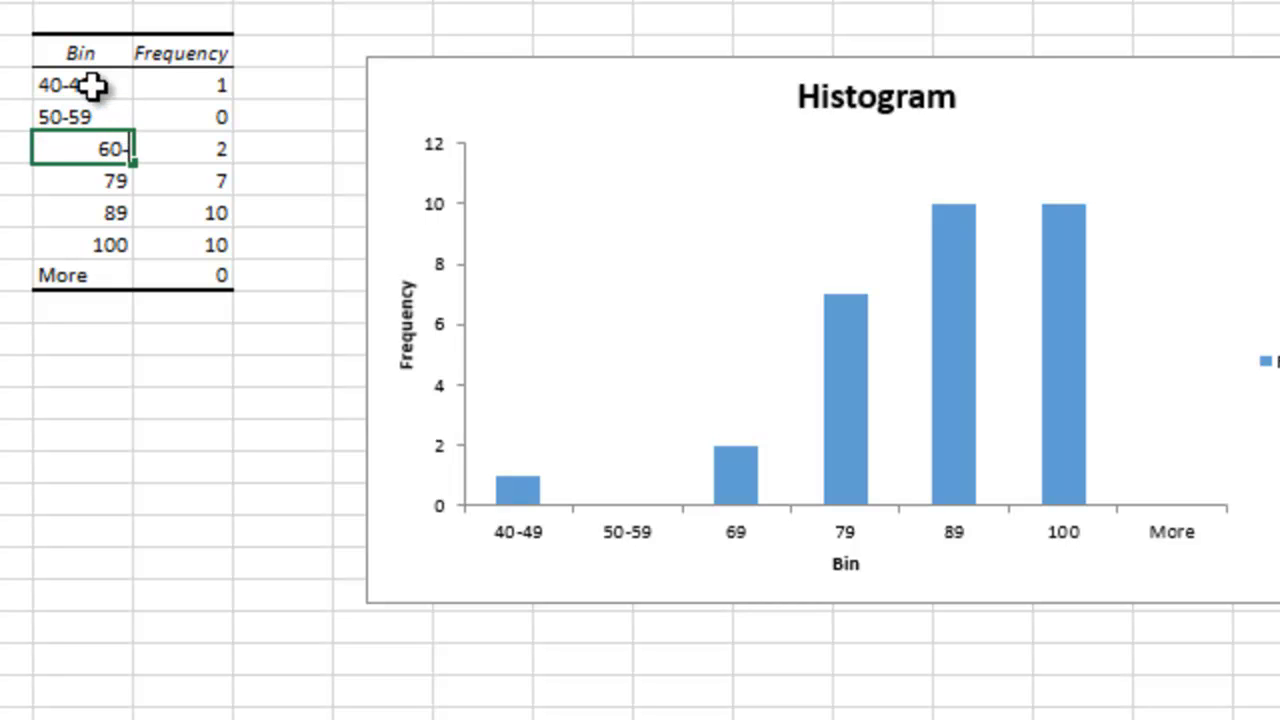
type("69")
key("Return")
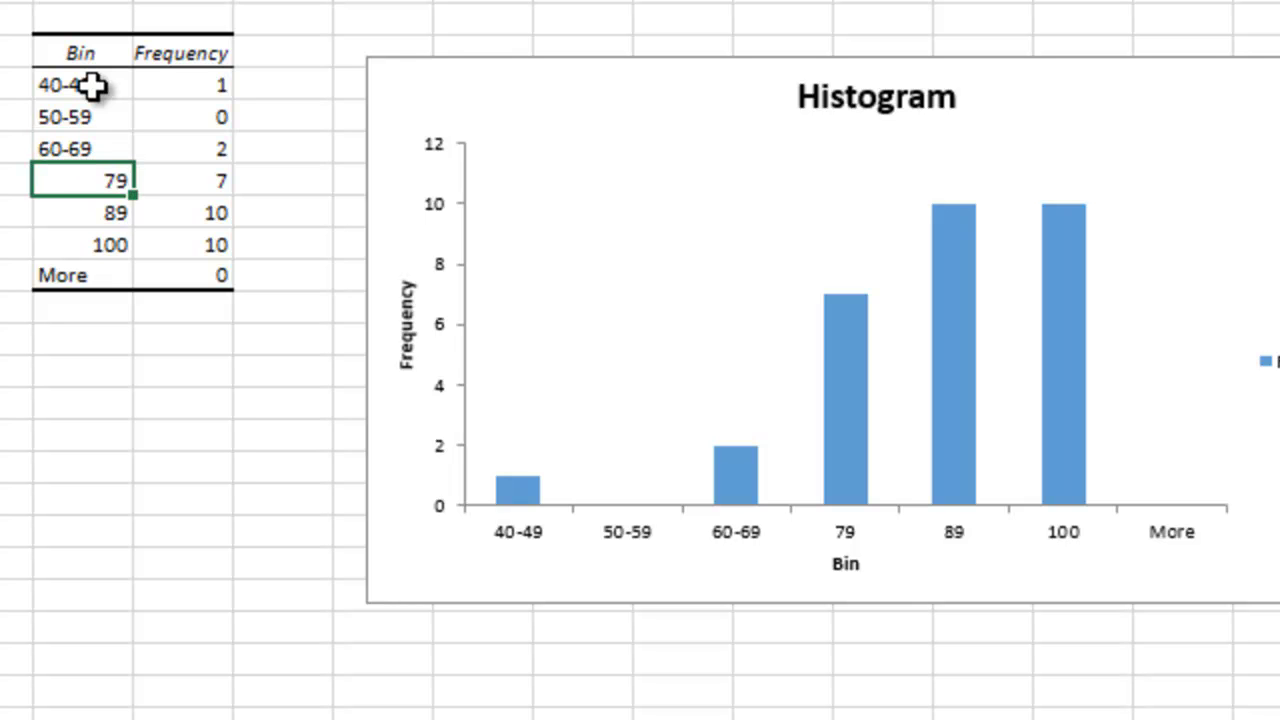
type("70-7")
key("Return")
type("80-8")
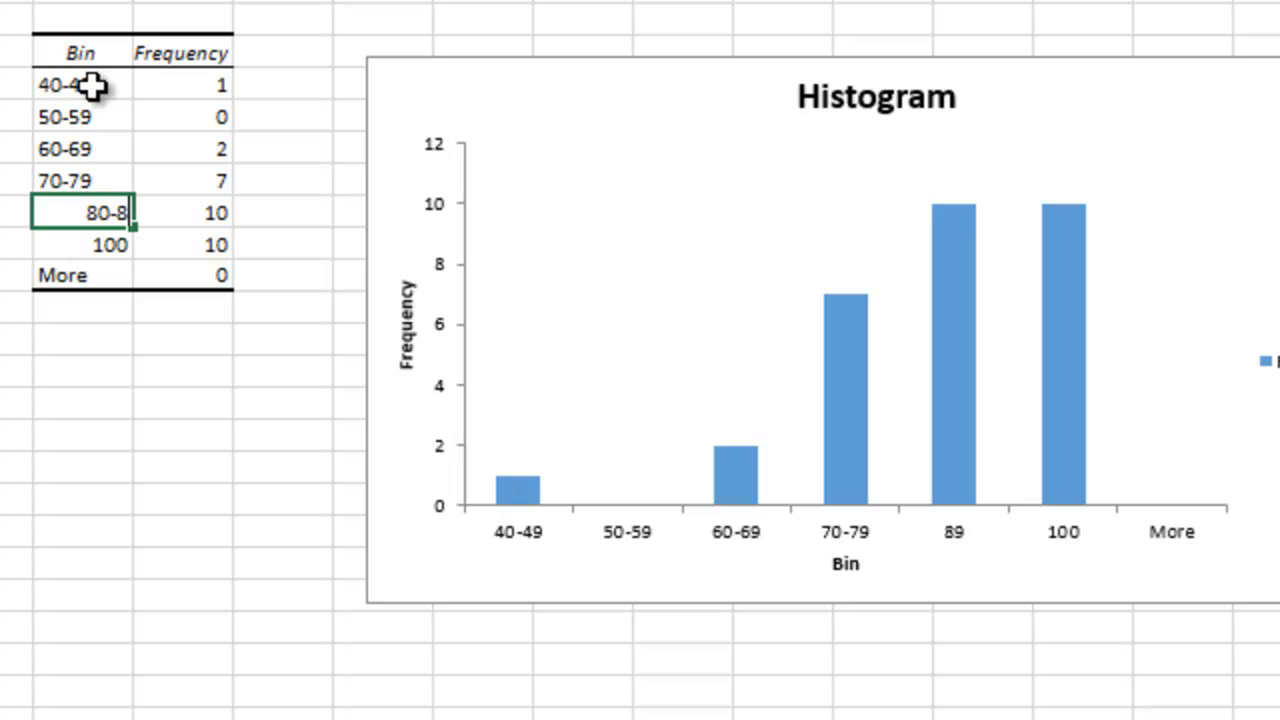
type("9")
key("Return")
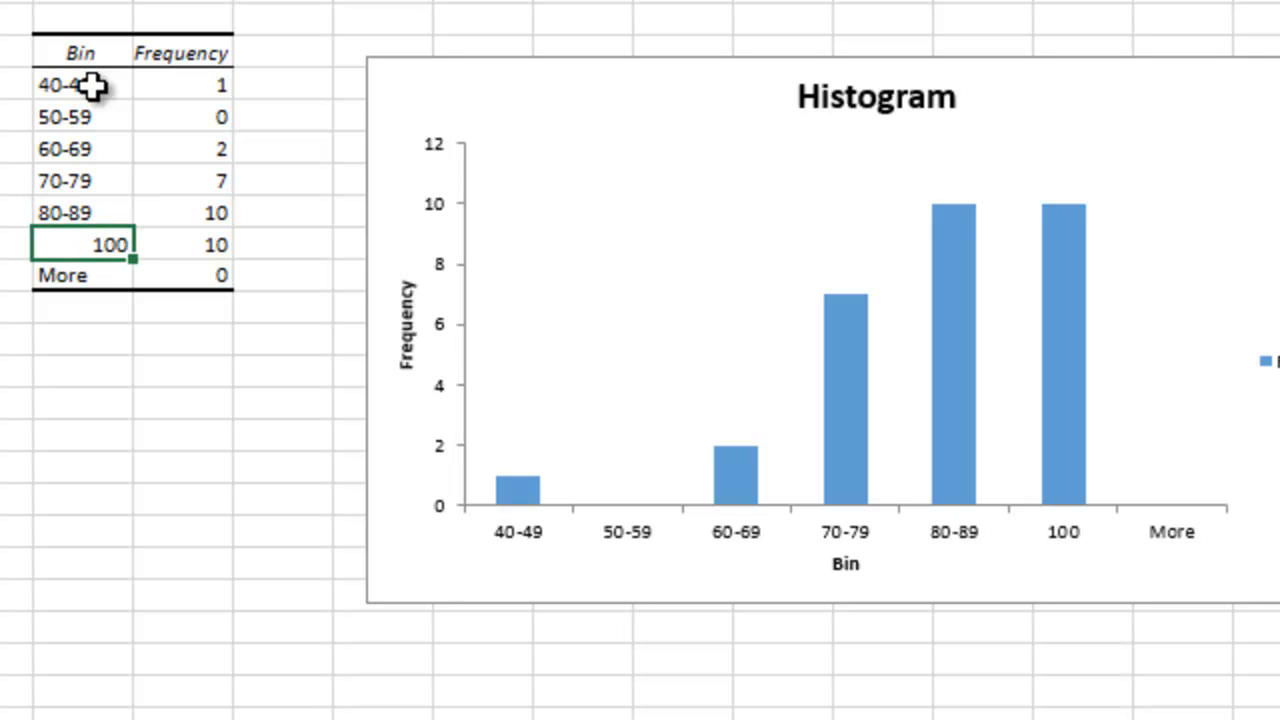
type("90-100")
- Clear the More bin label in D10 and its frequency in E10
left_click(87, 276)
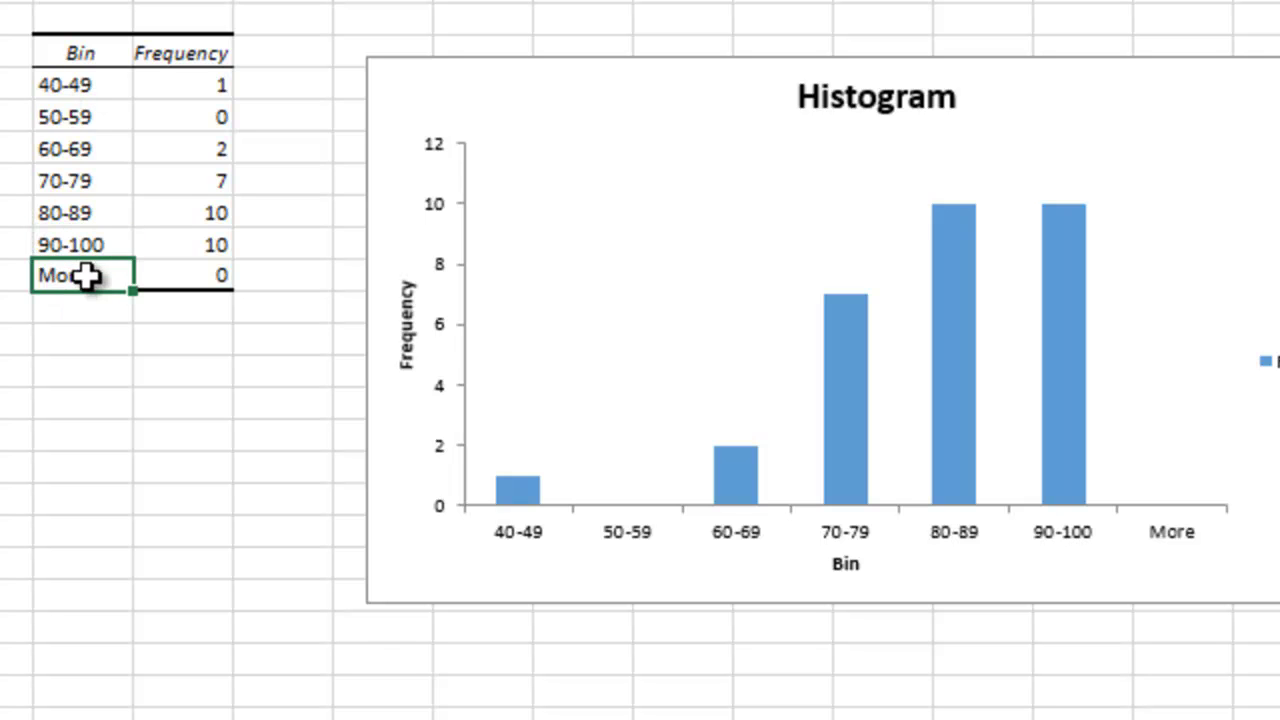
key("BackSpace")
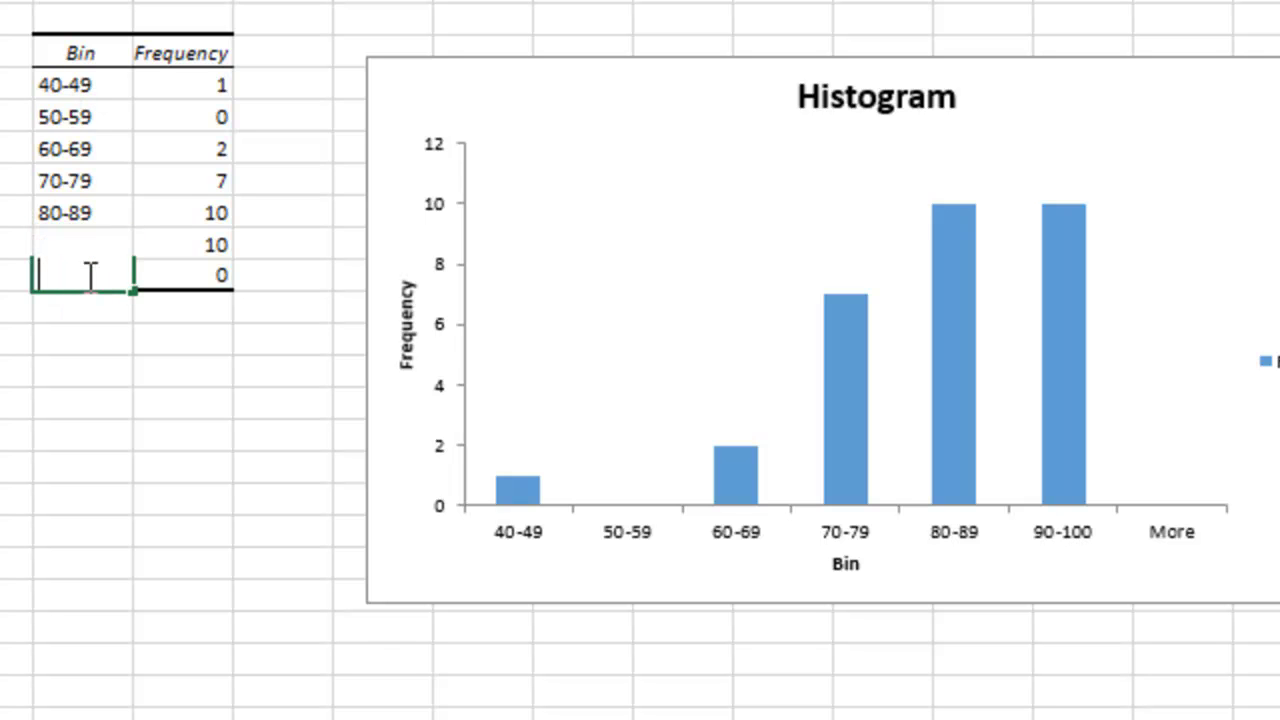
left_click(158, 273)
key("BackSpace")
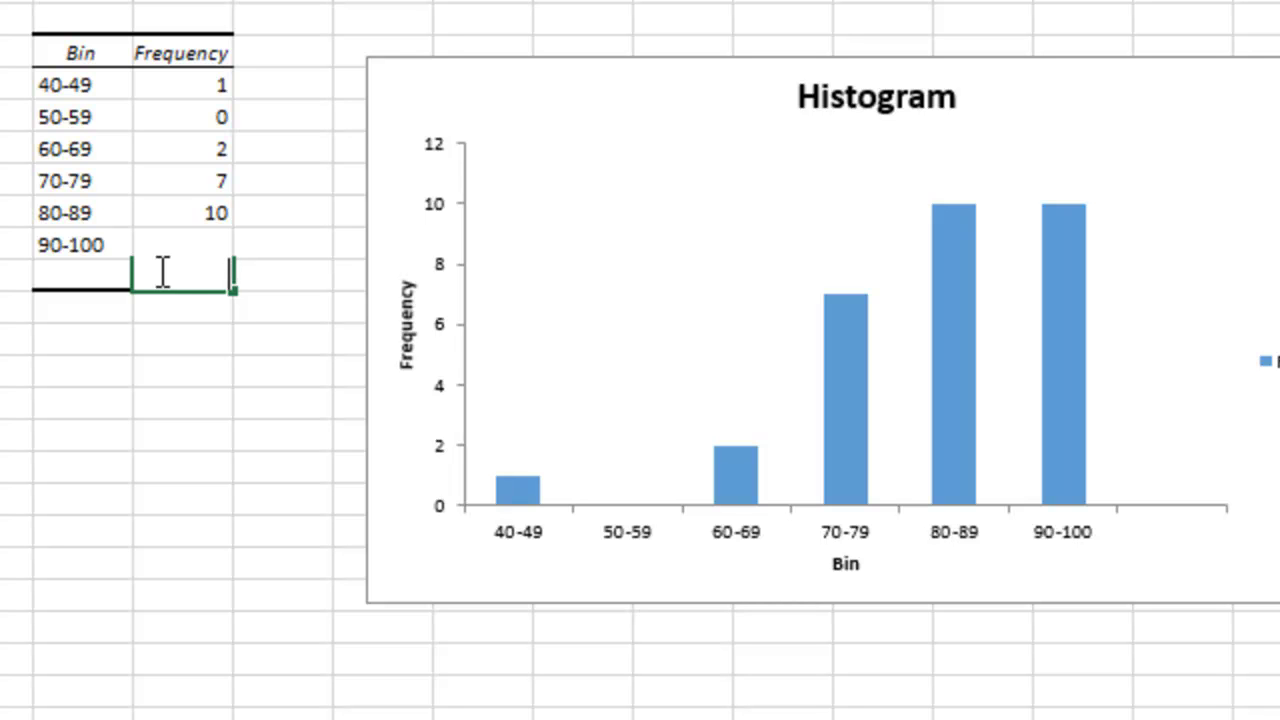
key("Return")
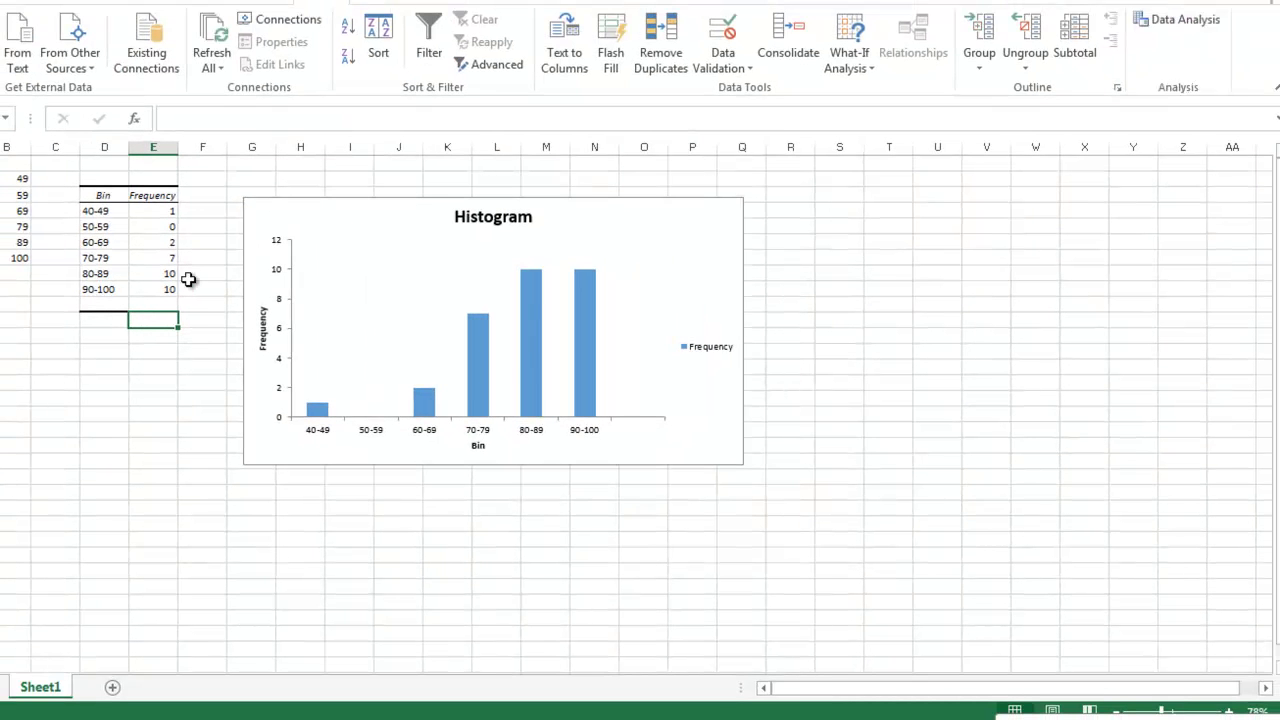
- Set the gap width of the histogram's Frequency series to 5%, then deselect the chart
left_click(531, 352)
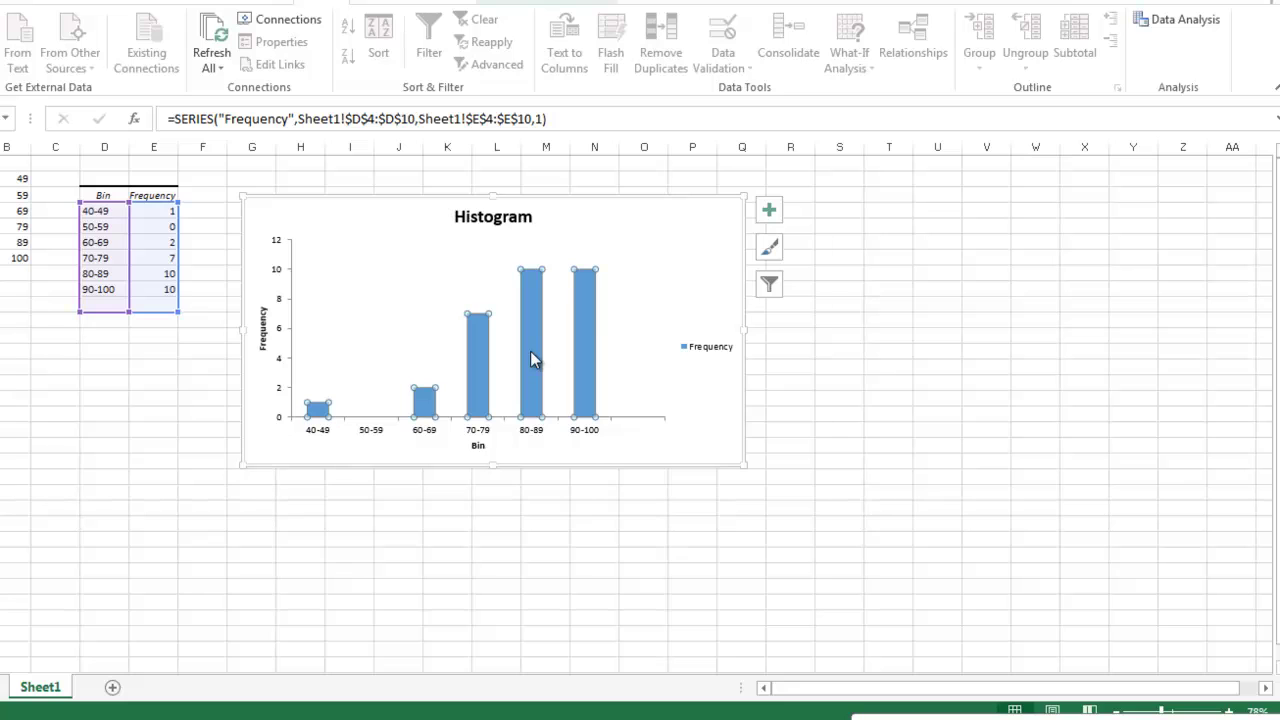
right_click(531, 359)
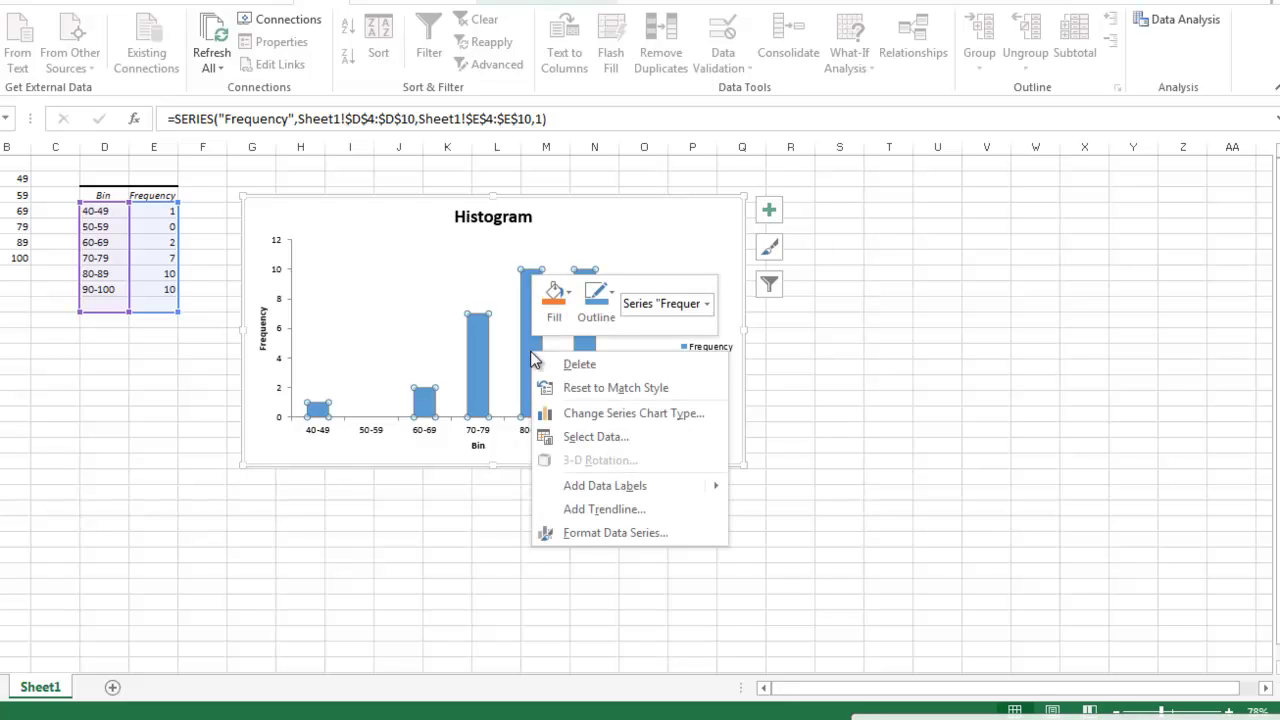
left_click(612, 533)
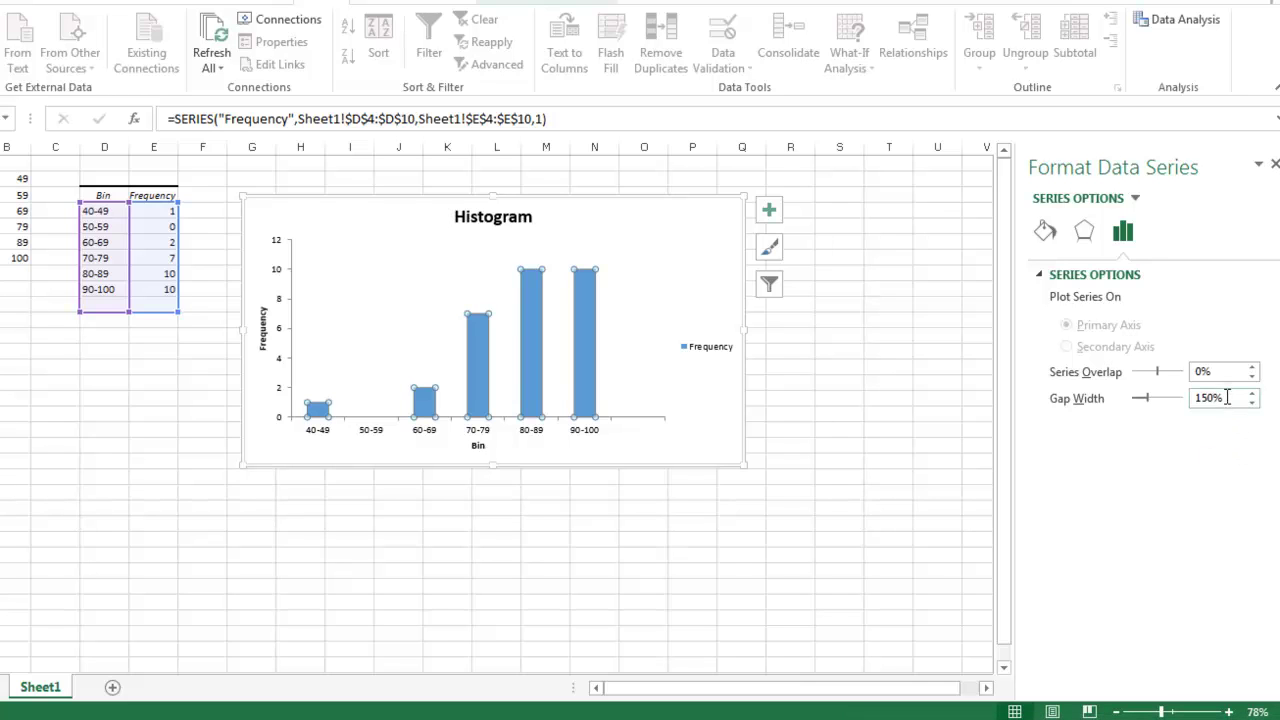
left_click(1227, 397)
key("BackSpace")
key("BackSpace")
key("BackSpace")
key("BackSpace")
type("5%")
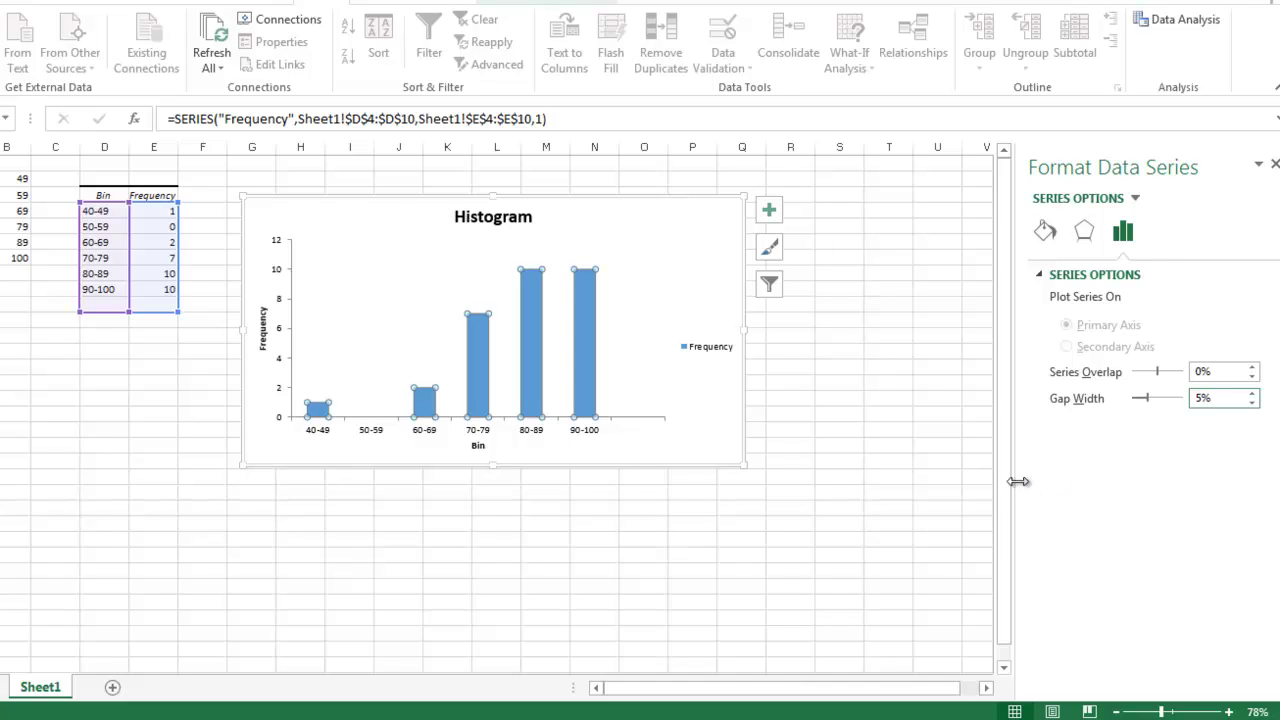
left_click(920, 492)
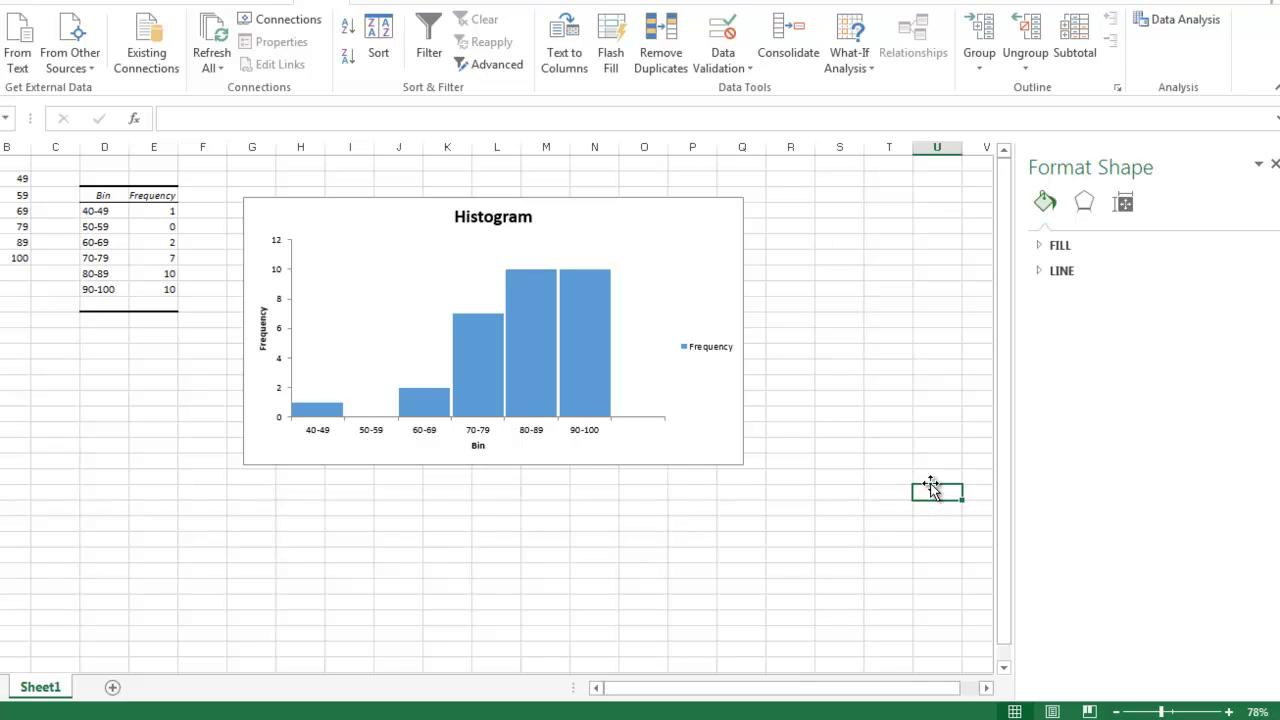
- Delete the chart's Frequency legend and change the chart title to "Math Exam Grades"
left_click(708, 350)
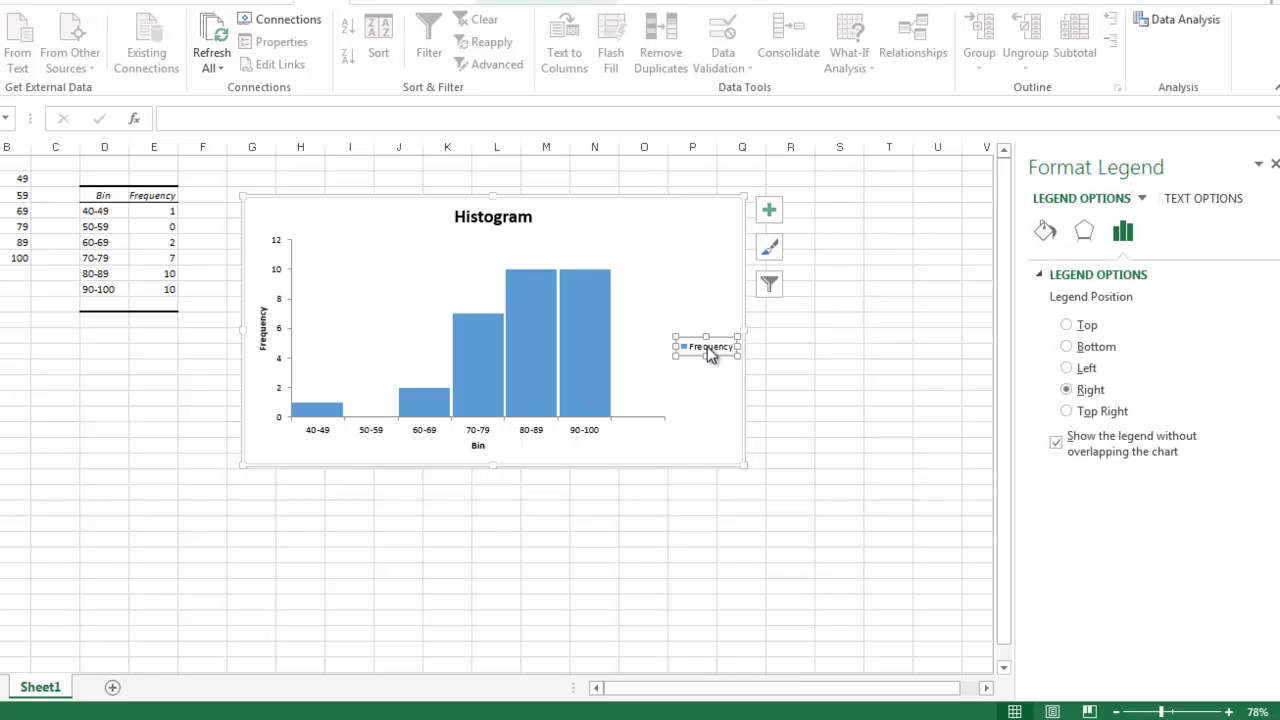
key("Delete")
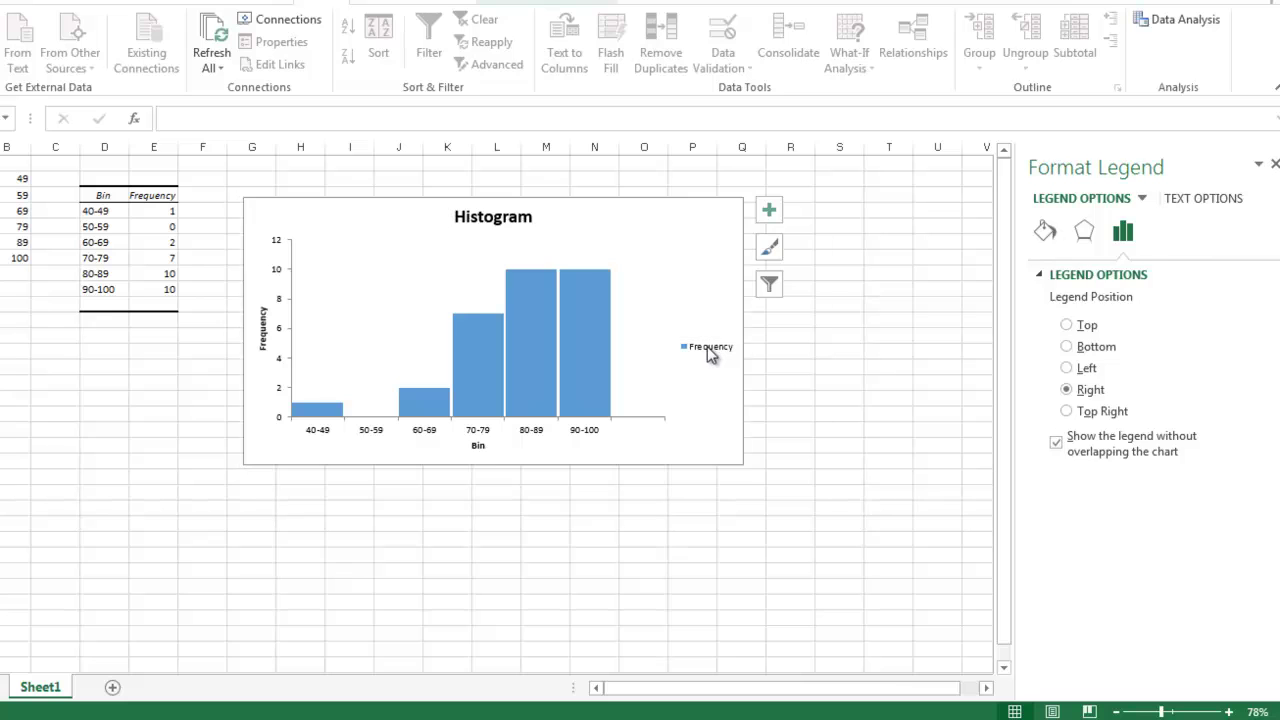
left_click(502, 221)
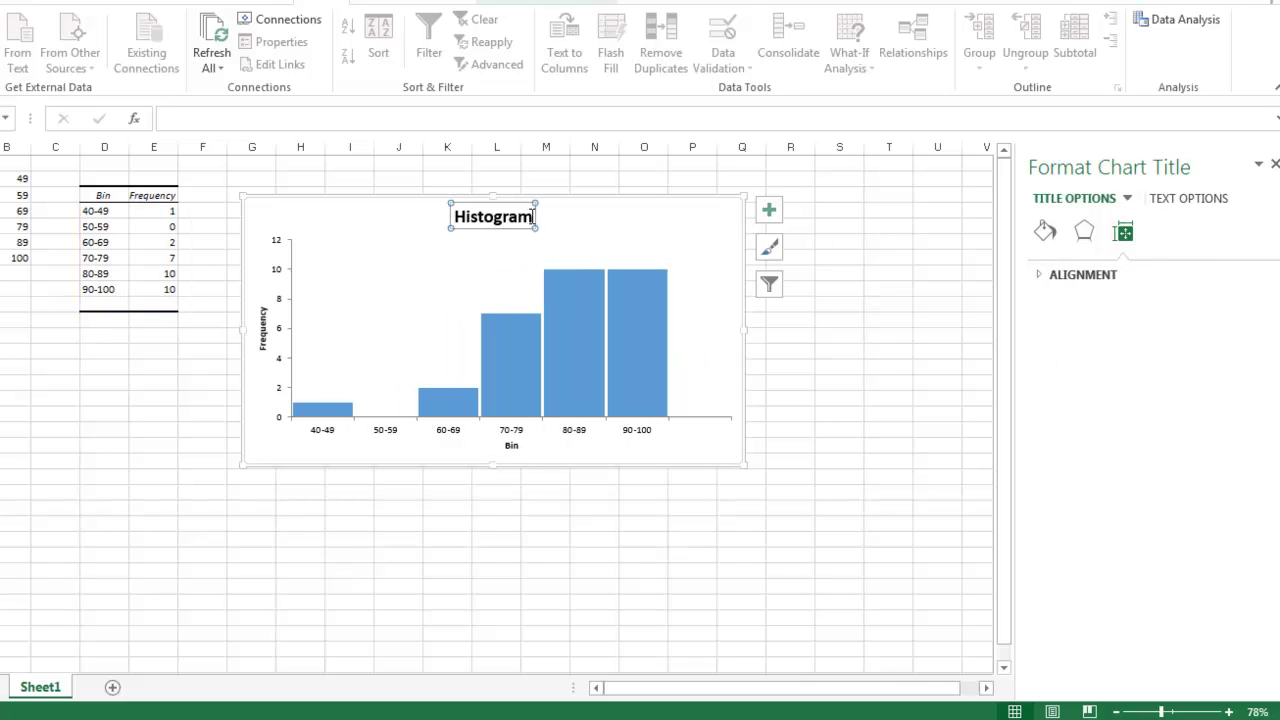
left_click_drag(535, 216, 453, 218)
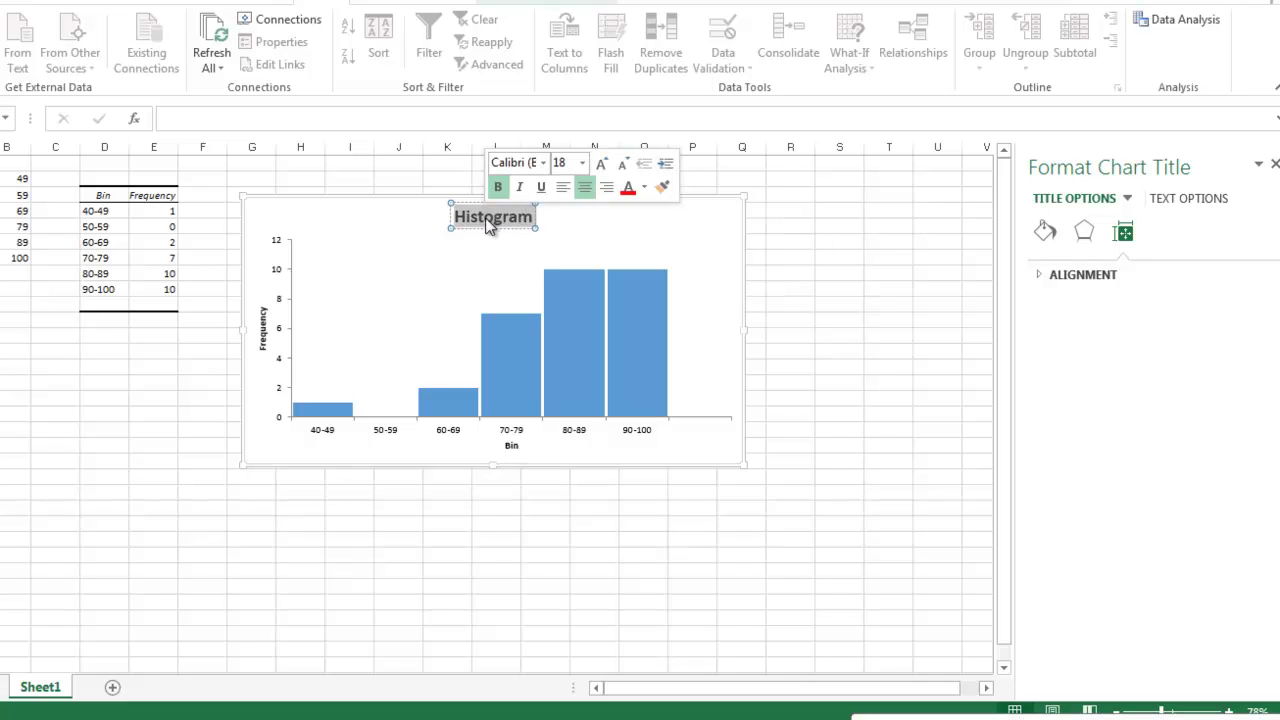
type("Math")
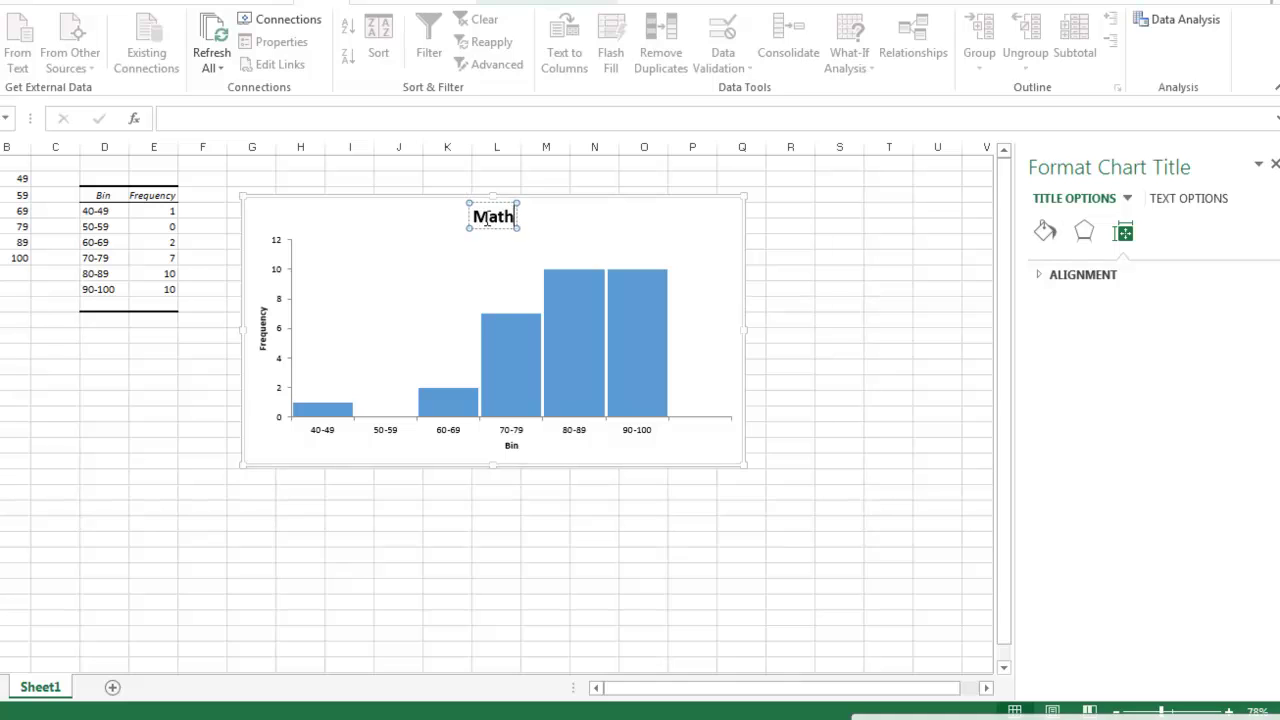
type(" Exam Grades")
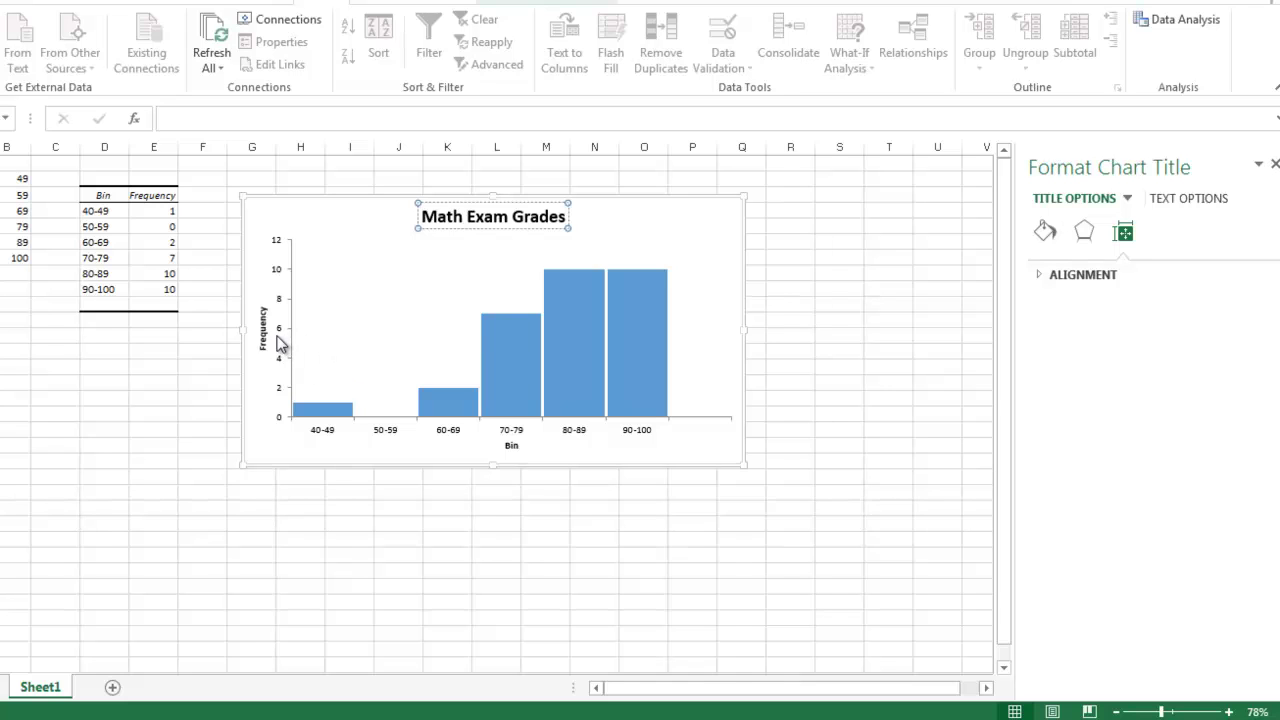
left_click(353, 332)
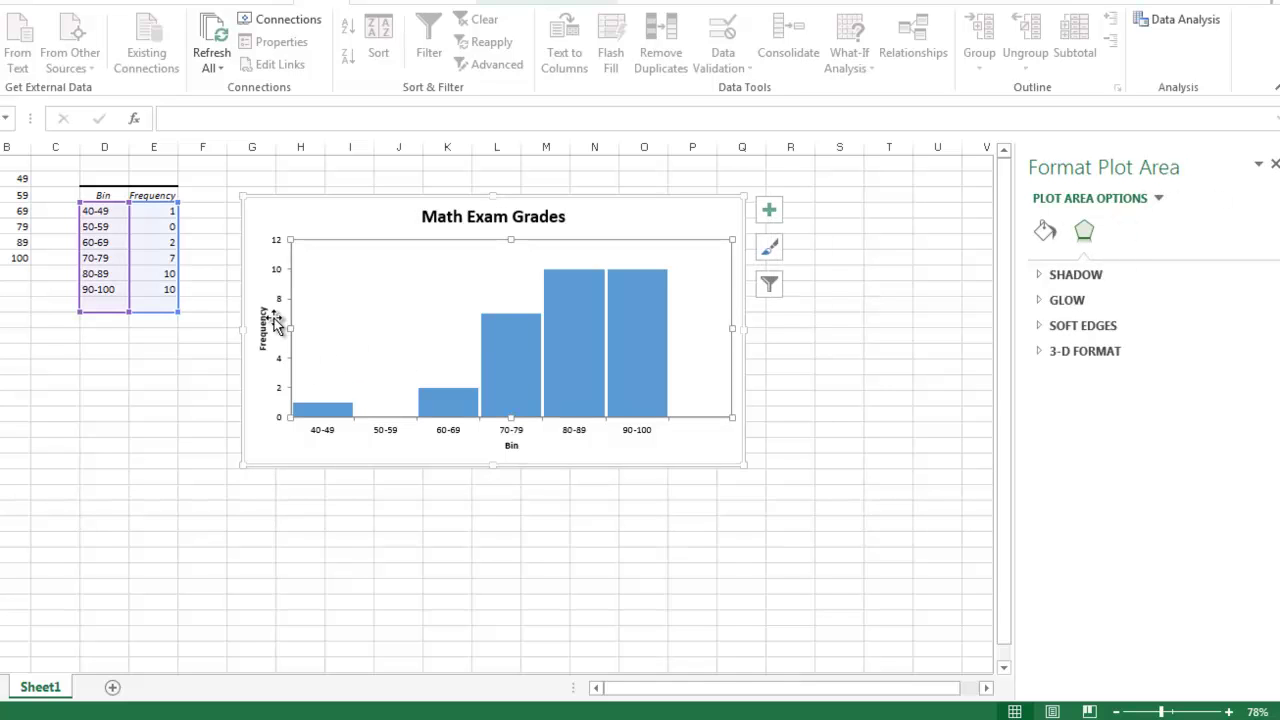
- Change the chart's horizontal axis title to "Grades", then deselect the chart
left_click(511, 449)
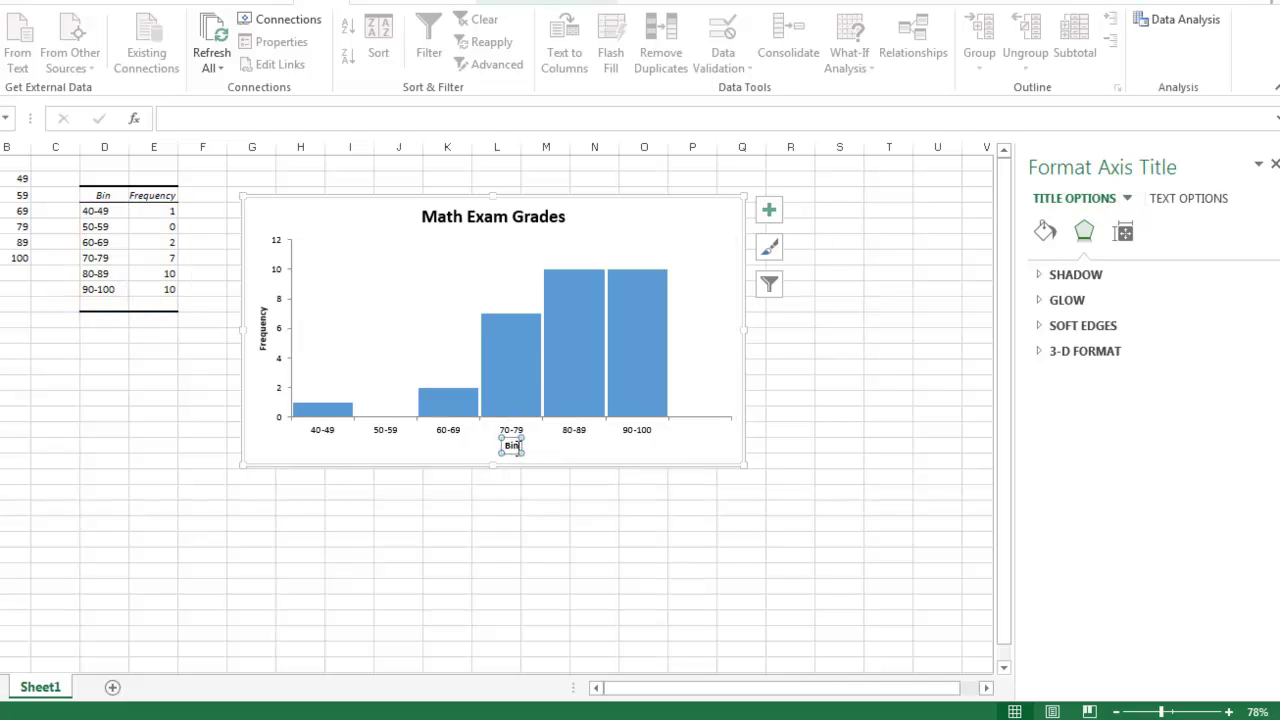
left_click(513, 449)
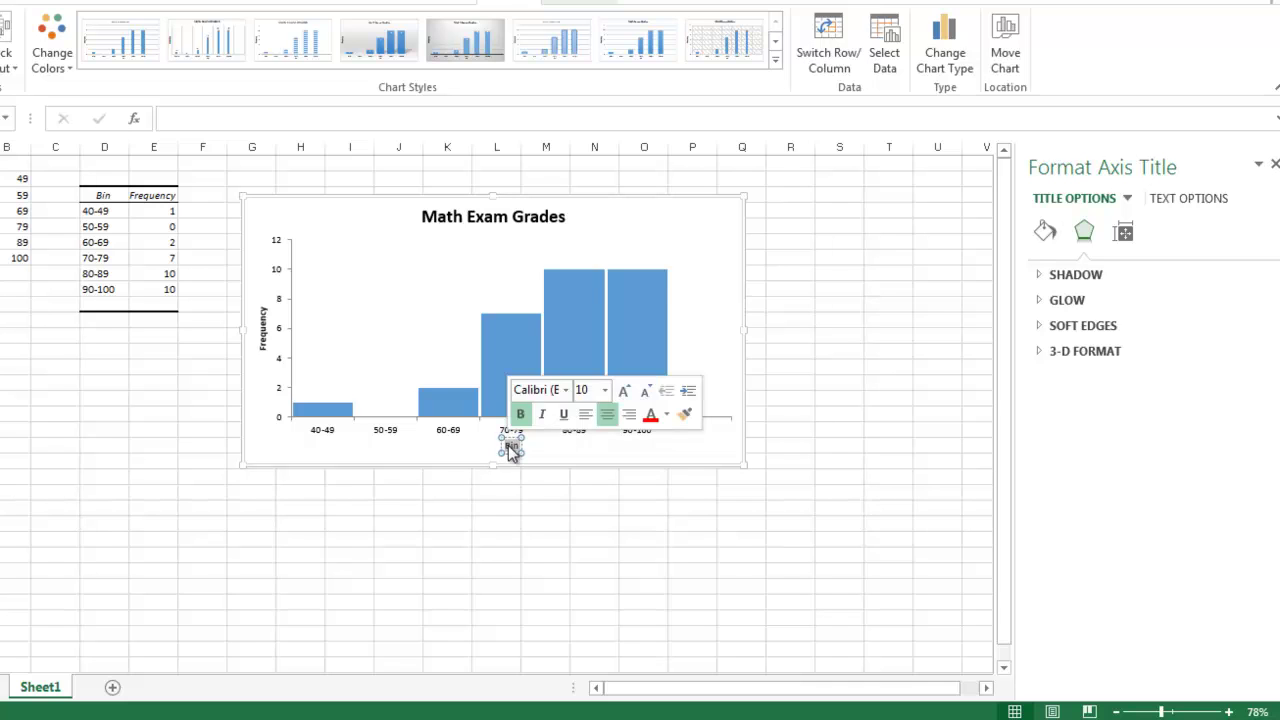
type("Grades")
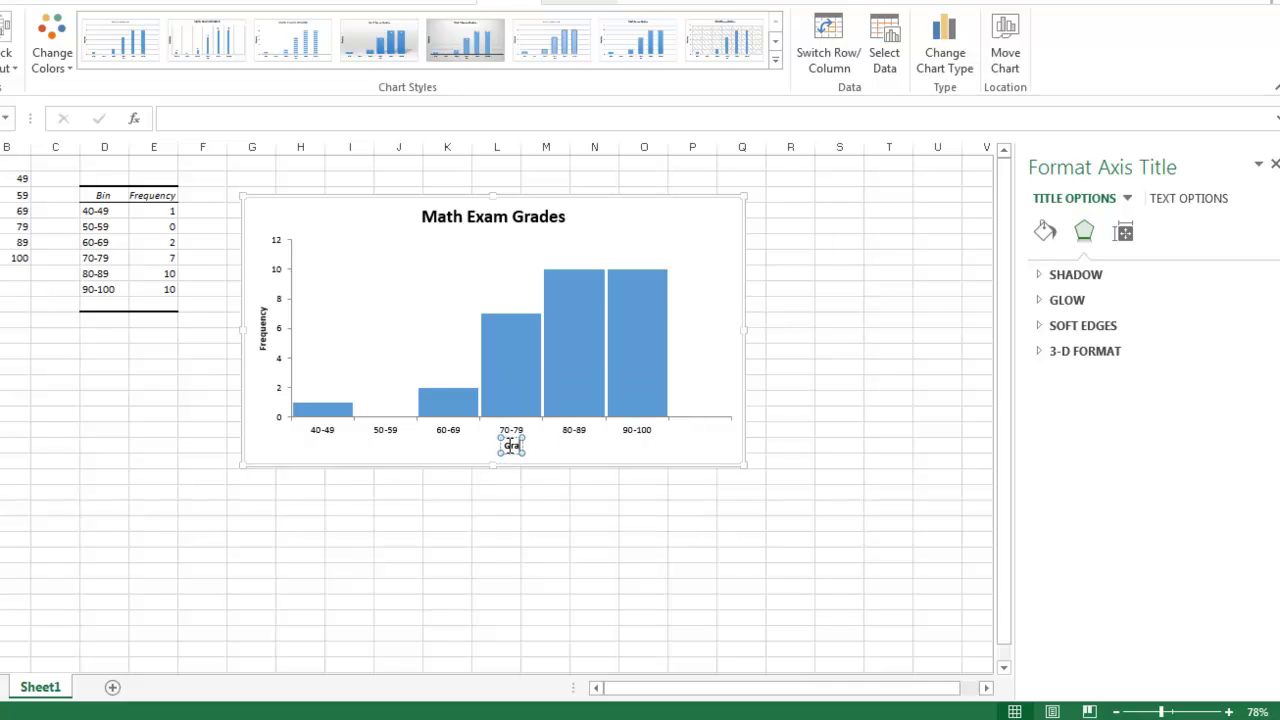
type("Grades")
left_click(580, 488)
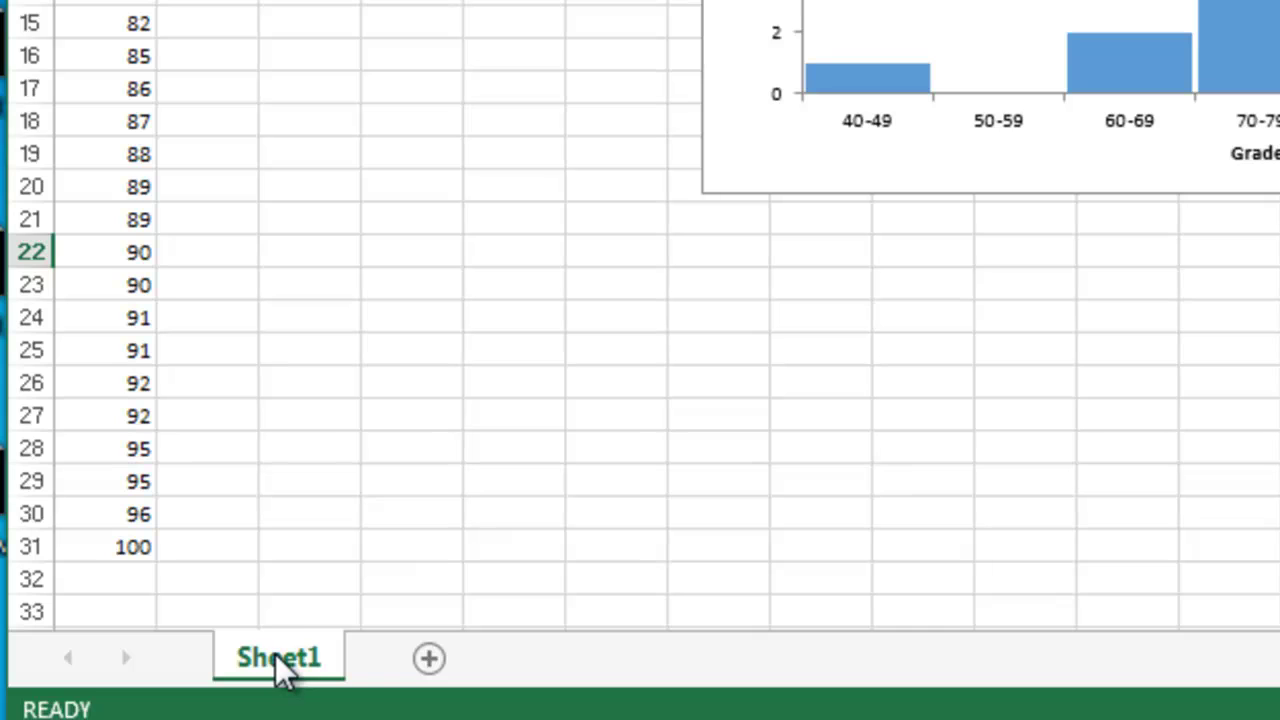
- Rename Sheet1 as "Math Grades Histogram"
double_click(40, 687)
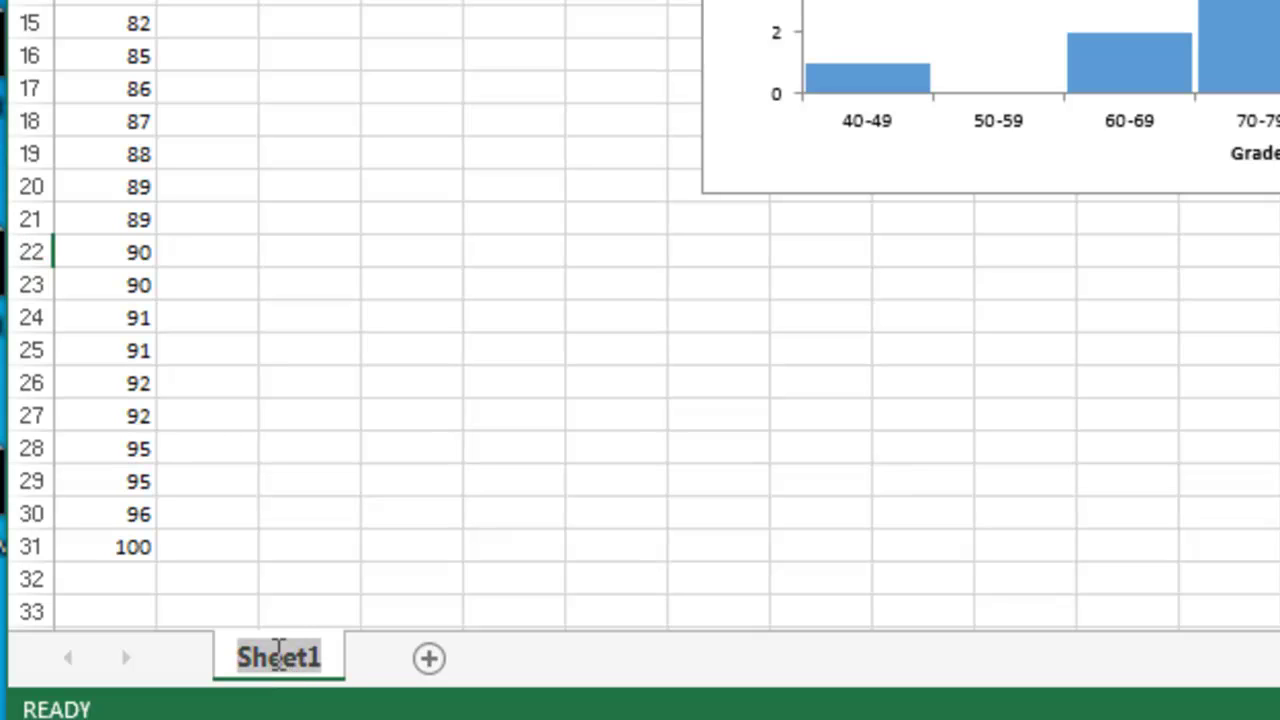
type("Math ")
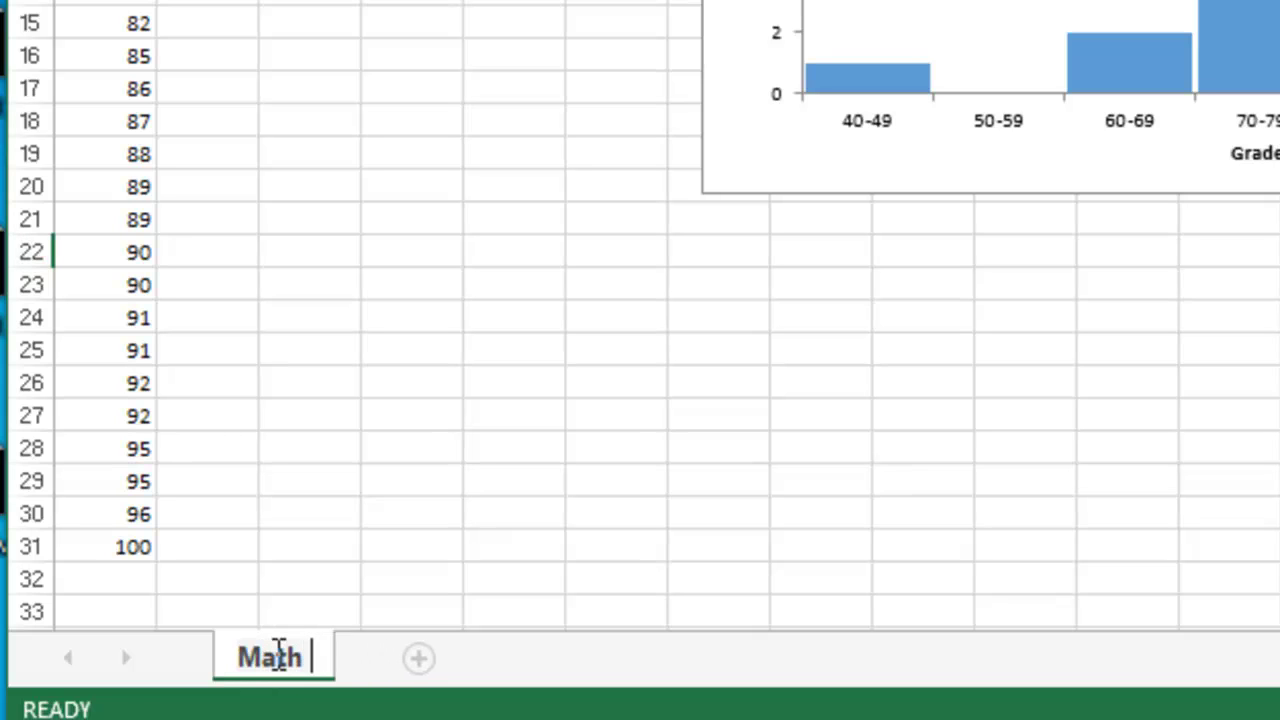
type("Grades Histo")
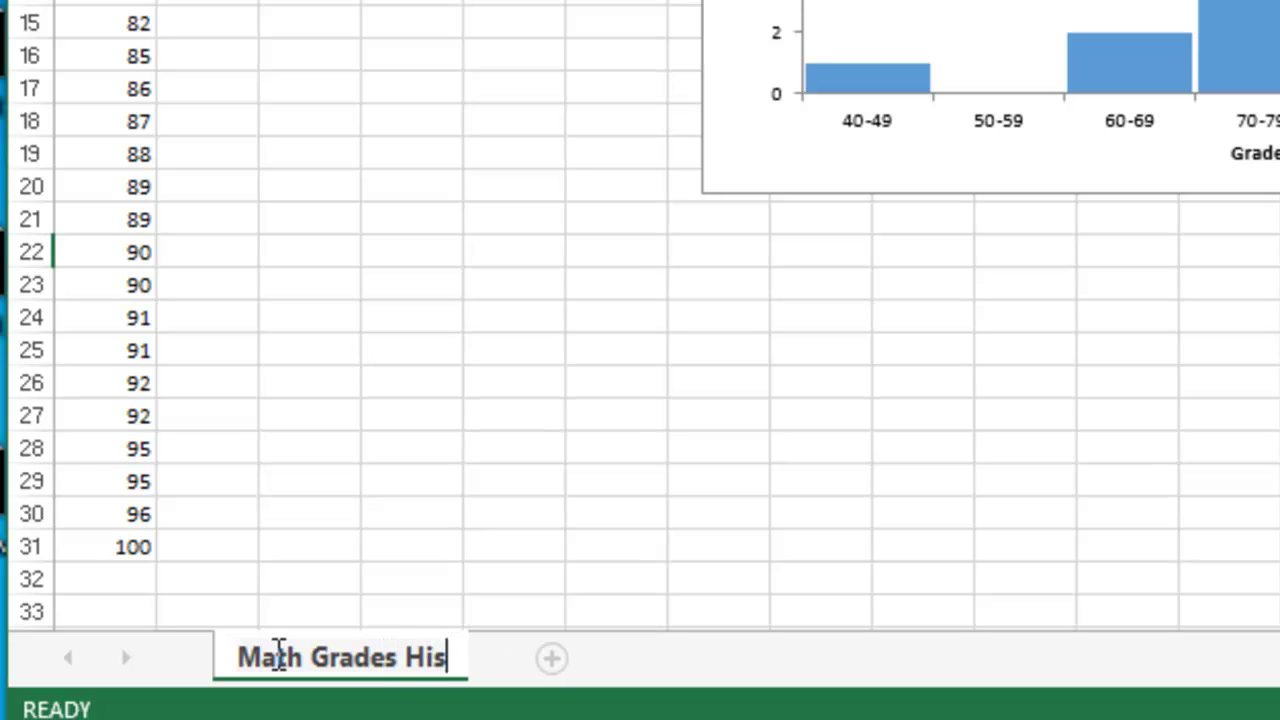
type("gram")
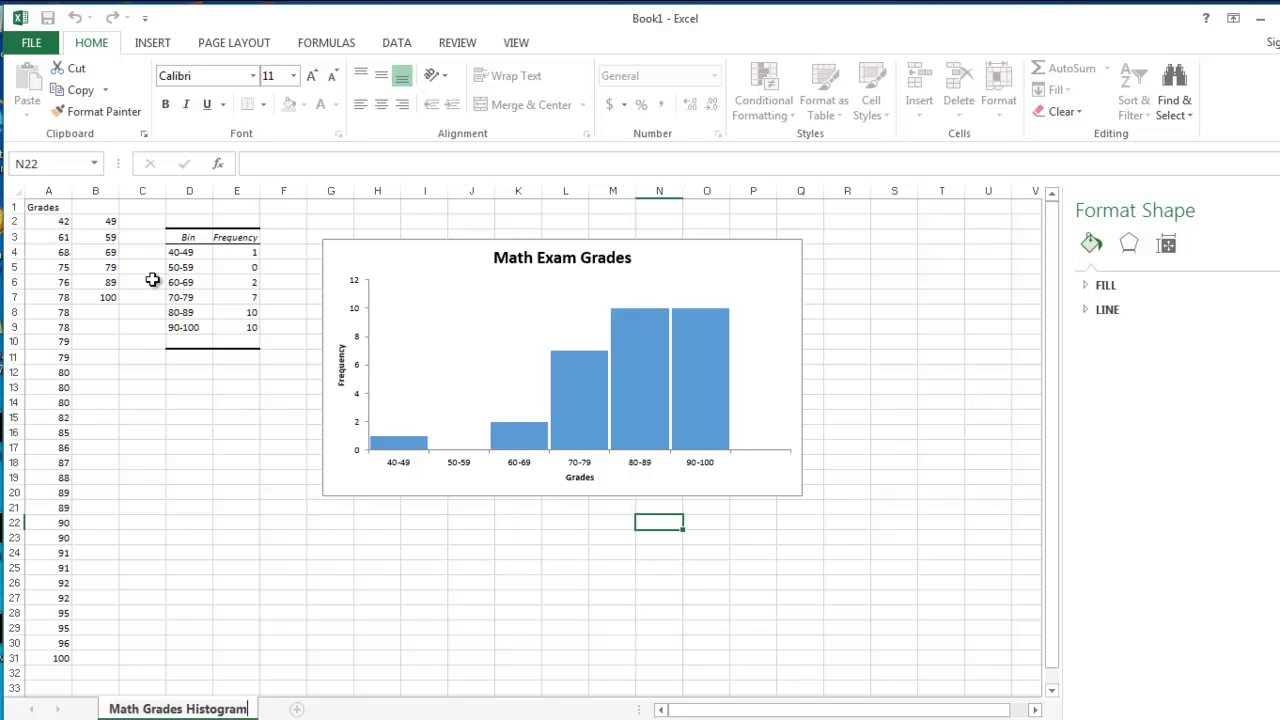
- Copy the Bin and Frequency table in D3:E10
left_click(182, 238)
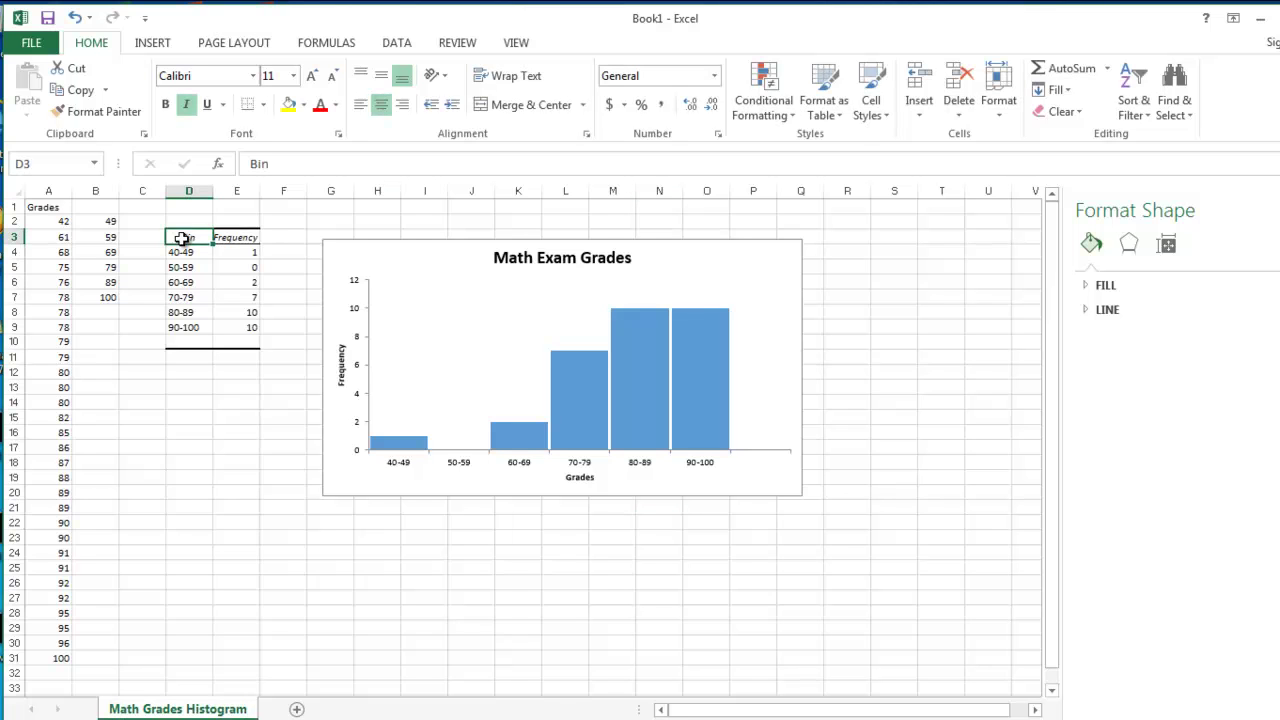
left_click_drag(182, 238, 220, 243)
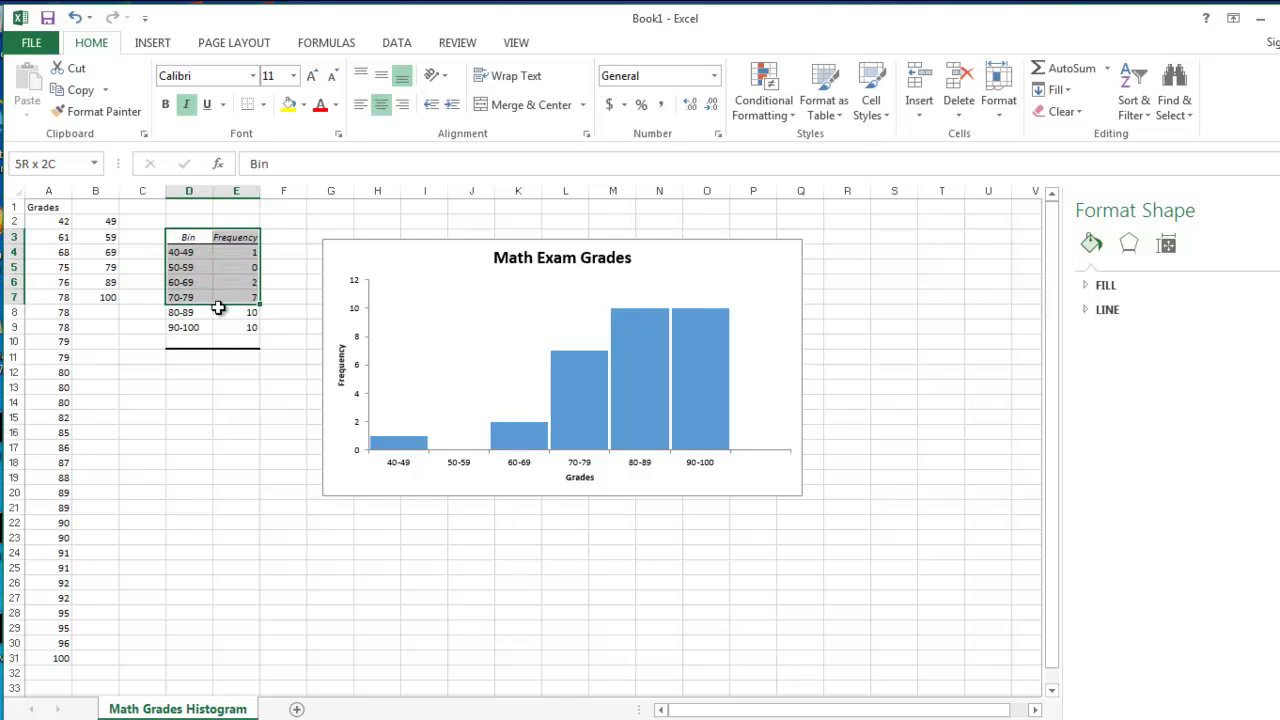
left_click_drag(218, 308, 220, 338)
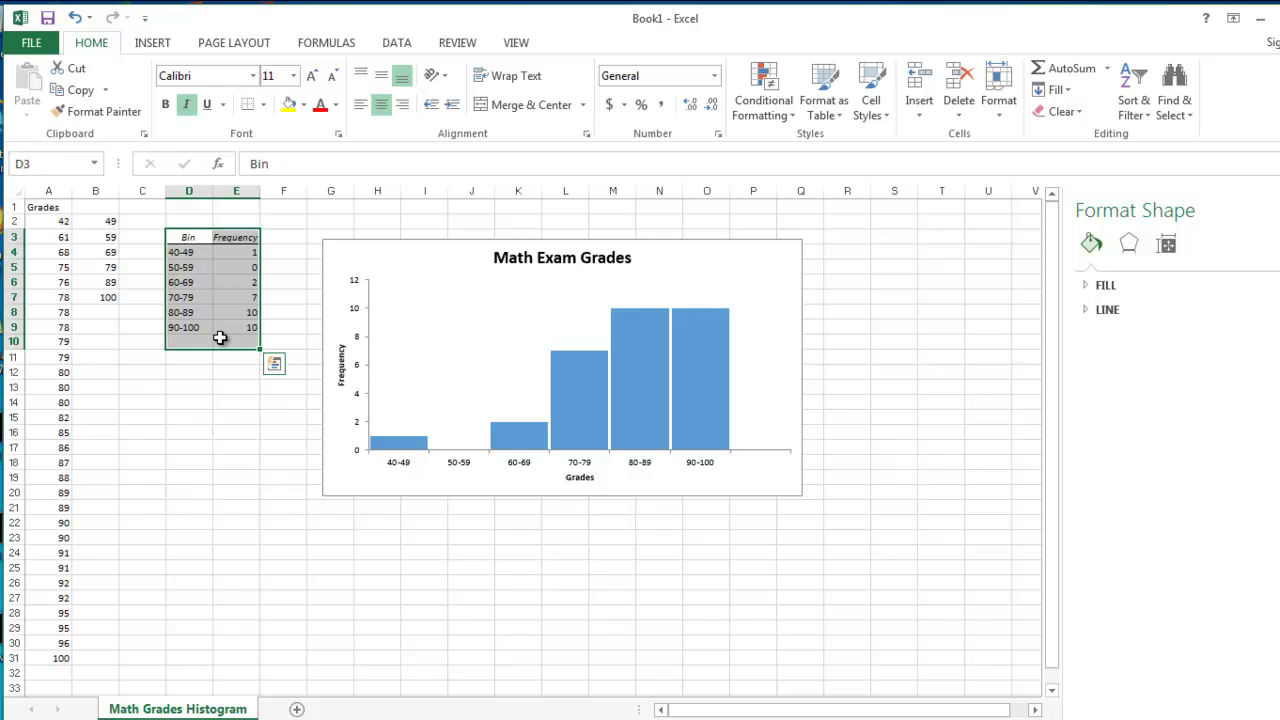
key("ctrl+c")
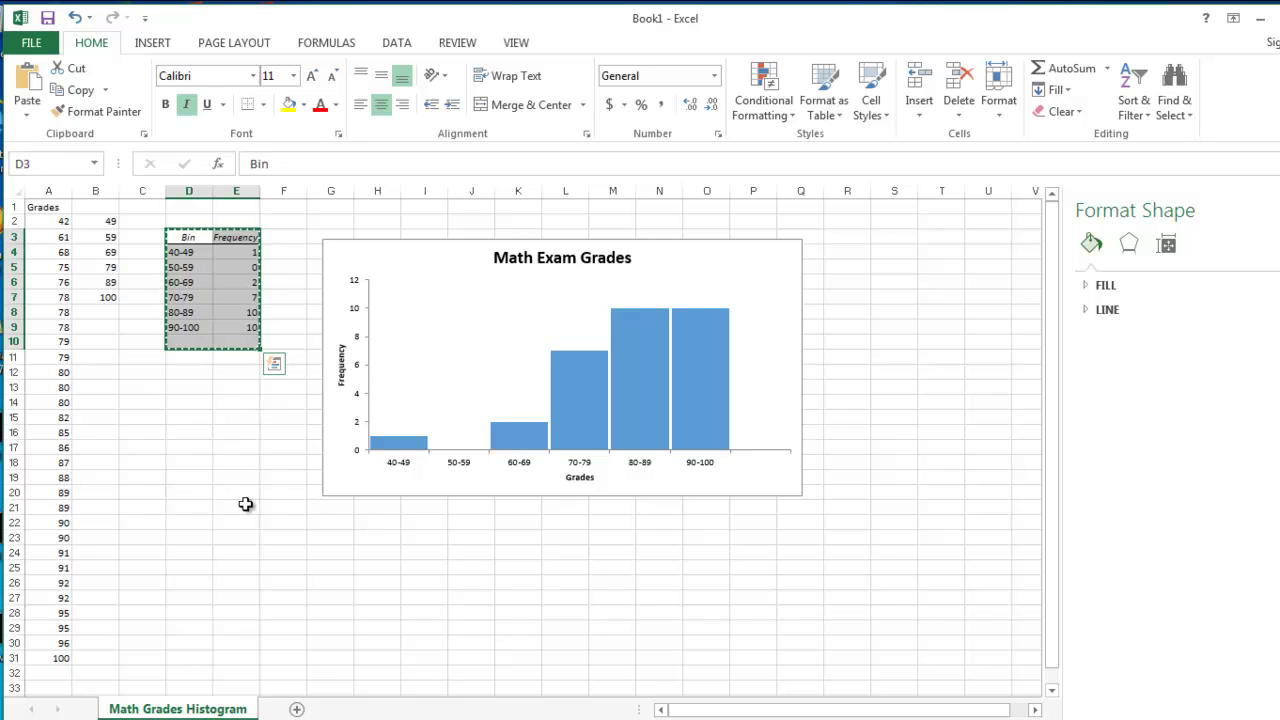
- Add a new worksheet and paste the copied Bin and Frequency table starting at A1
left_click(296, 709)
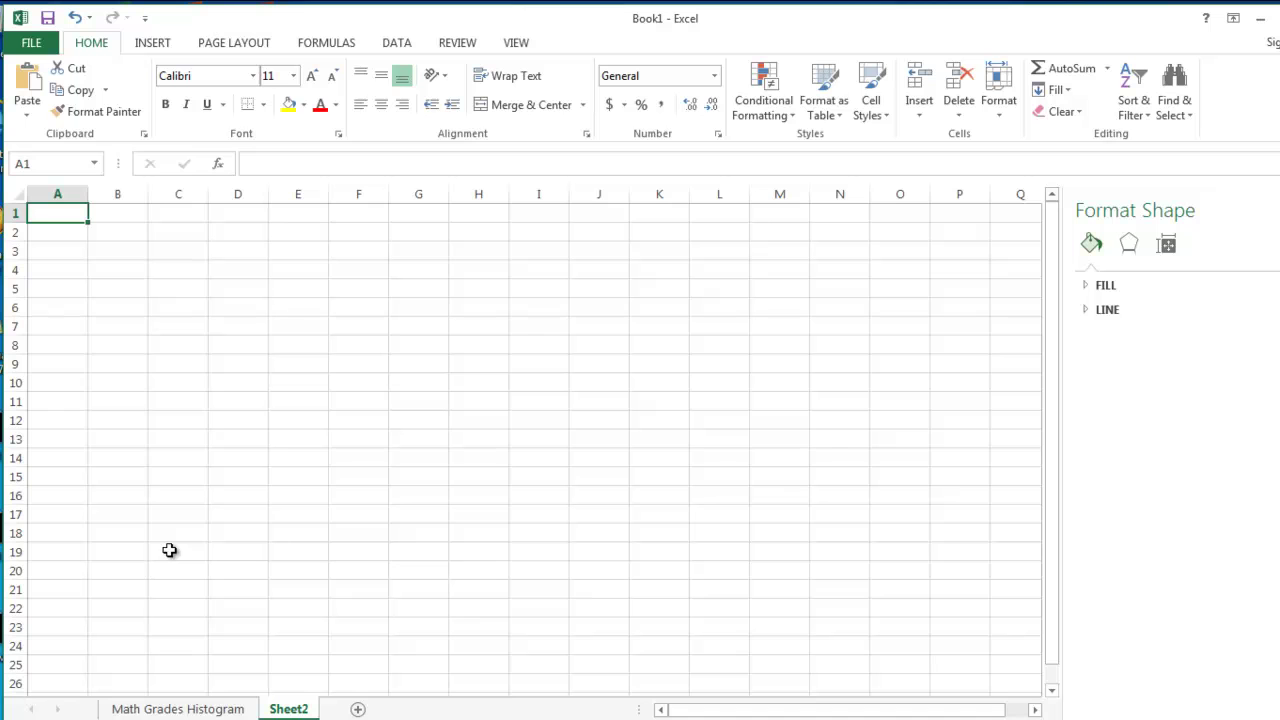
key("ctrl+v")
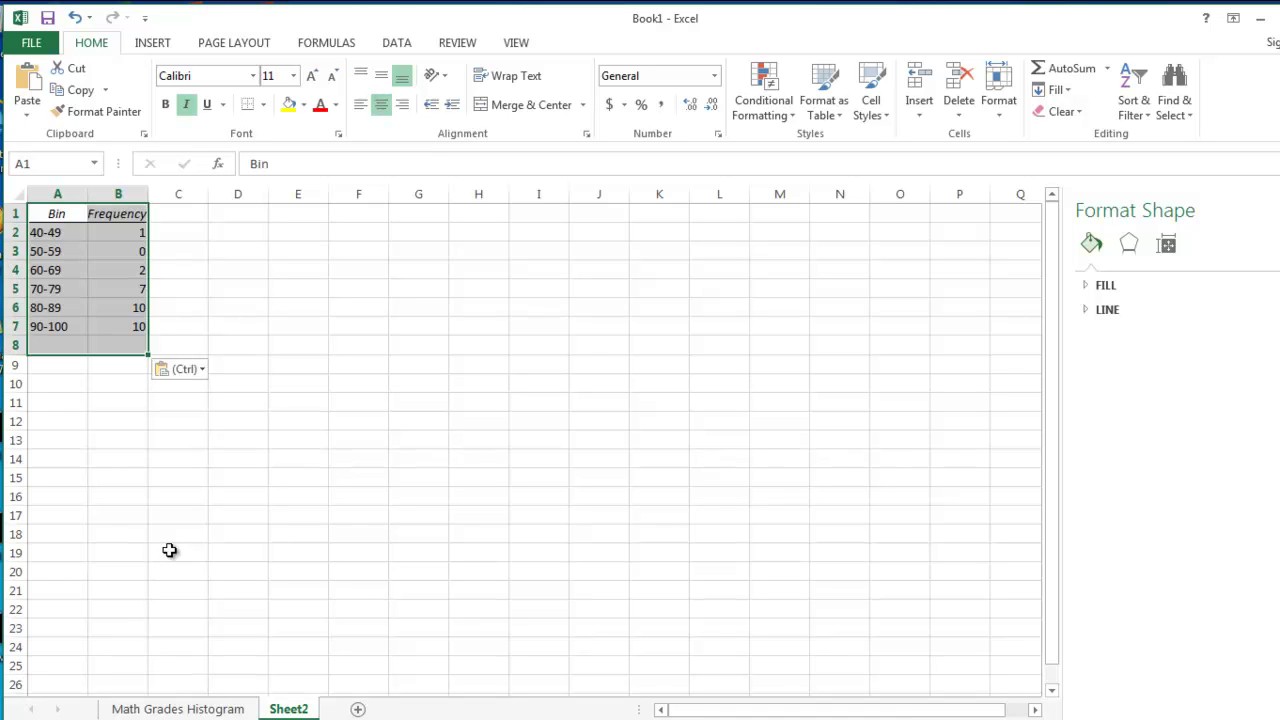
left_click(189, 267)
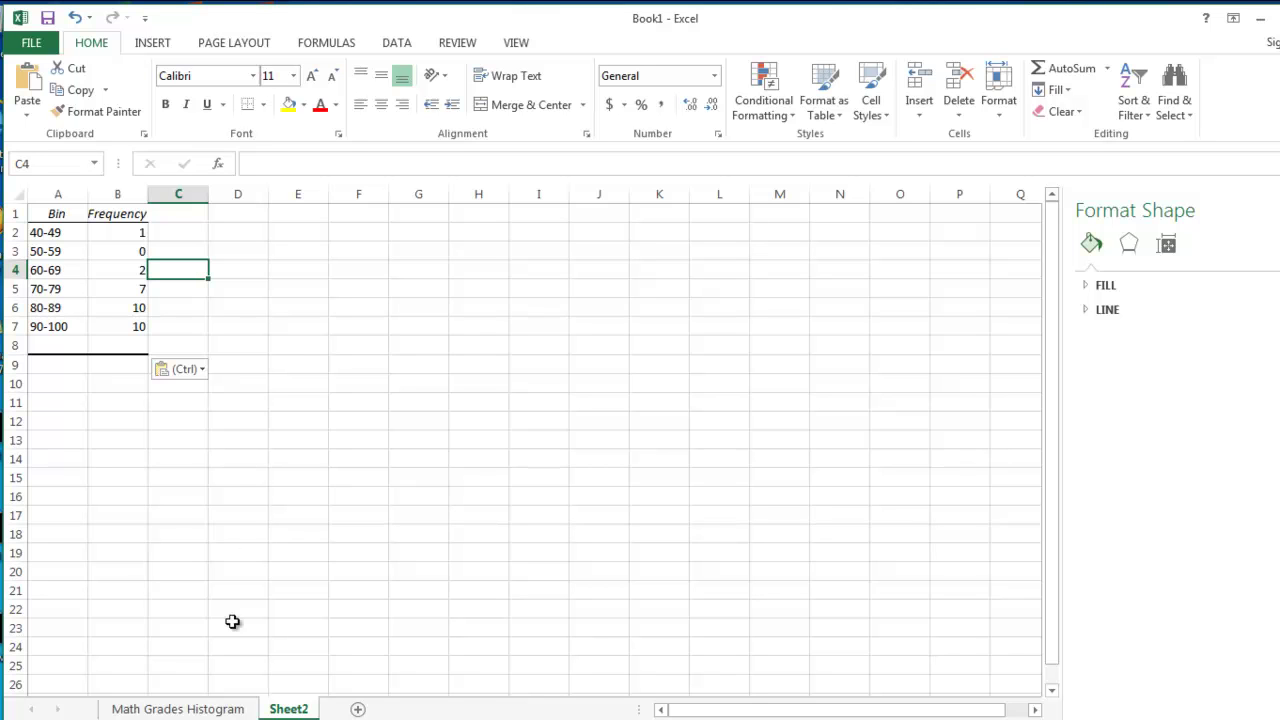
- On the Math Grades Histogram sheet, draw a straight black line from the top middle of the 60-69 bar to that of the 70-79 bar
left_click(180, 709)
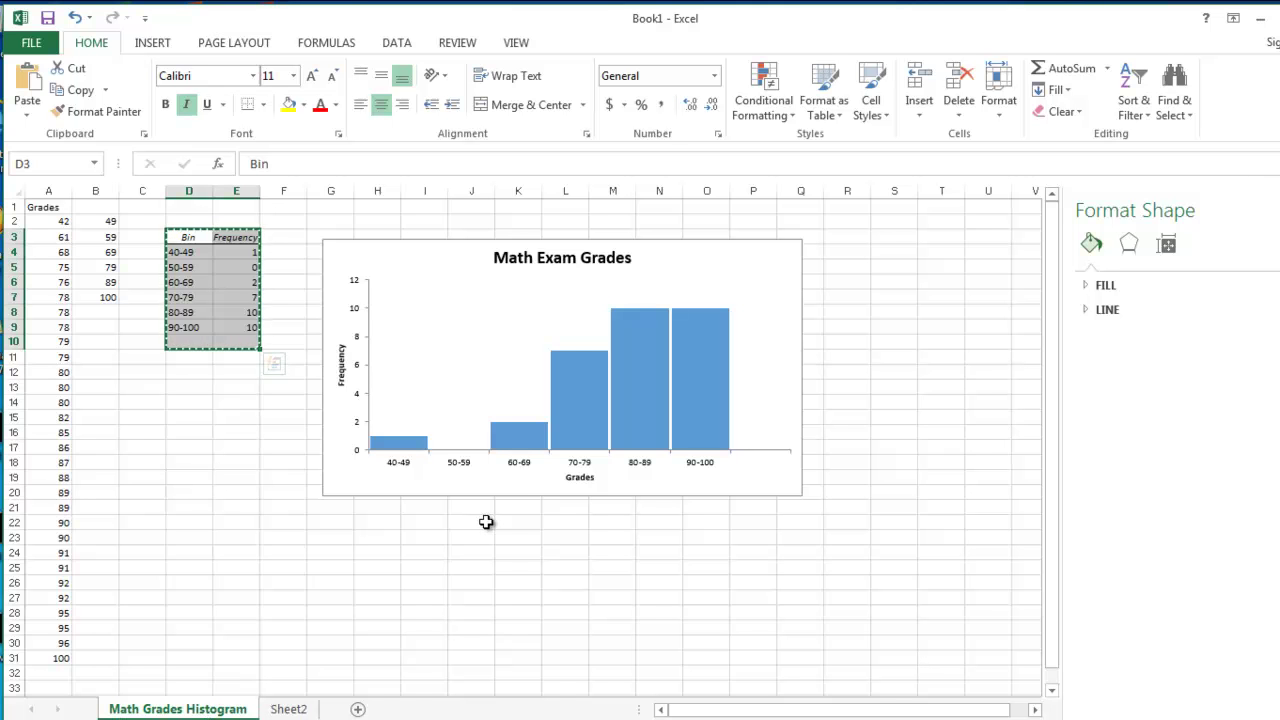
mouse_move(521, 438)
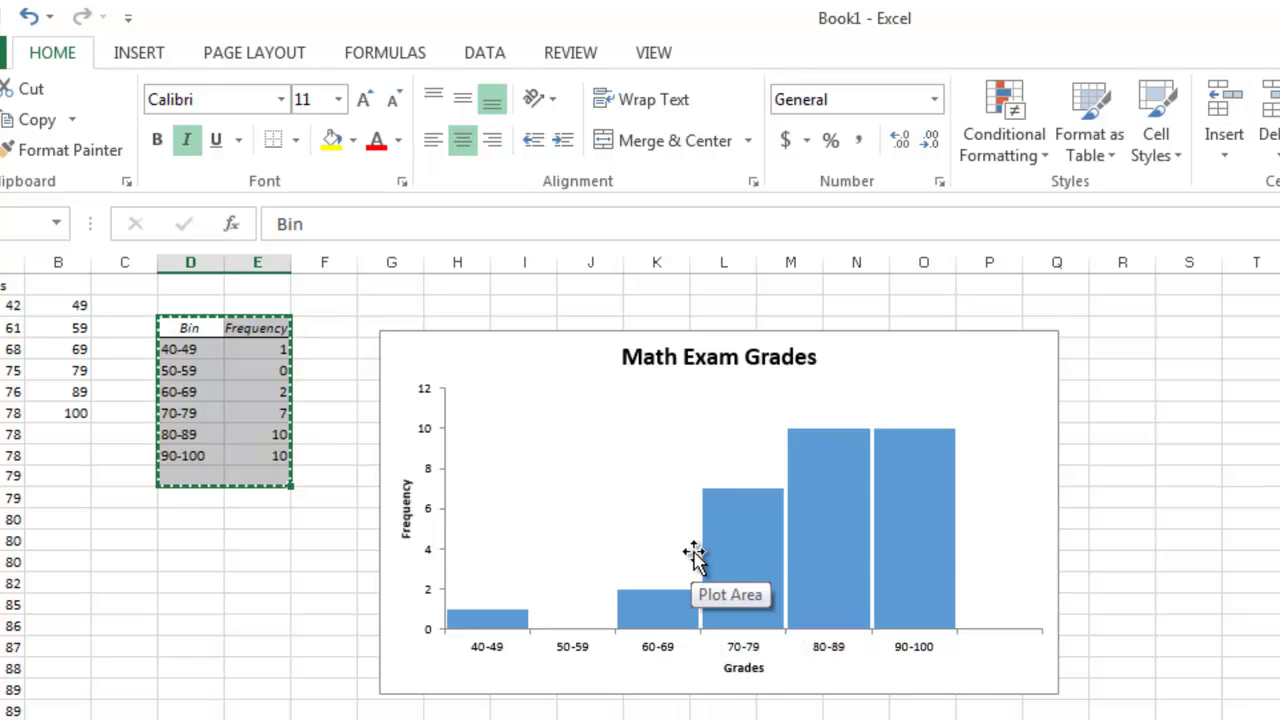
mouse_move(743, 495)
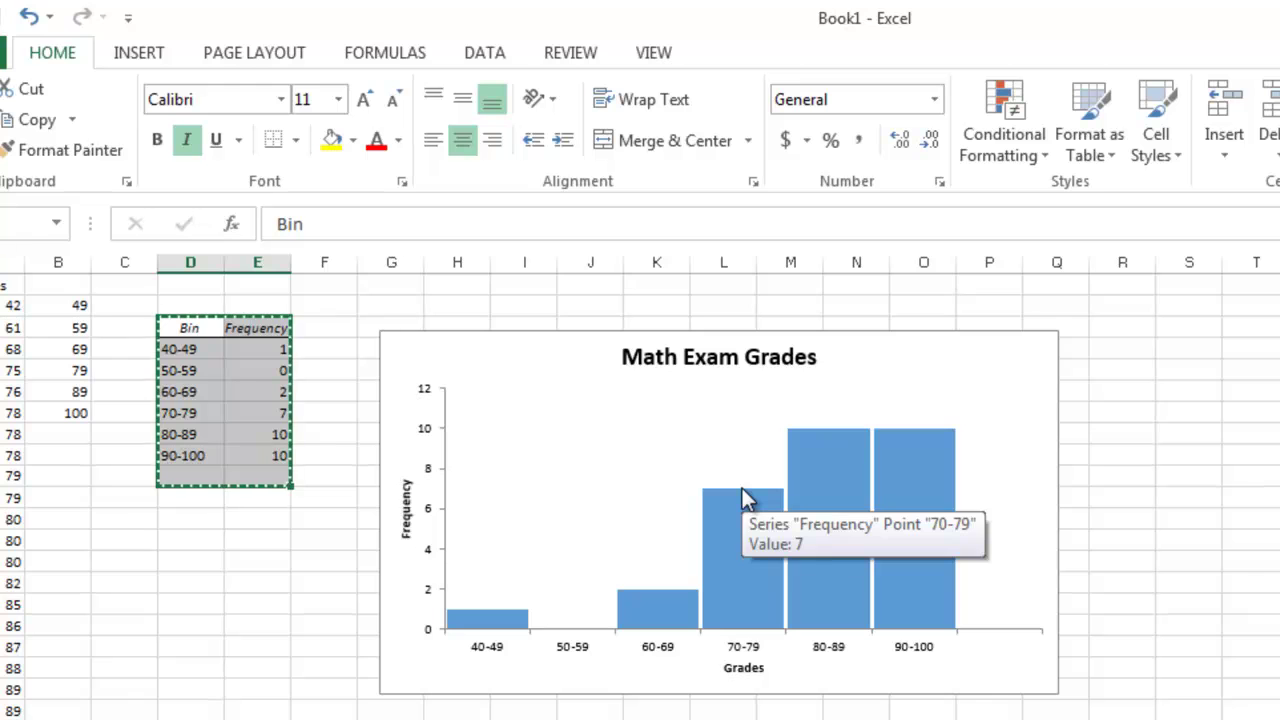
left_click(142, 55)
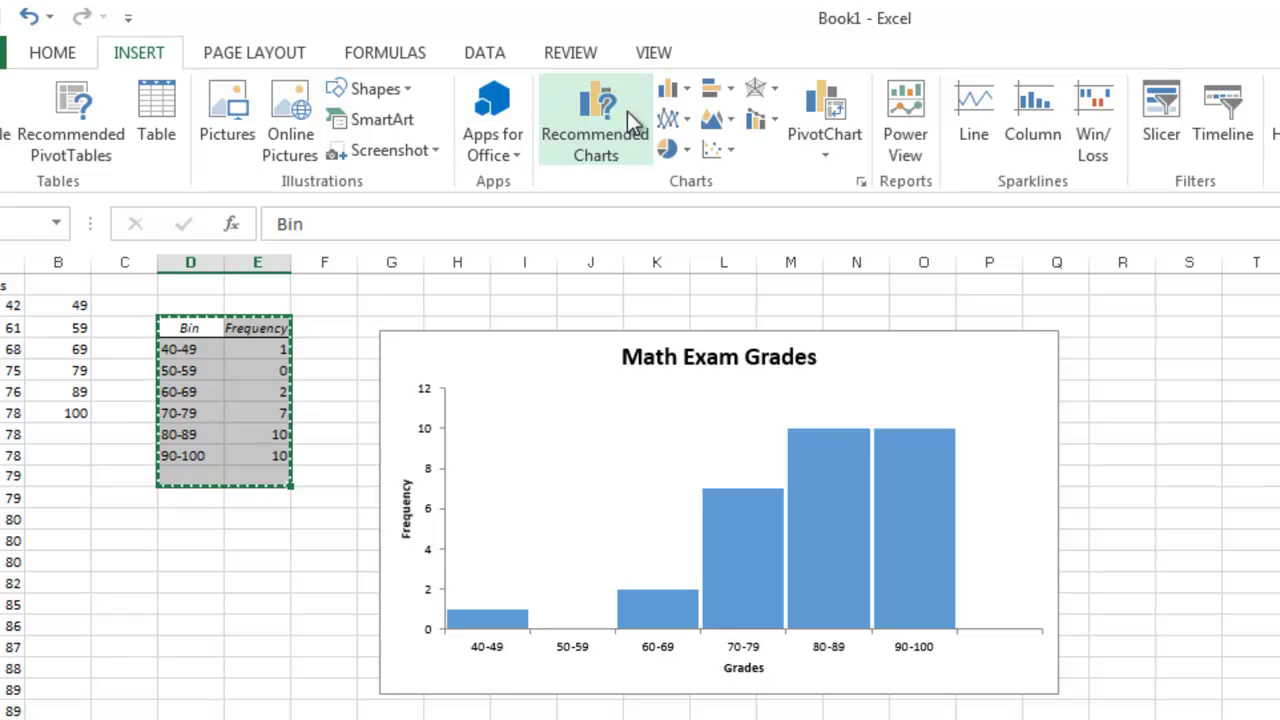
left_click(388, 92)
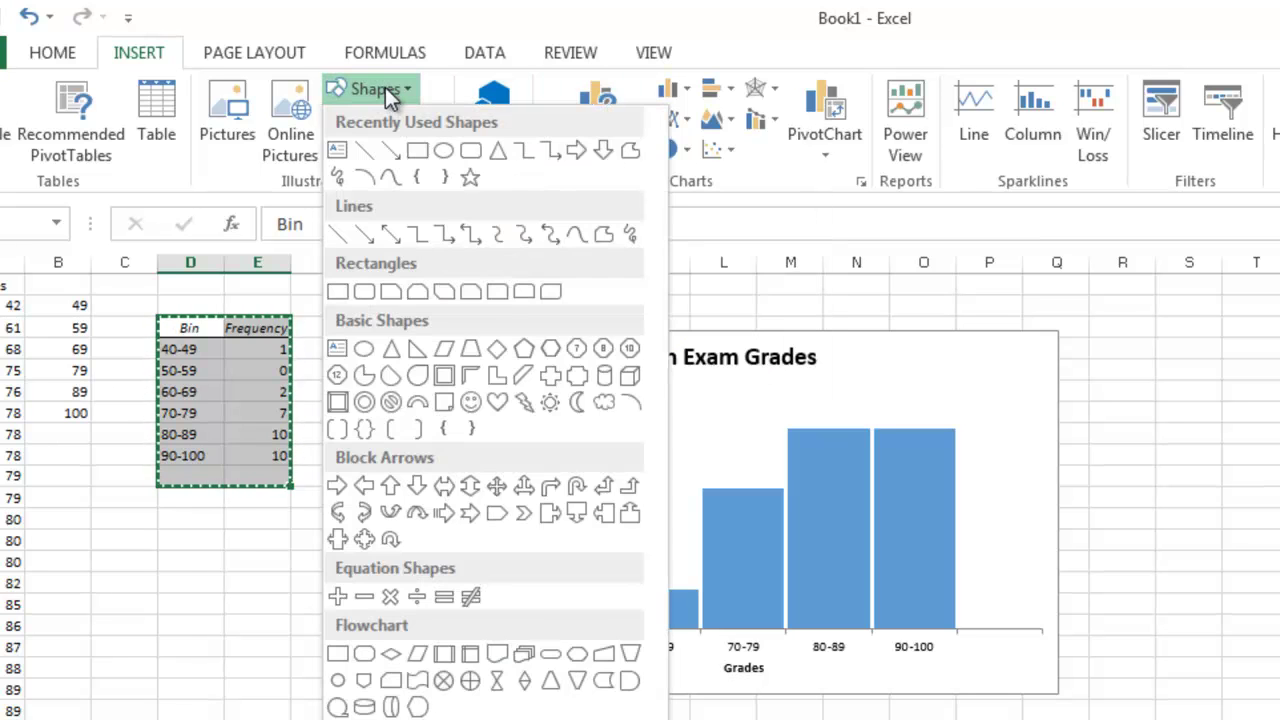
key("Escape")
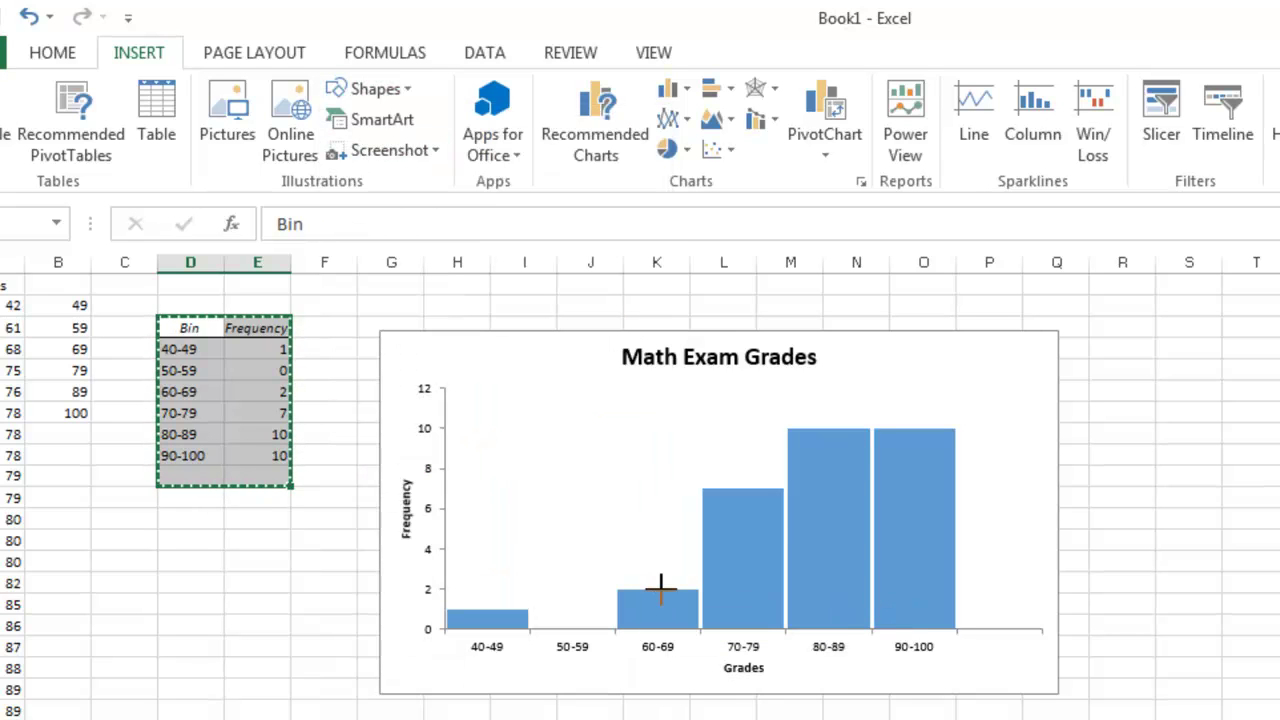
left_click_drag(663, 589, 746, 488)
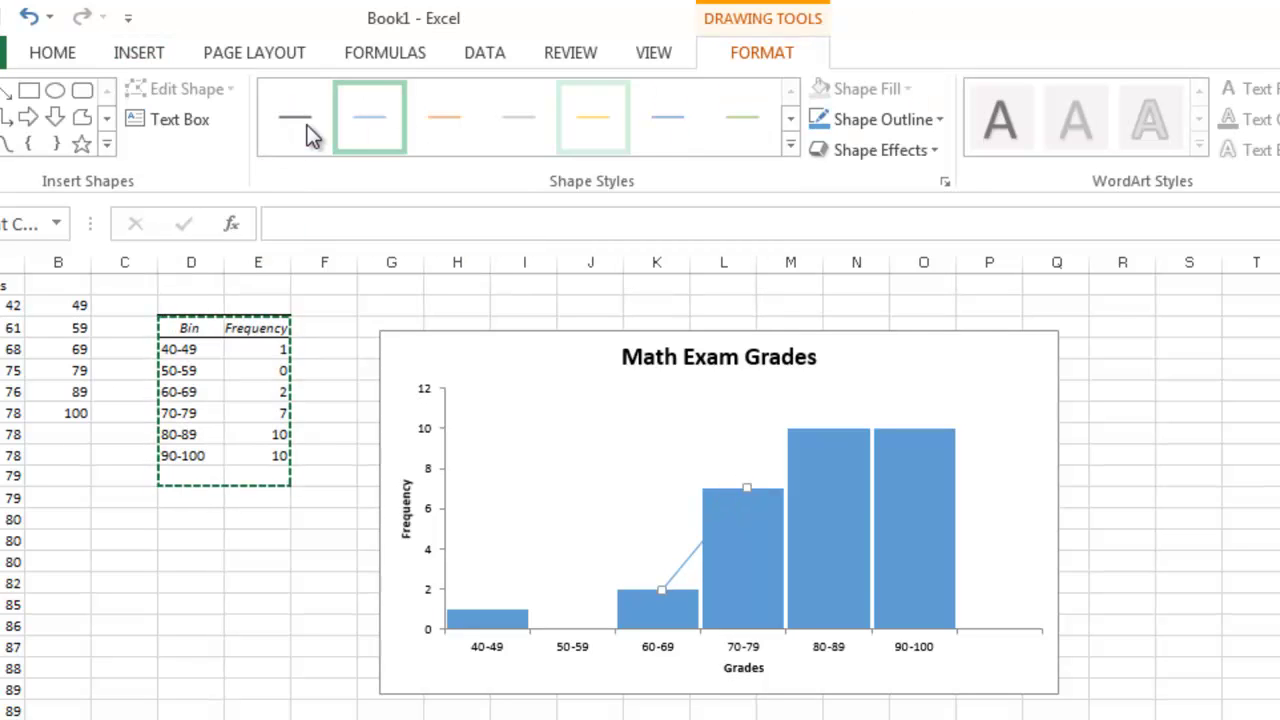
left_click(309, 135)
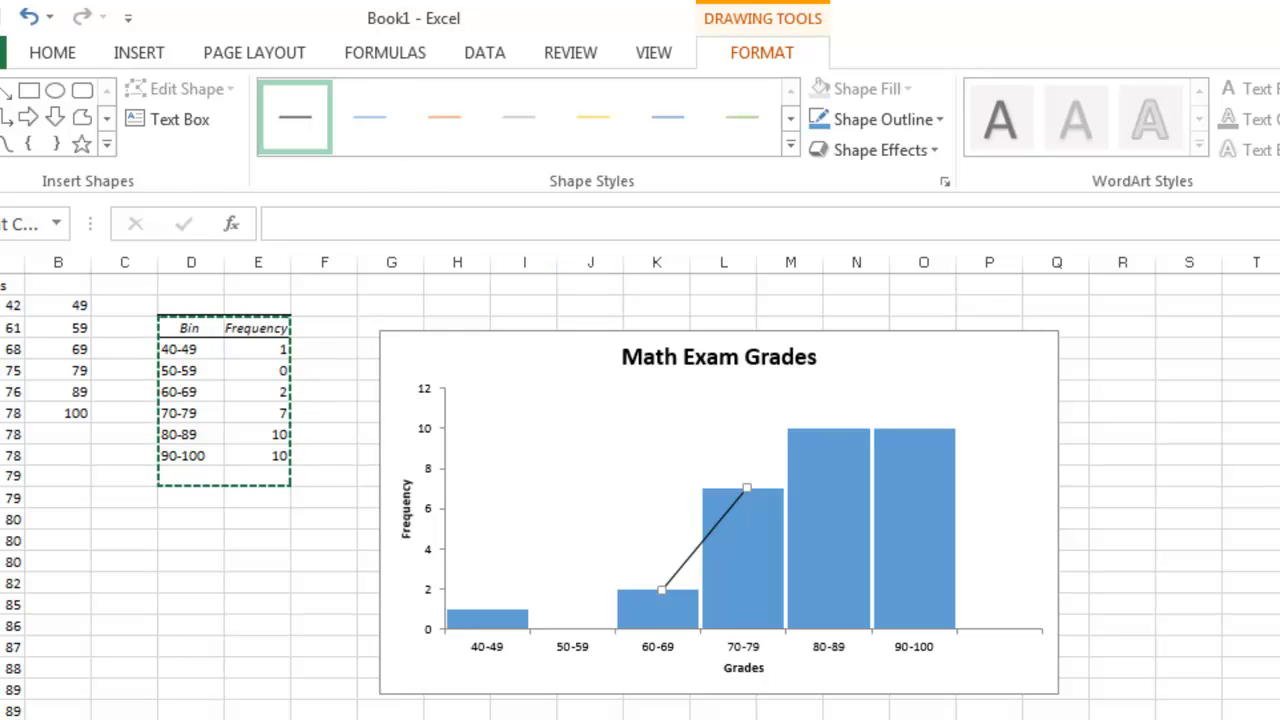
- Extend the polygon with straight black lines joining the top middles of the 70-79, 80-89 and 90-100 bars
double_click(744, 480)
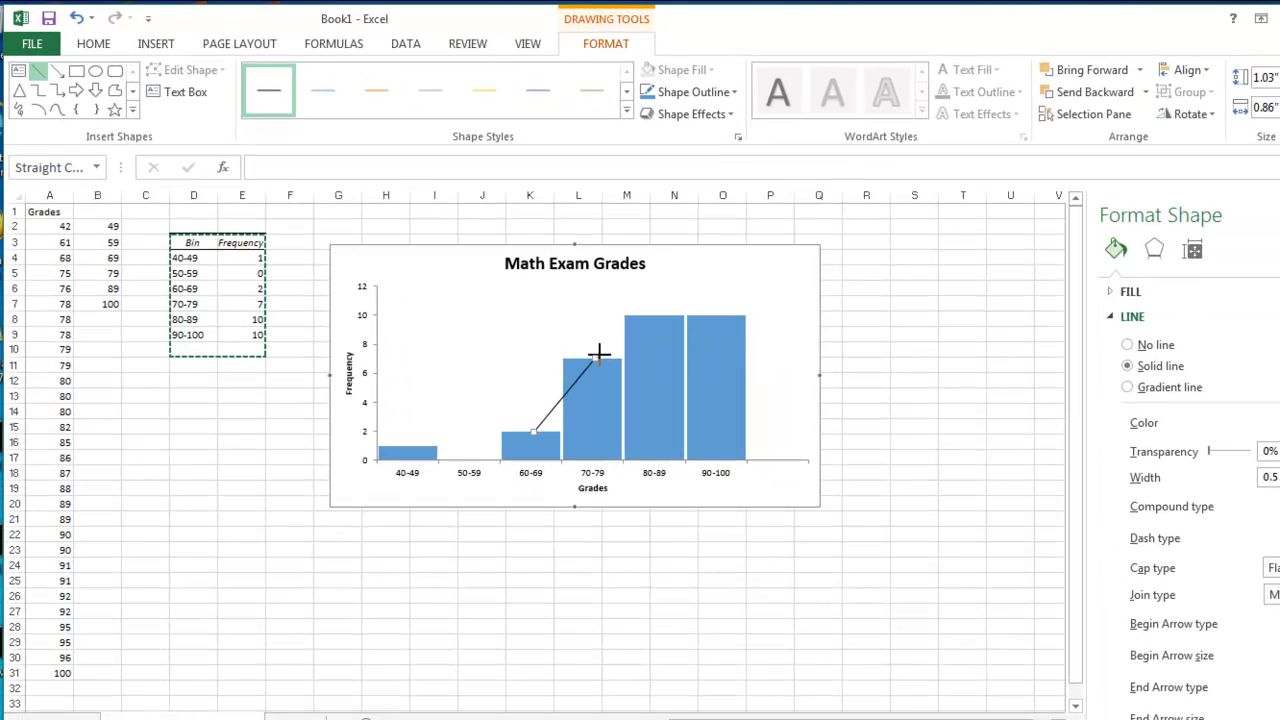
left_click_drag(597, 356, 665, 315)
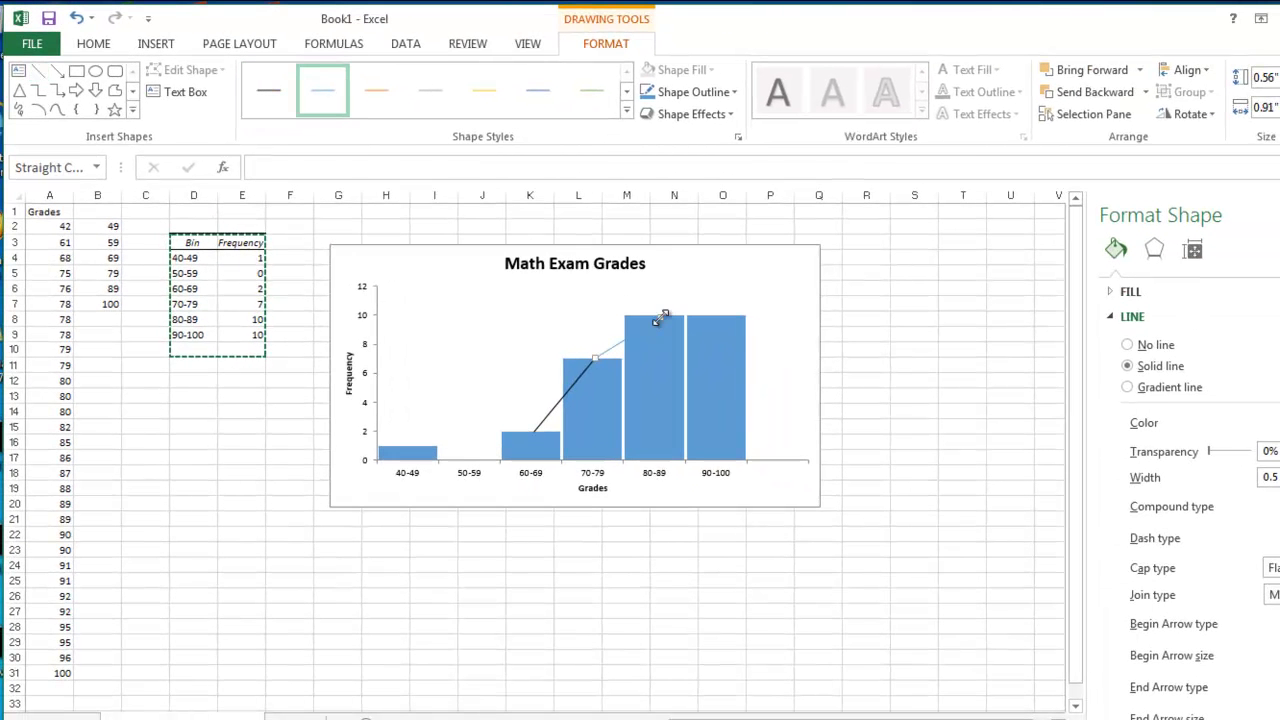
left_click(268, 90)
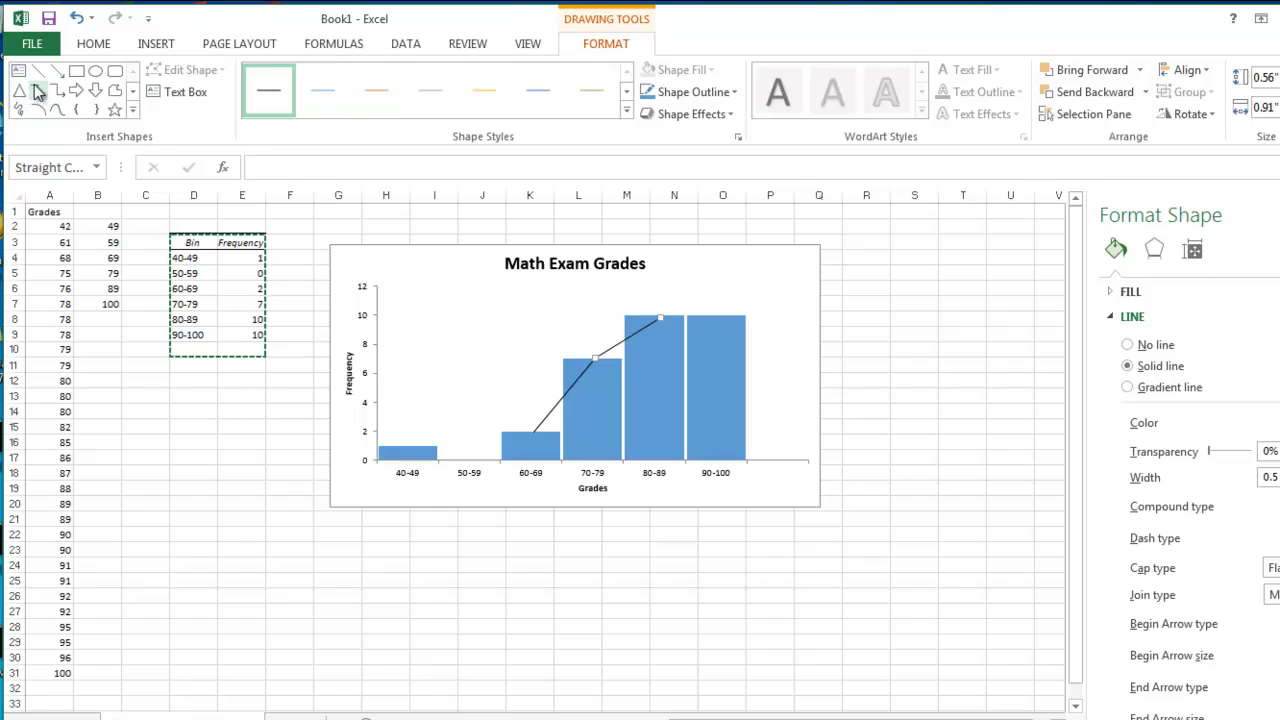
left_click(38, 71)
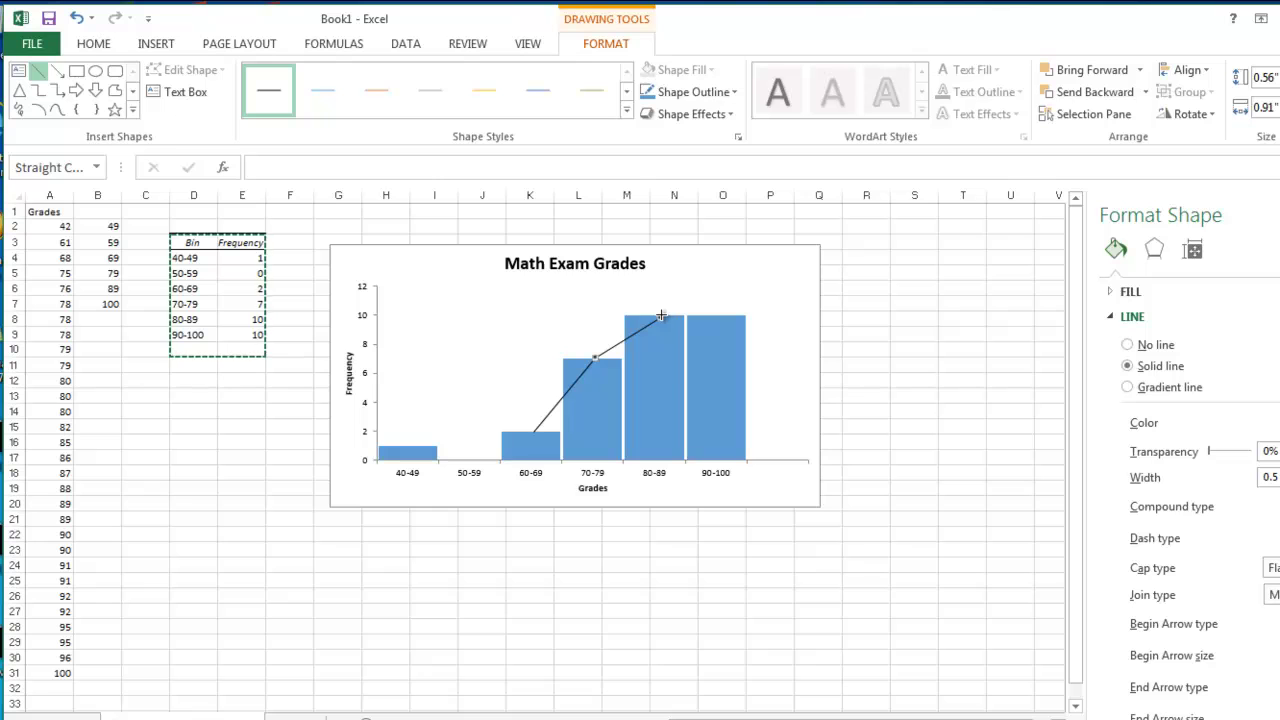
left_click_drag(661, 316, 713, 316)
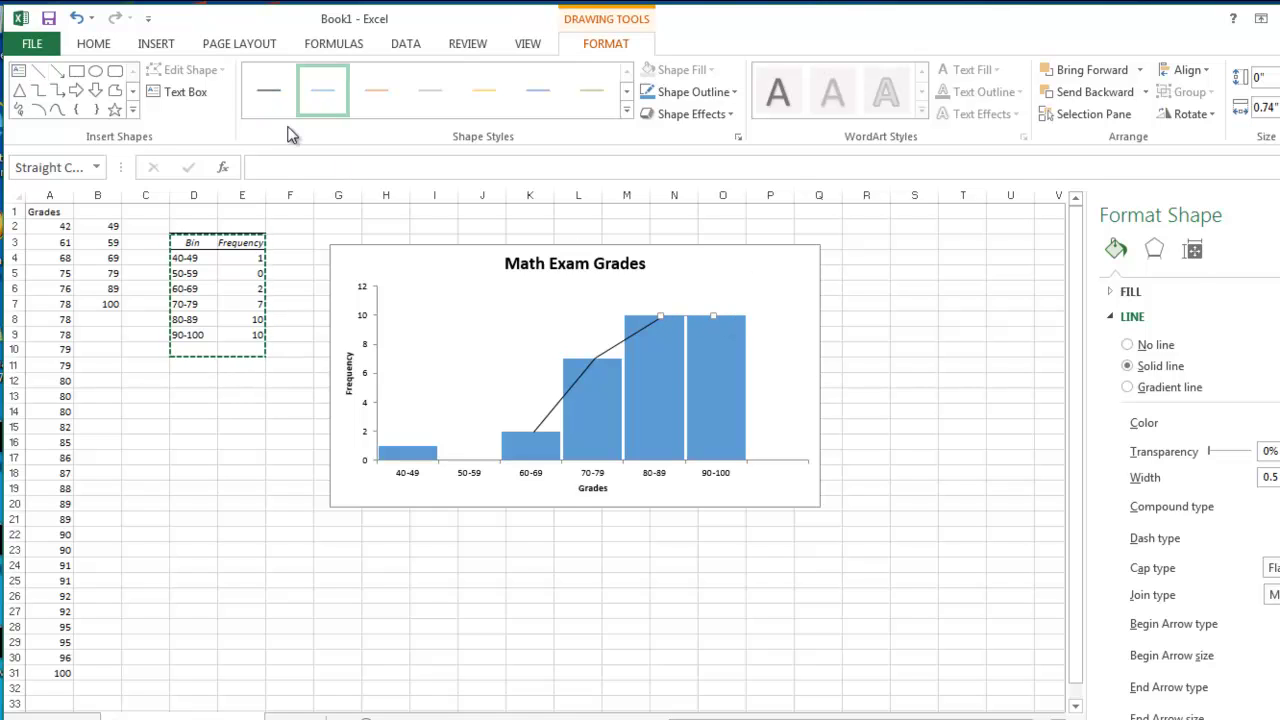
left_click(270, 93)
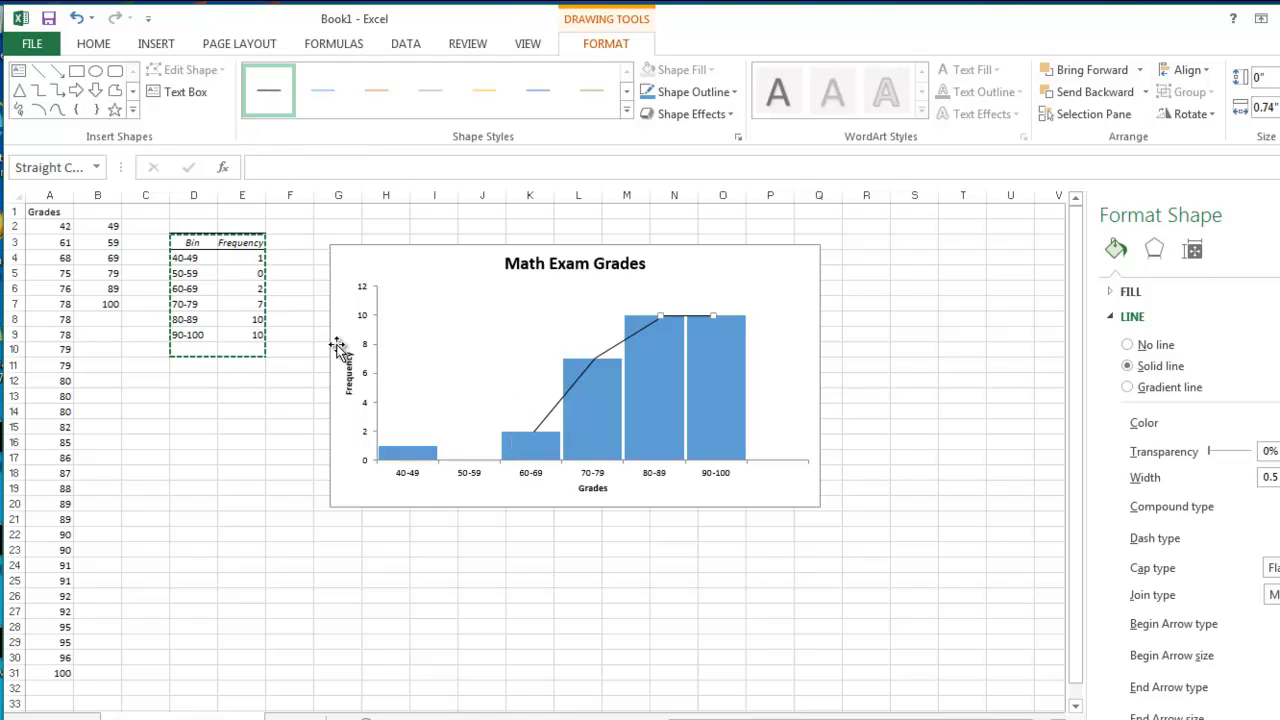
- Draw straight black lines from the 60-69 bar's top middle to the axis at 50-59, and on to the top of the 40-49 bar
left_click(37, 72)
left_click_drag(536, 431, 469, 460)
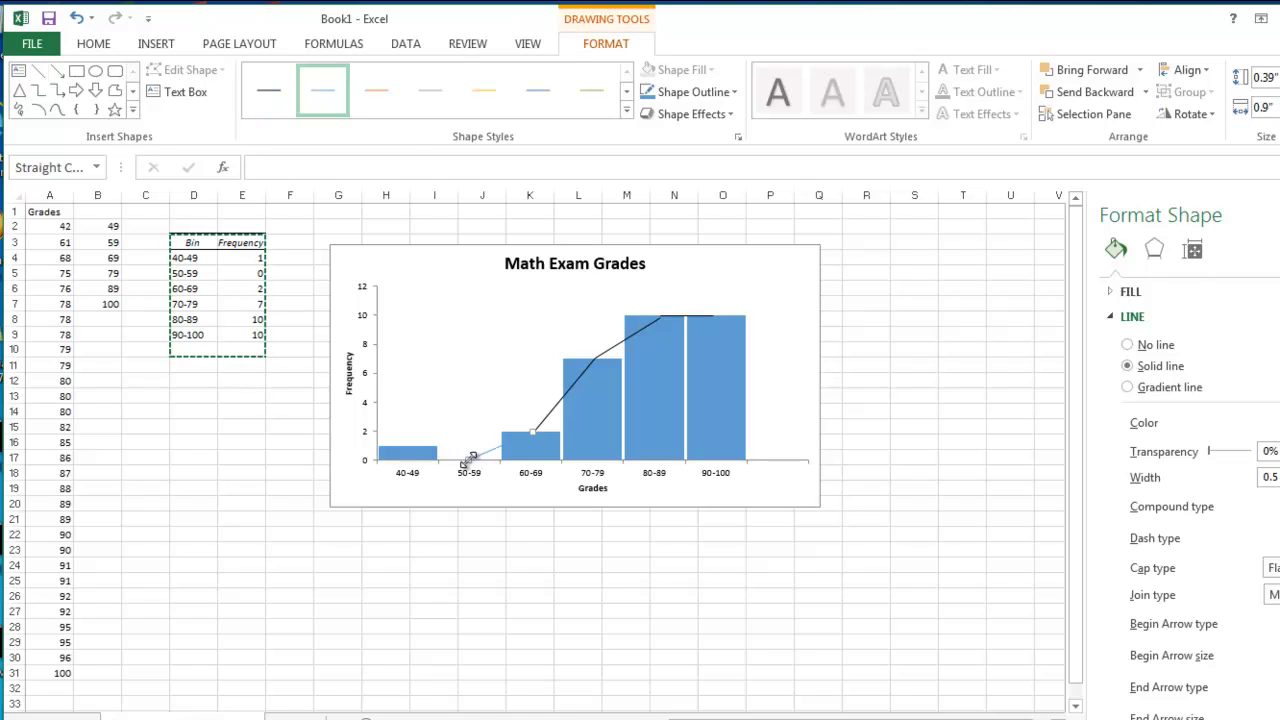
left_click(270, 91)
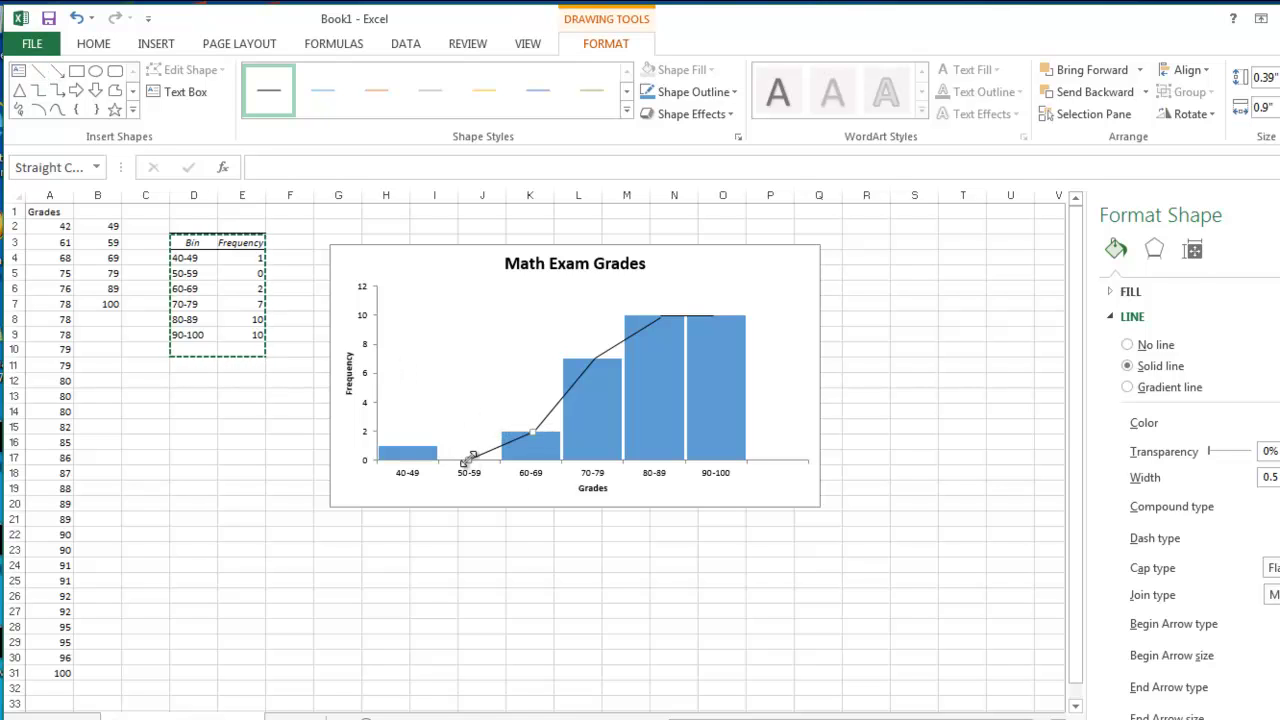
left_click_drag(465, 462, 402, 445)
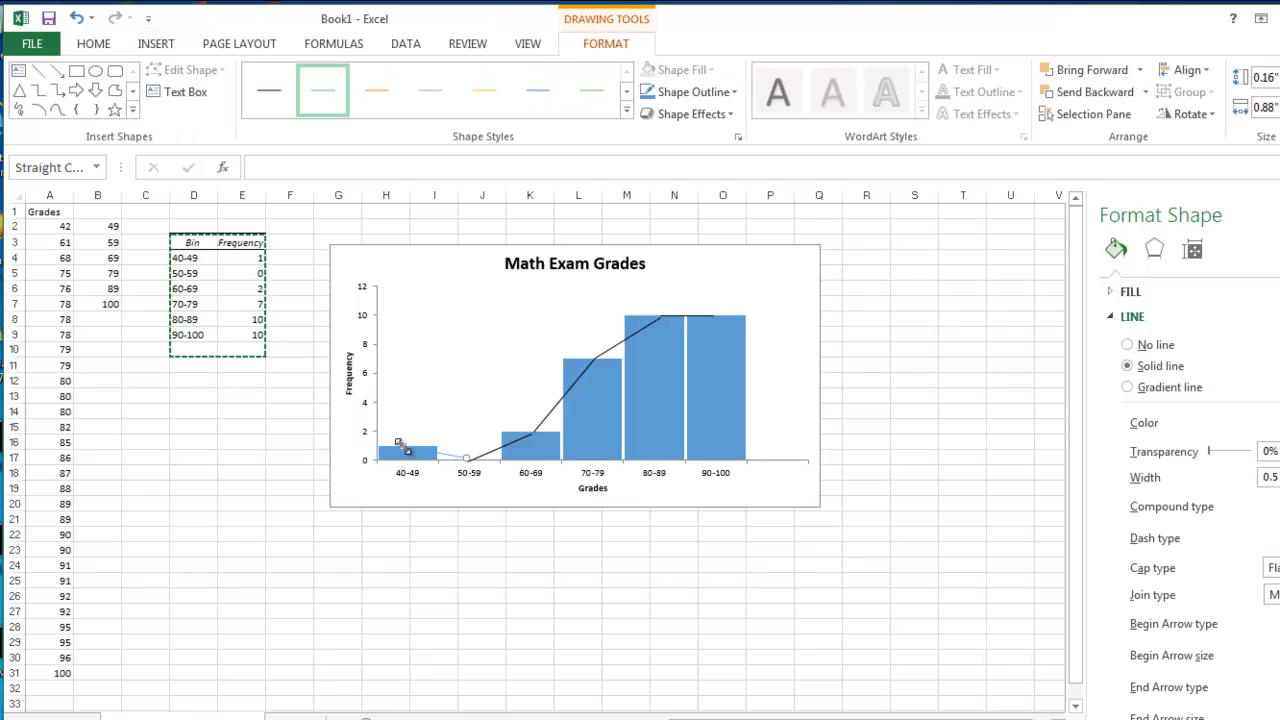
left_click(268, 95)
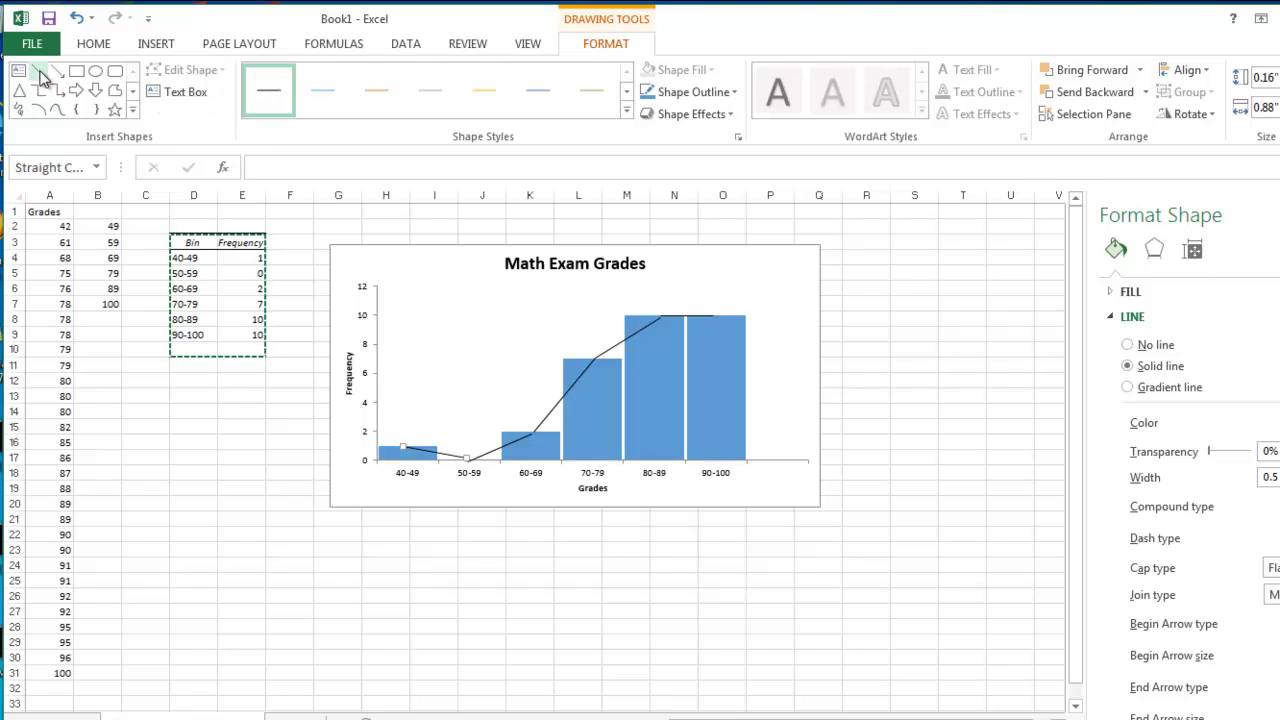
- Close the polygon with black lines down to the baseline, one before the 40-49 bar and one at the empty bin after 90-100
left_click(40, 76)
left_click_drag(402, 442, 349, 460)
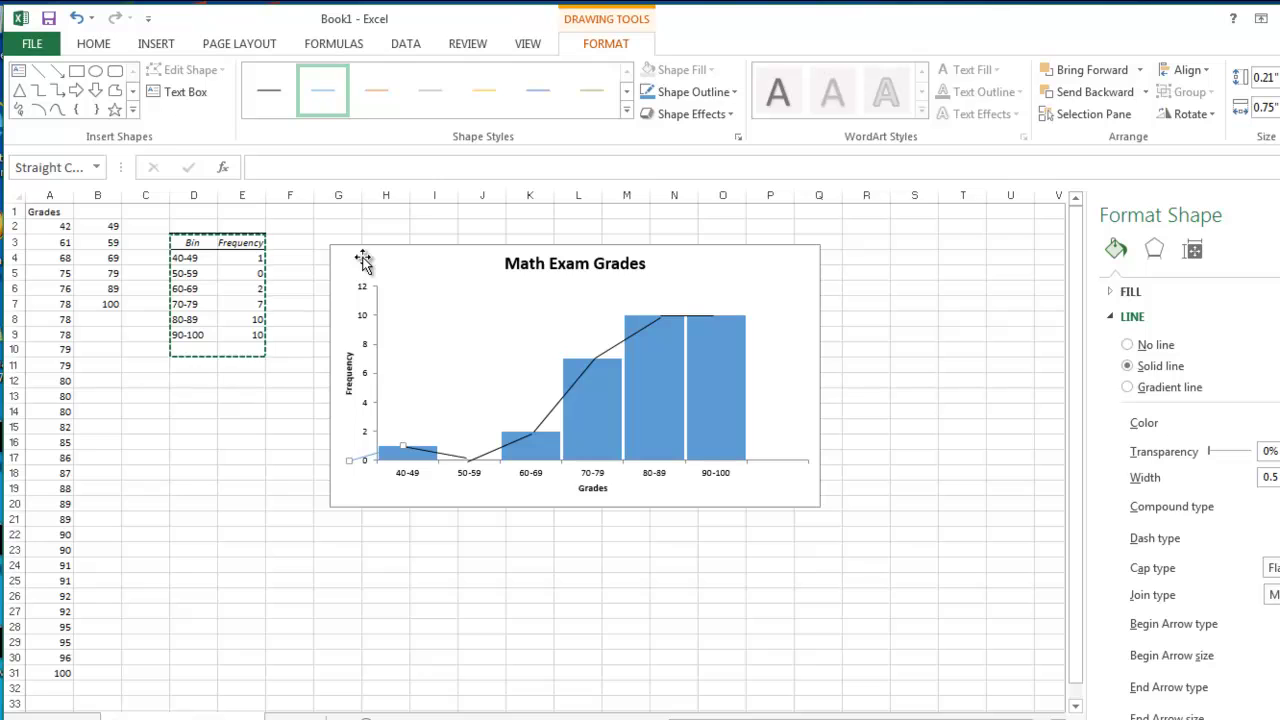
left_click(268, 100)
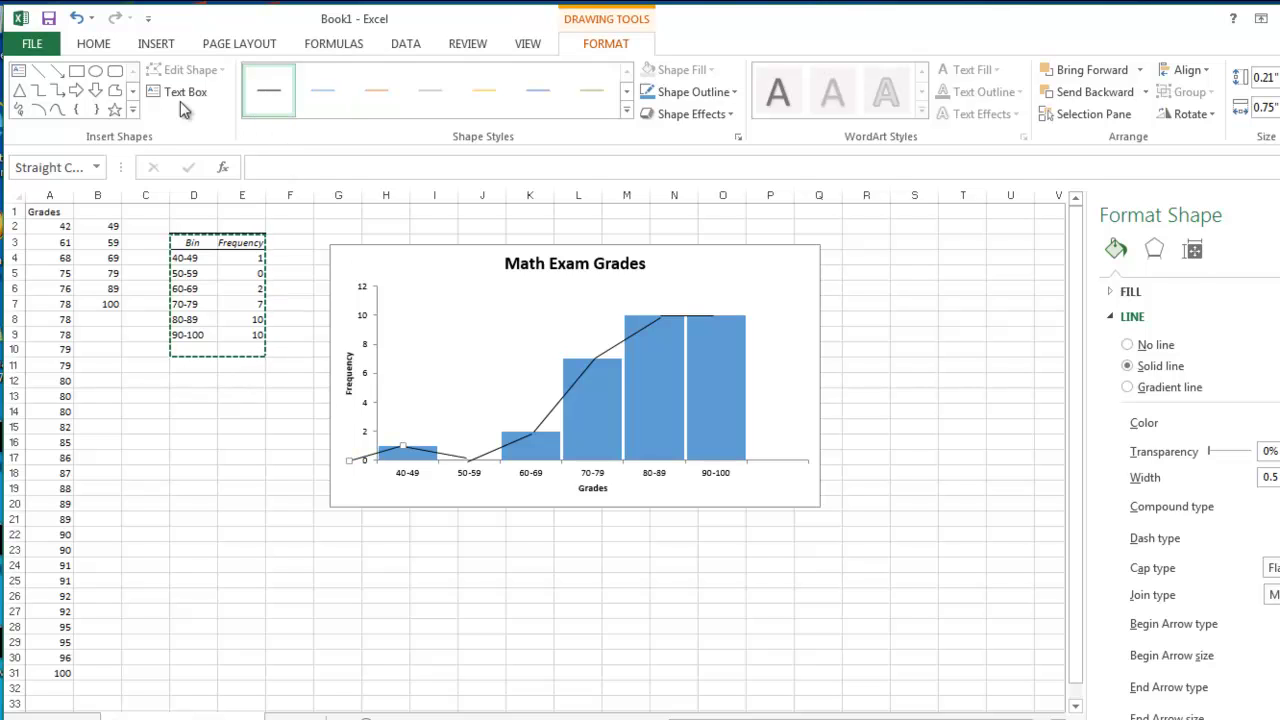
left_click(37, 71)
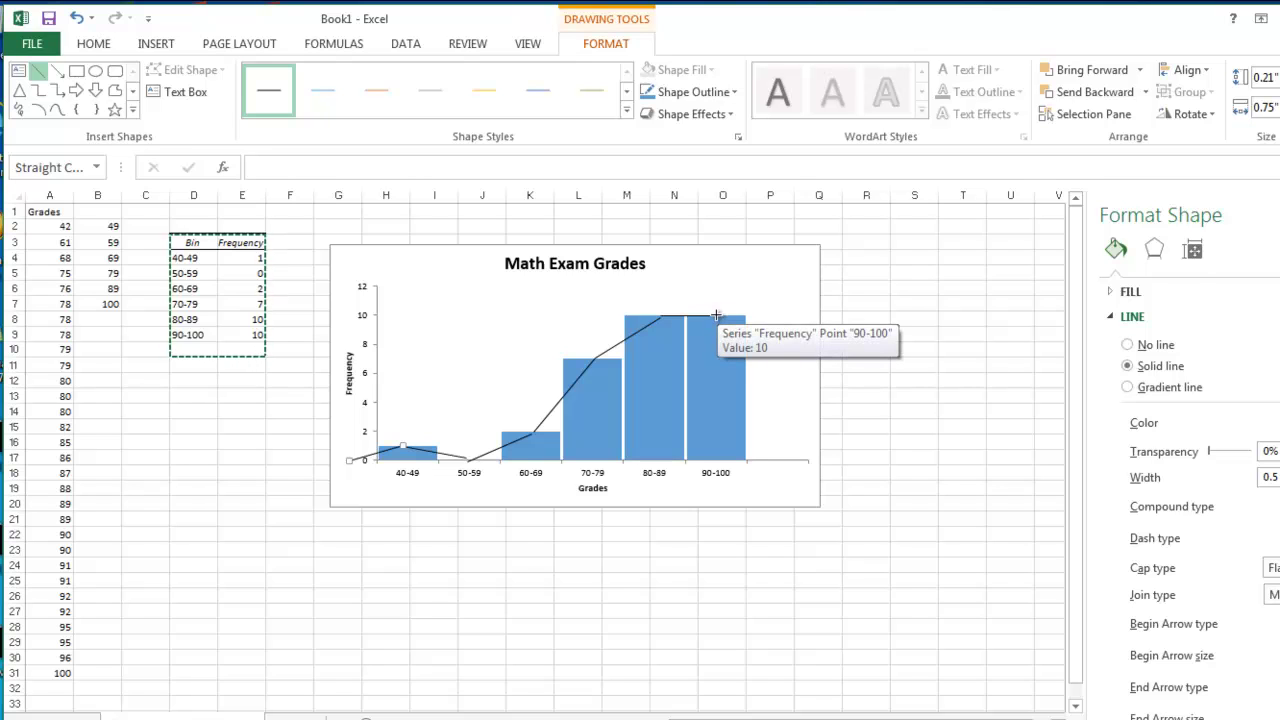
mouse_move(716, 316)
left_mouse_down()
mouse_move(748, 357)
mouse_move(786, 446)
mouse_move(778, 459)
left_mouse_up()
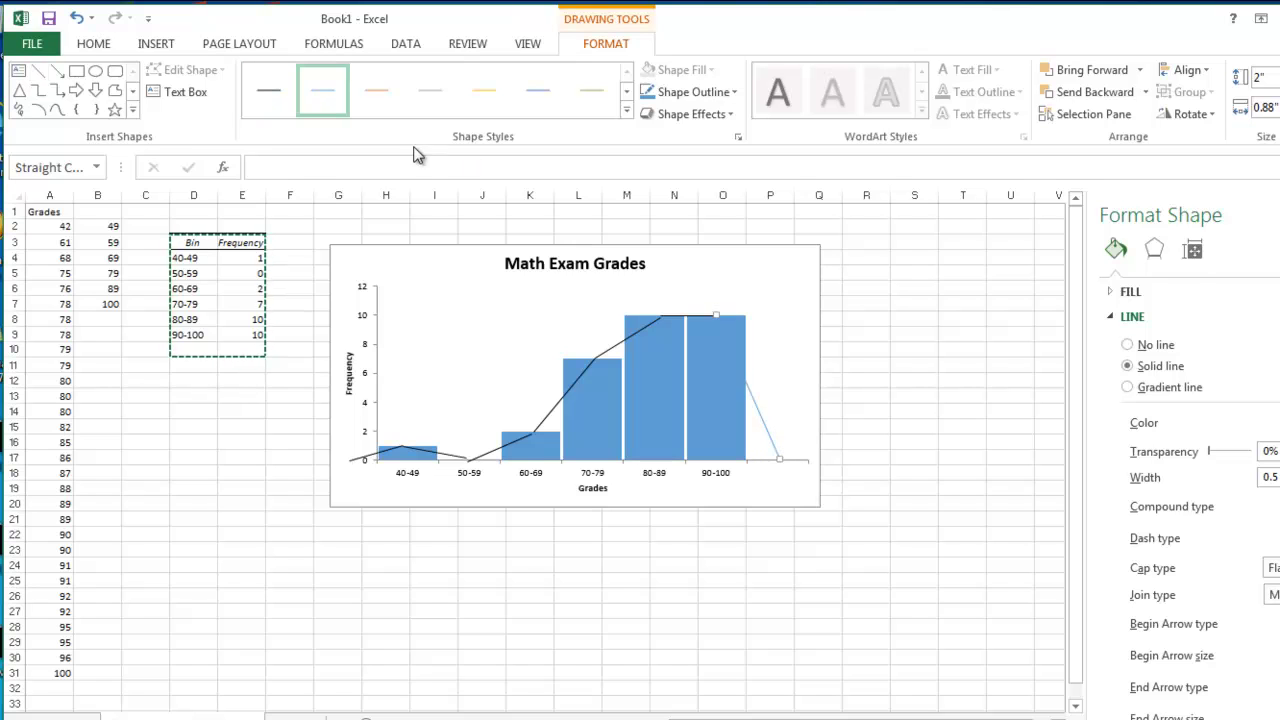
left_click(266, 108)
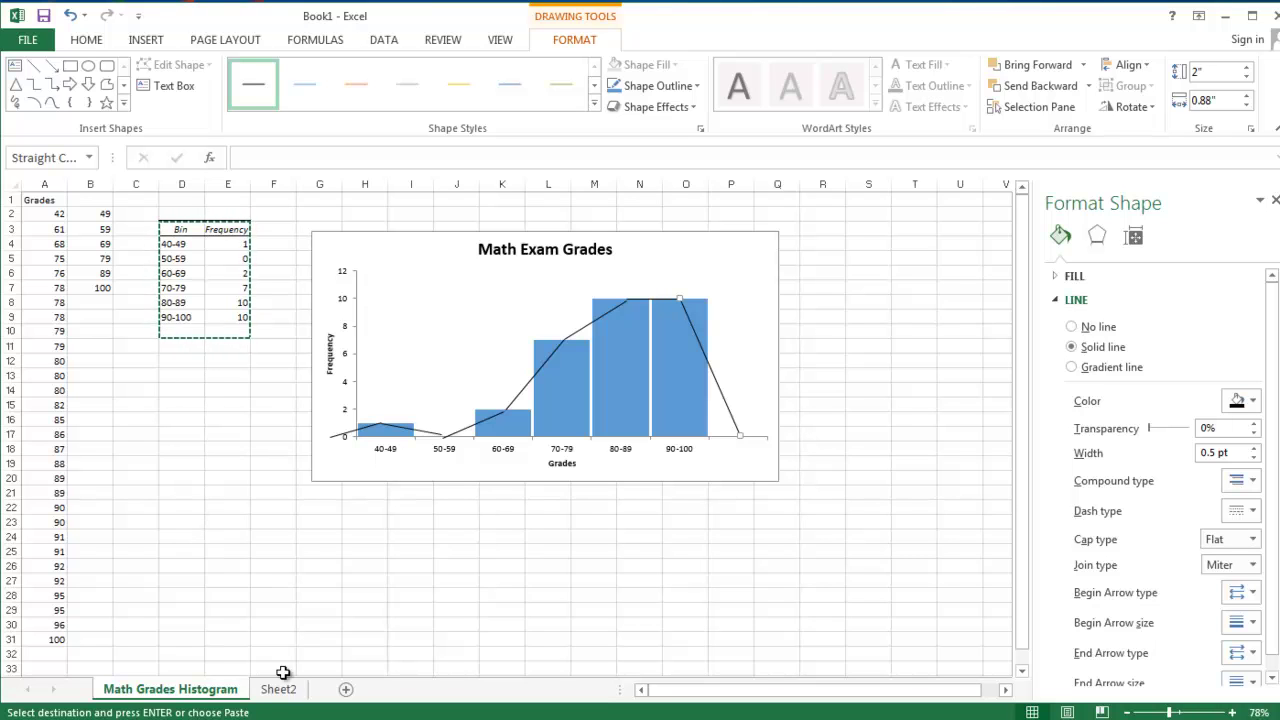
- On Sheet2, replace the six bin ranges in A2:A7 with the midpoints 45, 55, 65, 75, 85 and 95
left_click(280, 689)
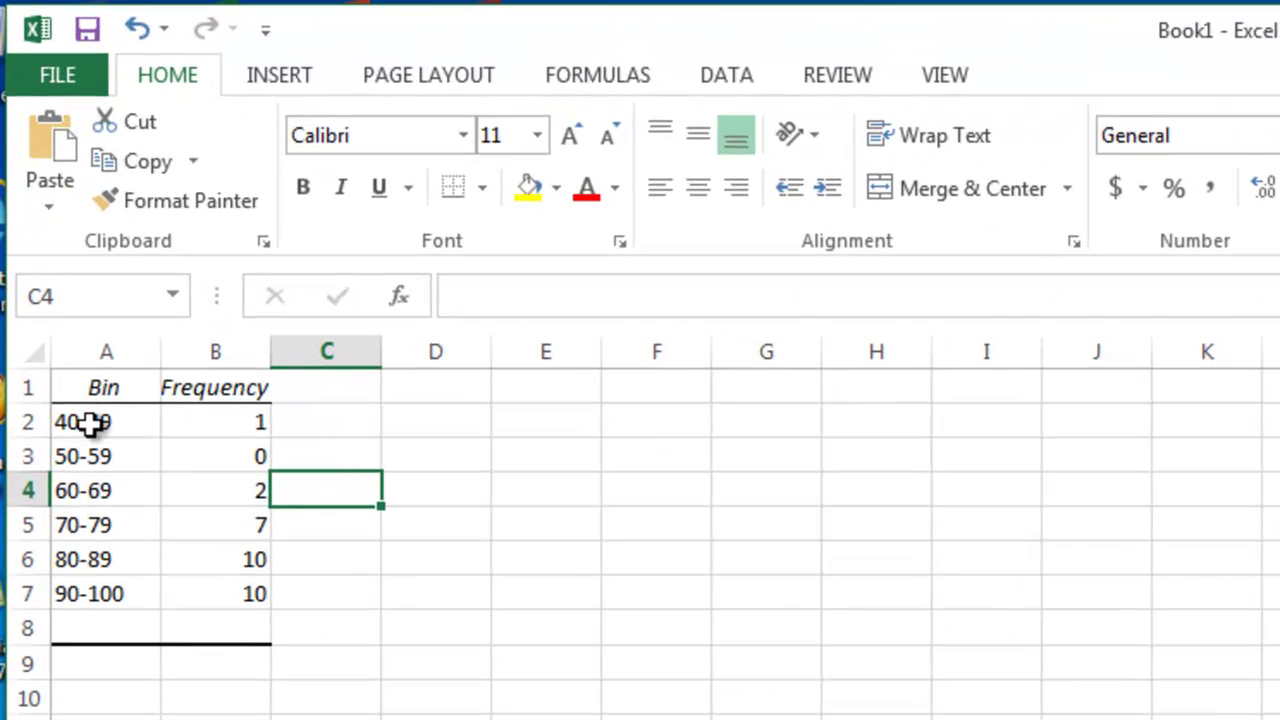
left_click(91, 424)
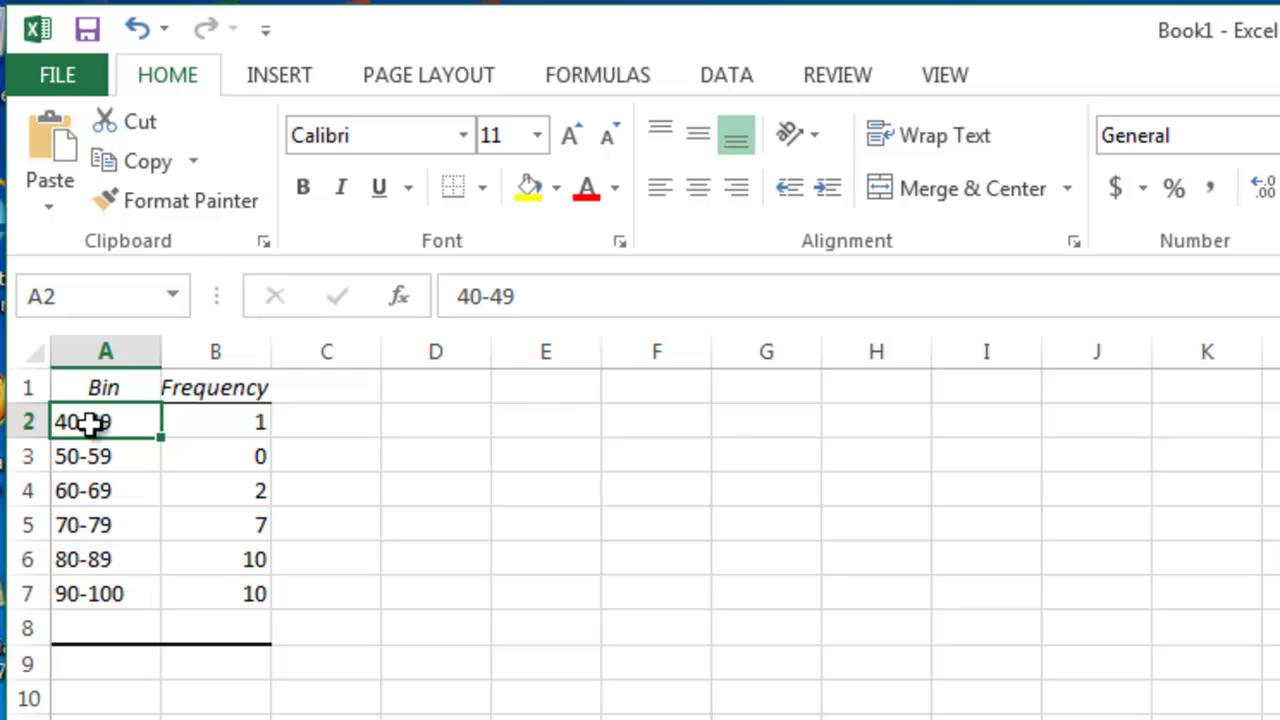
type("45")
key("Return")
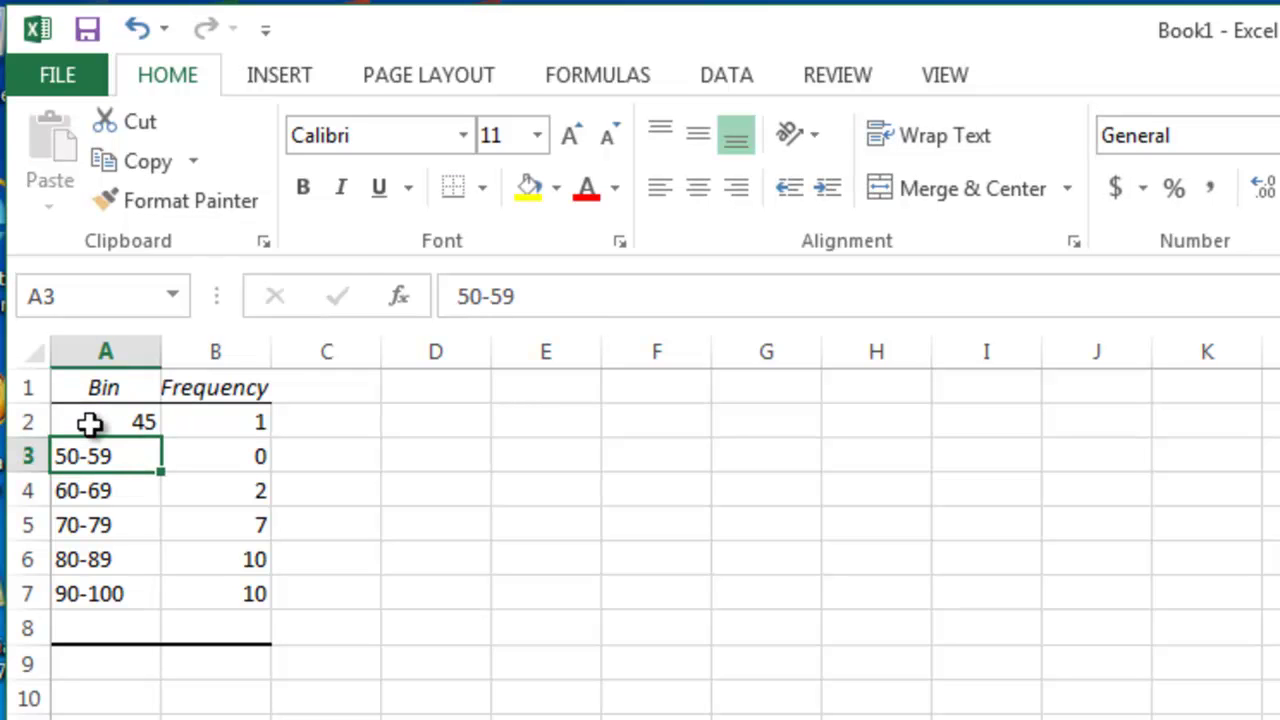
type("55")
key("Return")
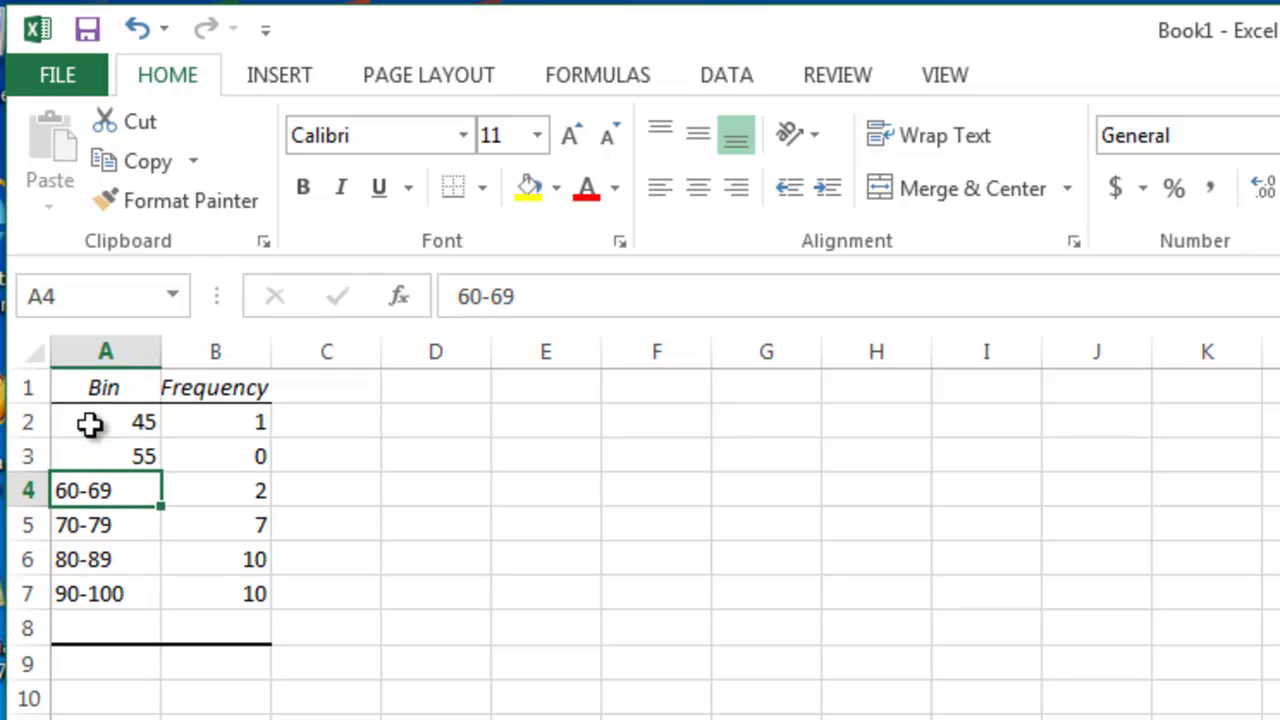
type("65")
key("Return")
type("75")
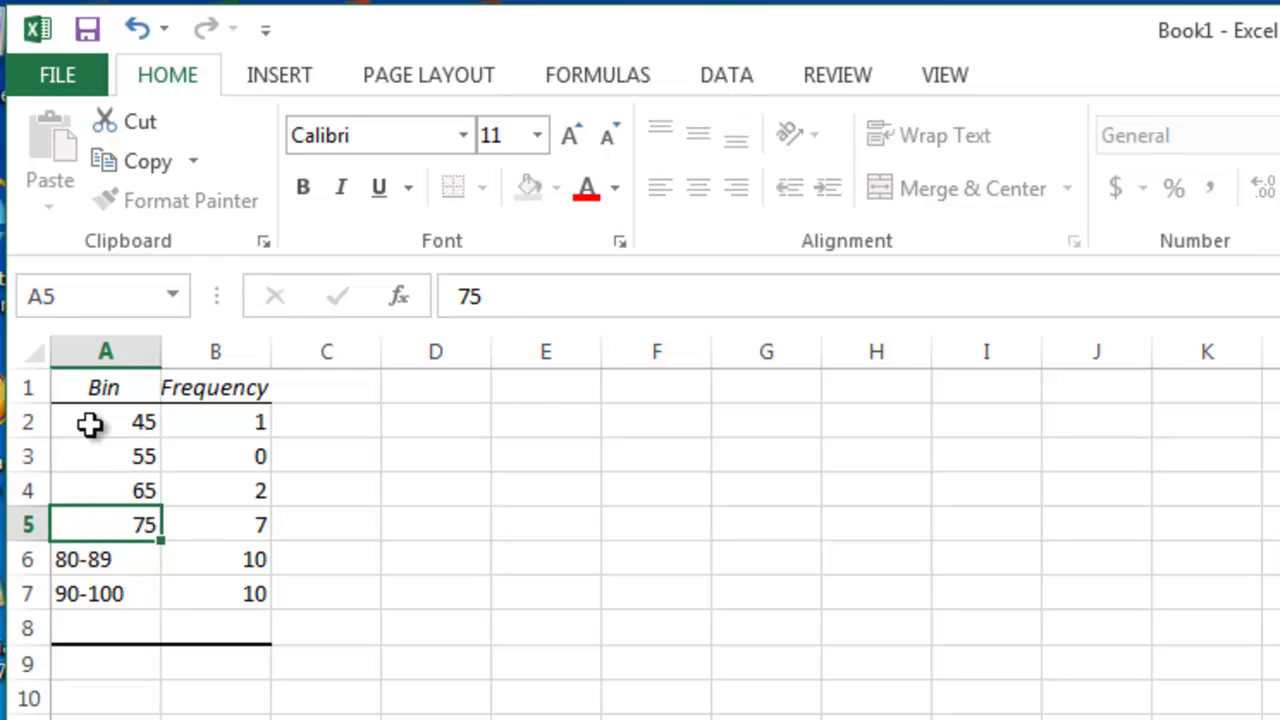
key("Return")
type("85")
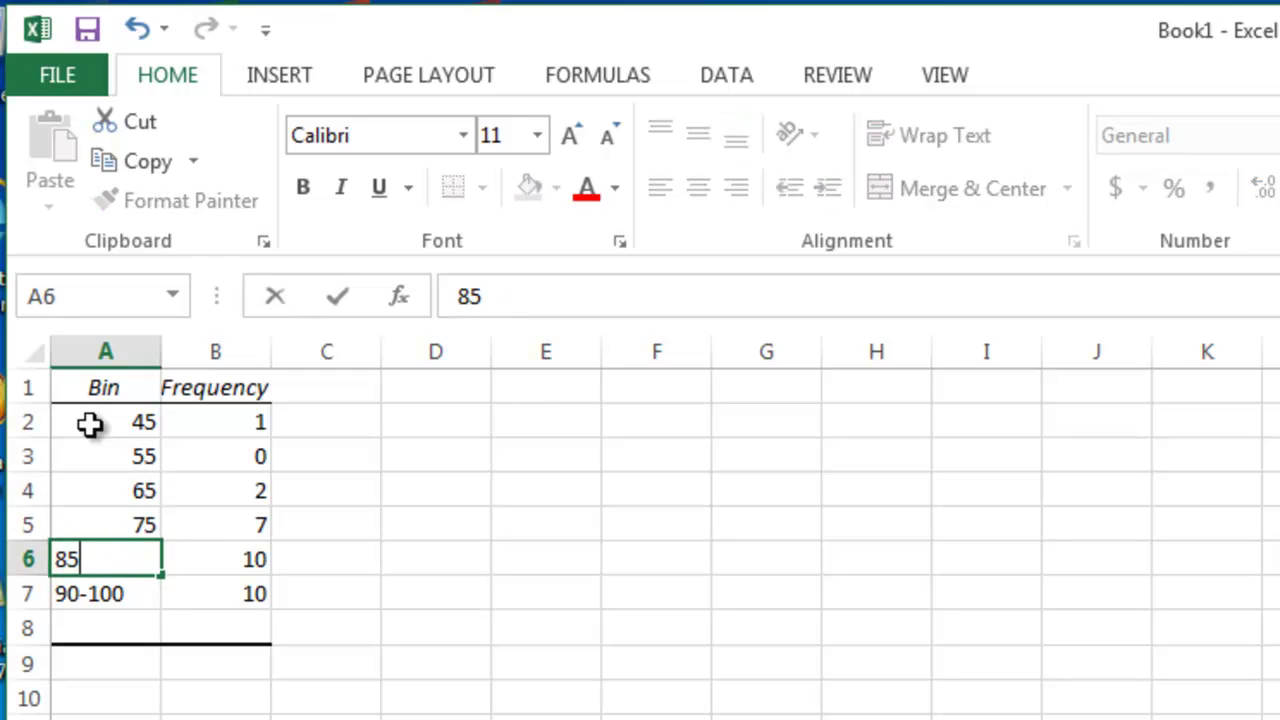
key("Return")
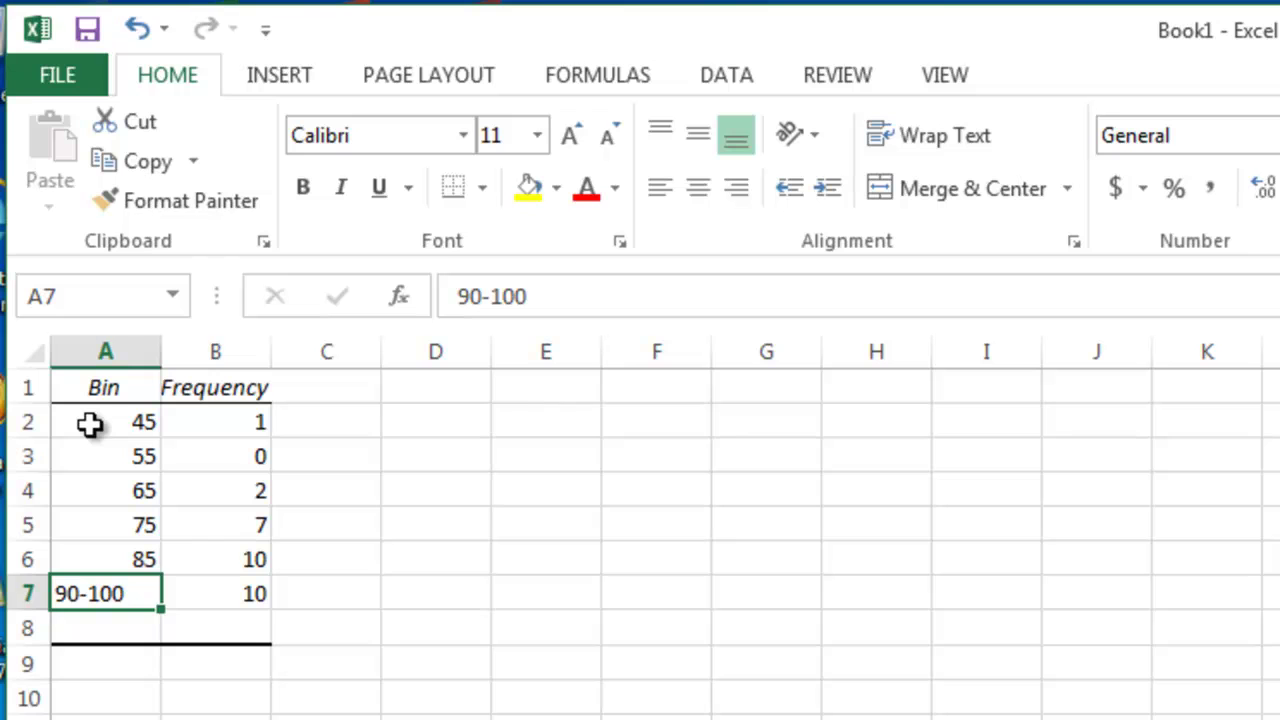
type("95")
key("Return")
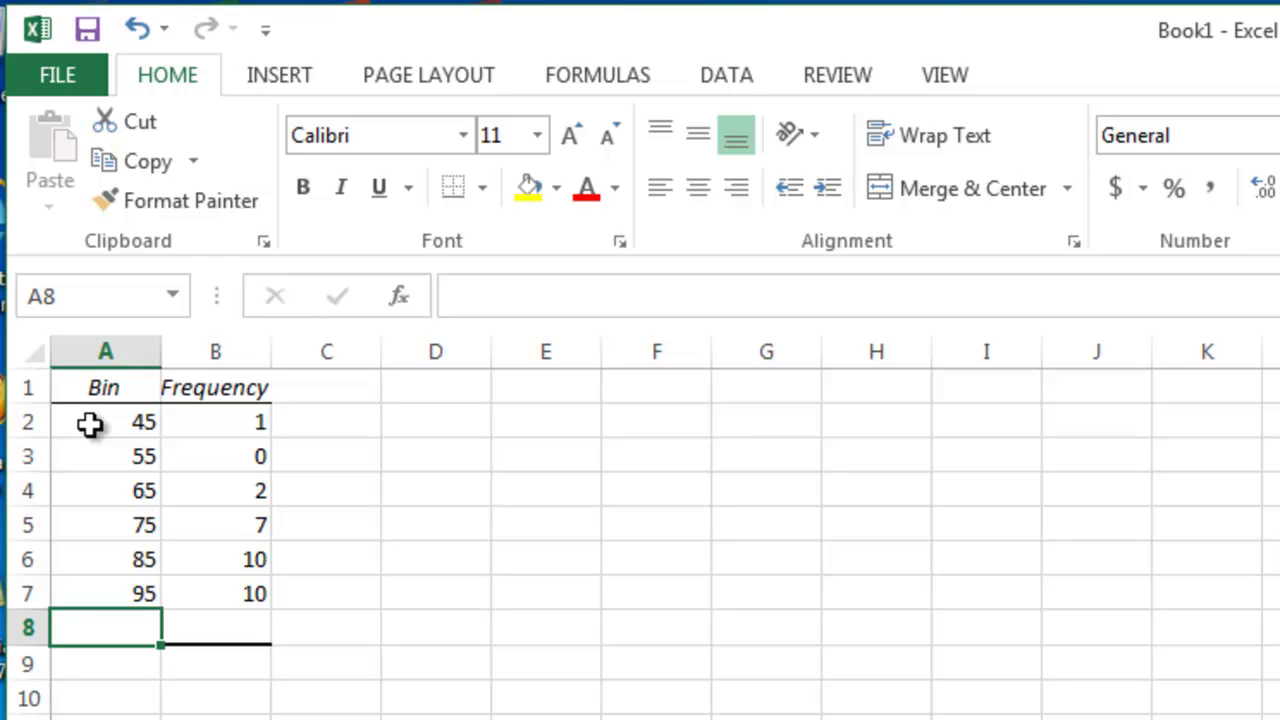
- Add a closing row to the frequency table in row 8 with bin 105 and frequency 0
type("105")
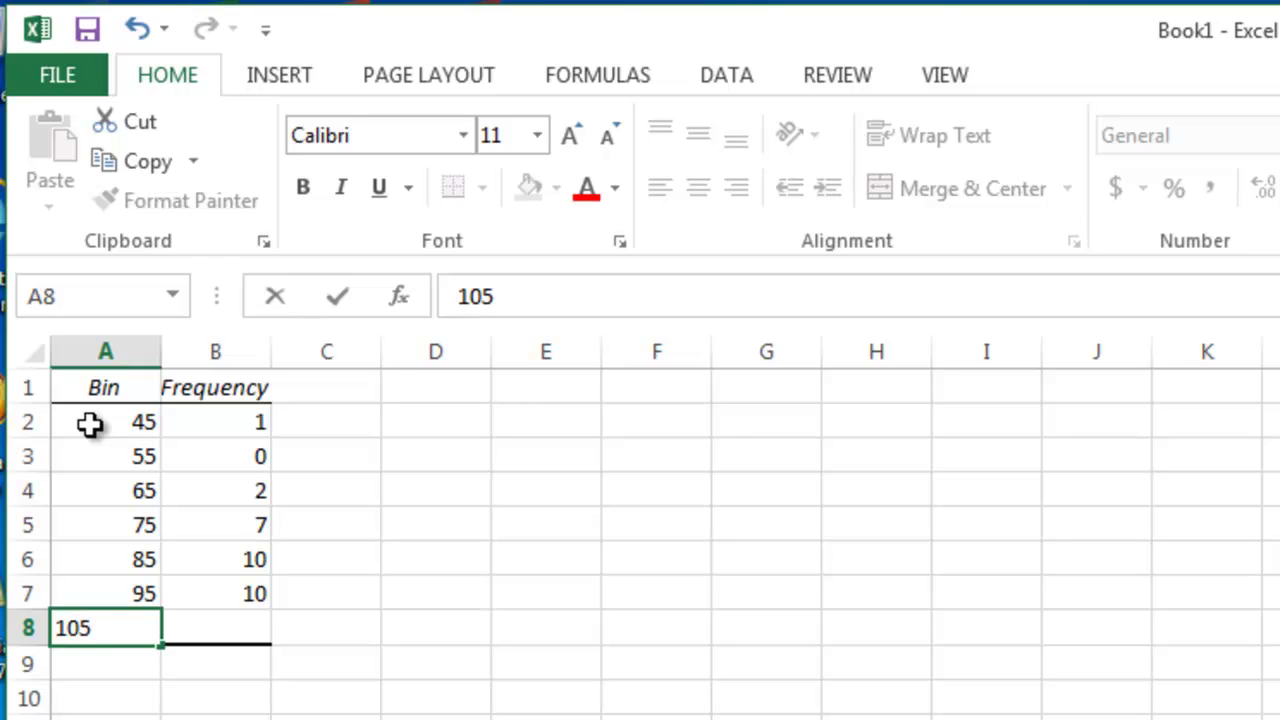
key("Tab")
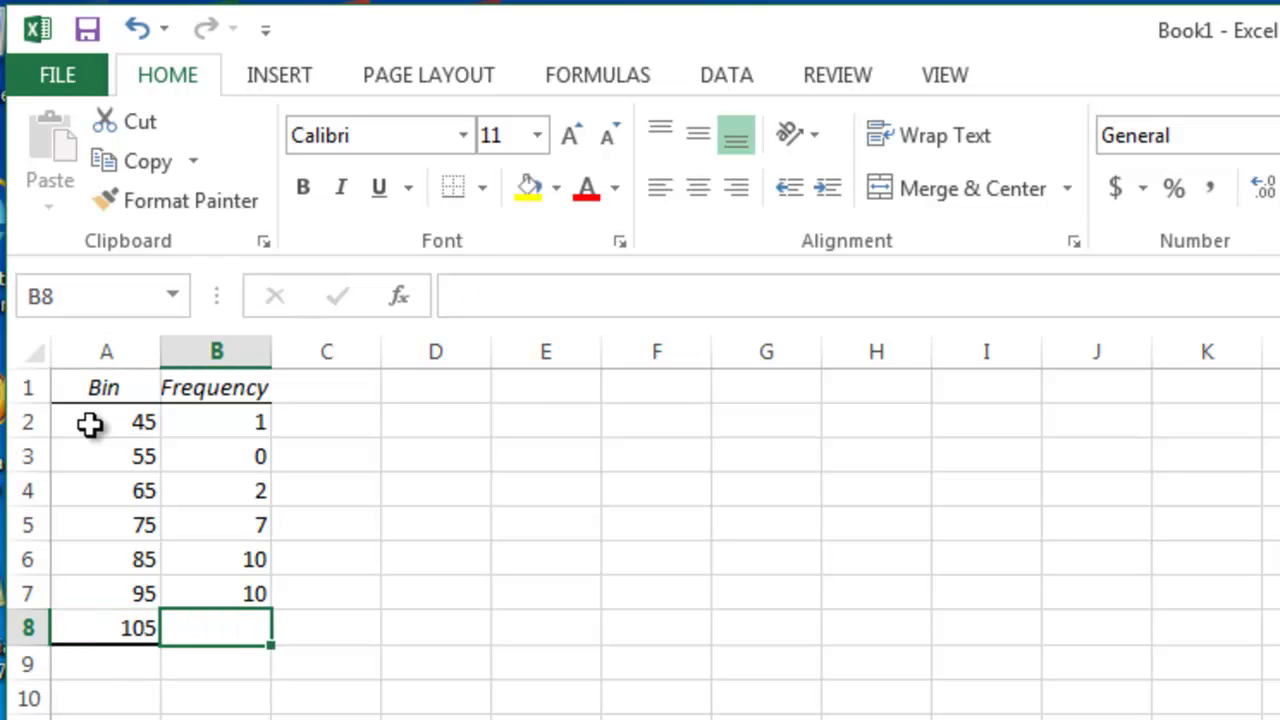
type("0")
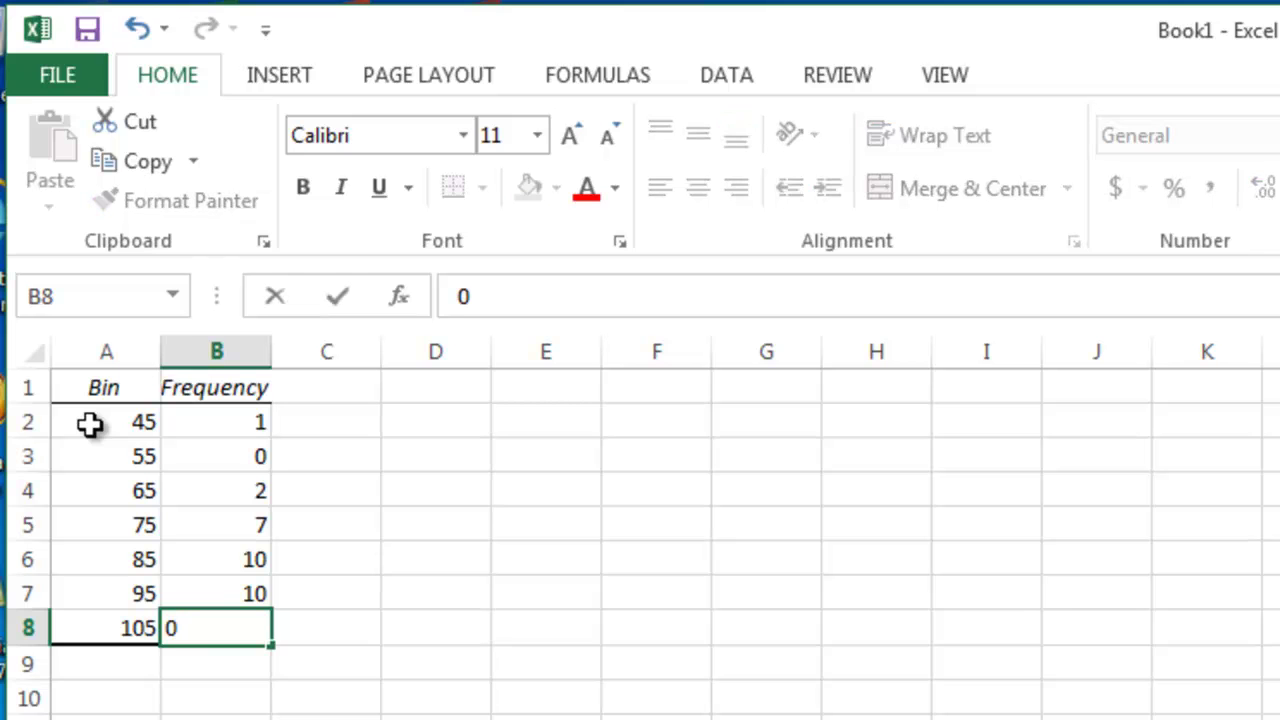
key("Return")
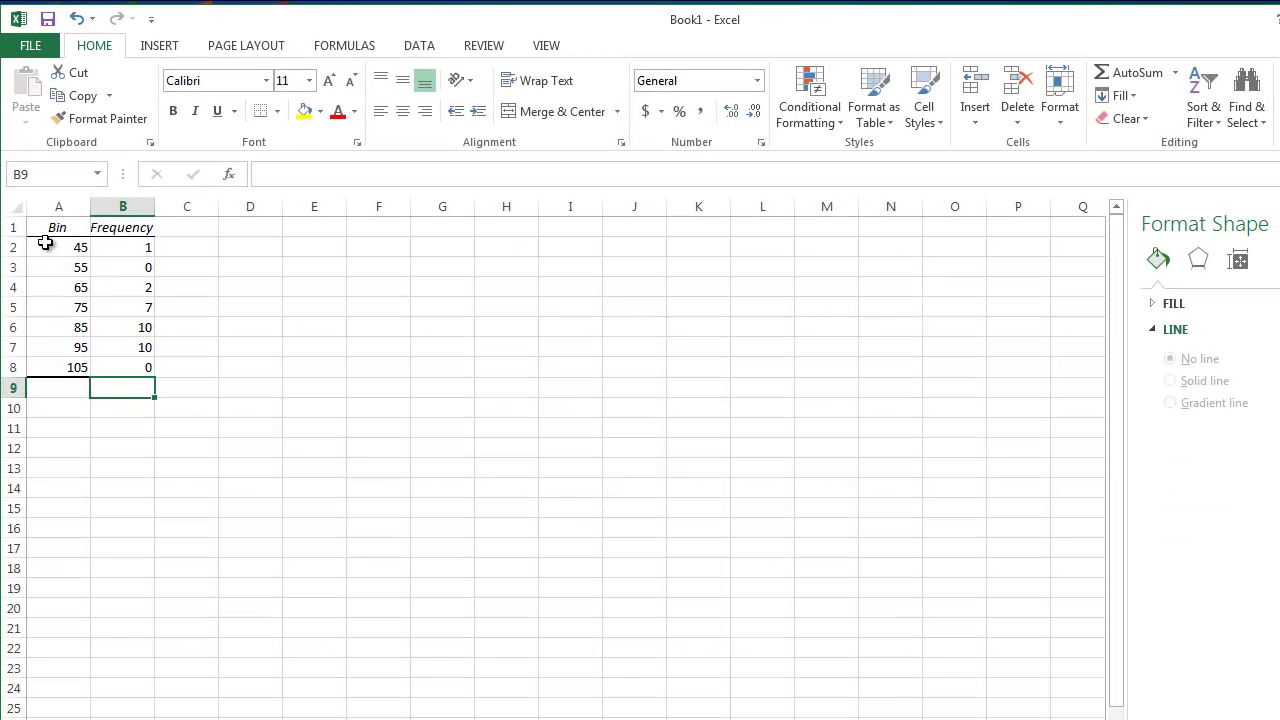
- Insert a sheet row above the 45 bin and fill it with bin 35 and frequency 0
left_click(80, 386)
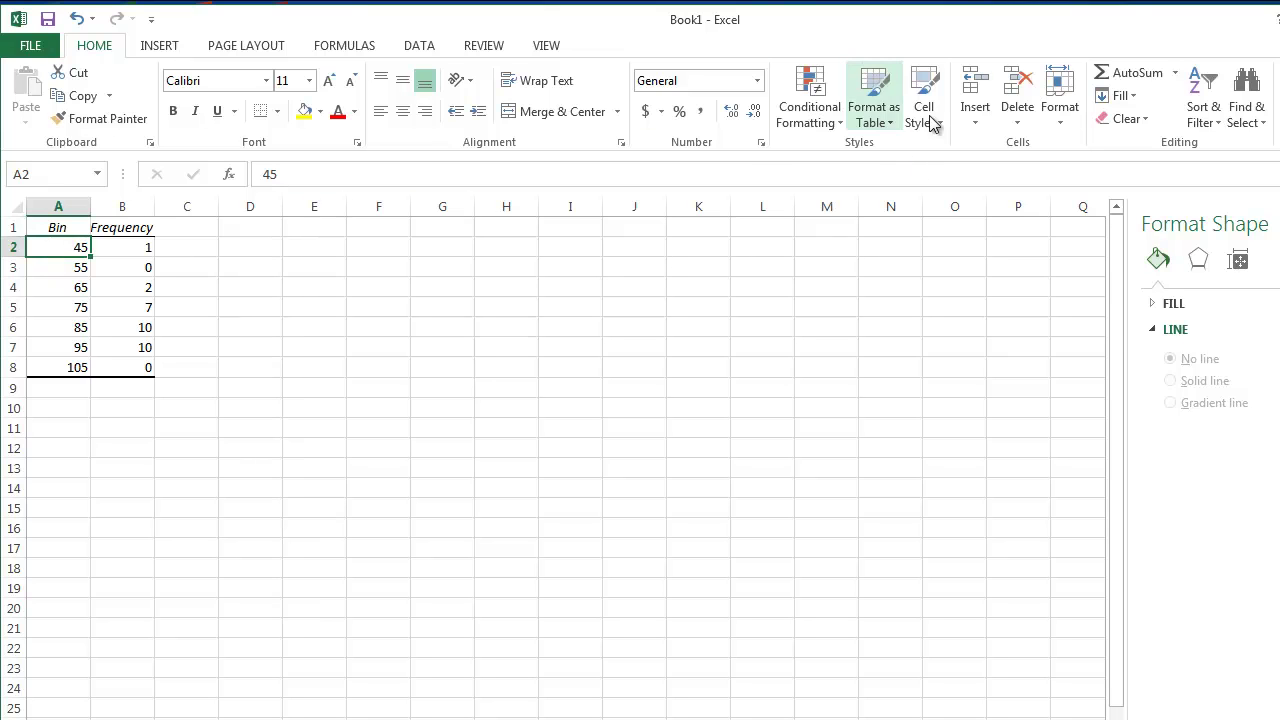
left_click(970, 125)
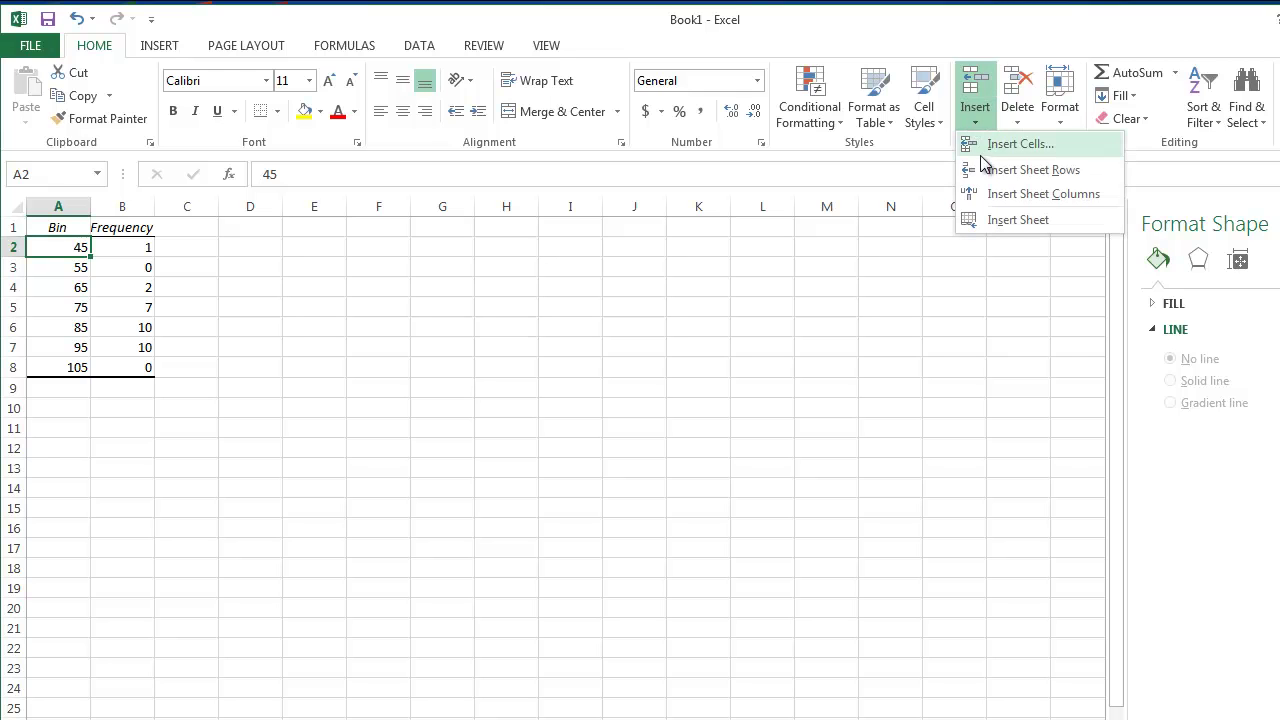
left_click(1030, 170)
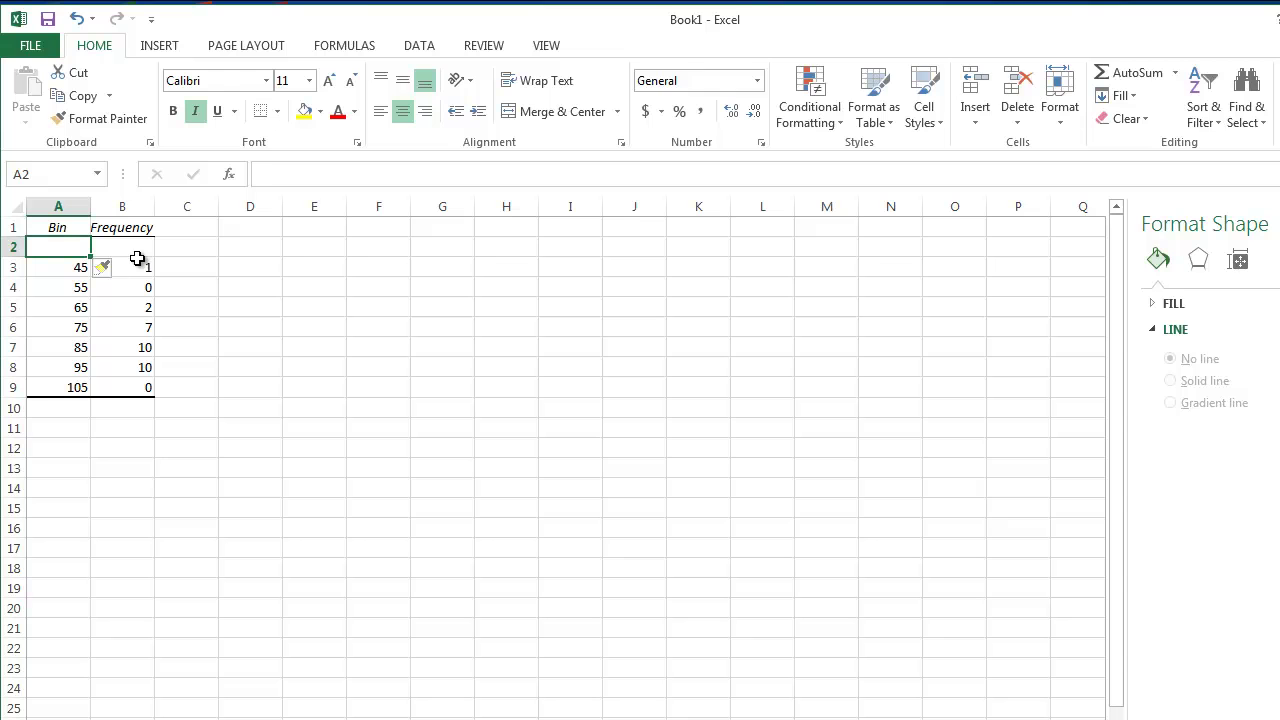
type("35")
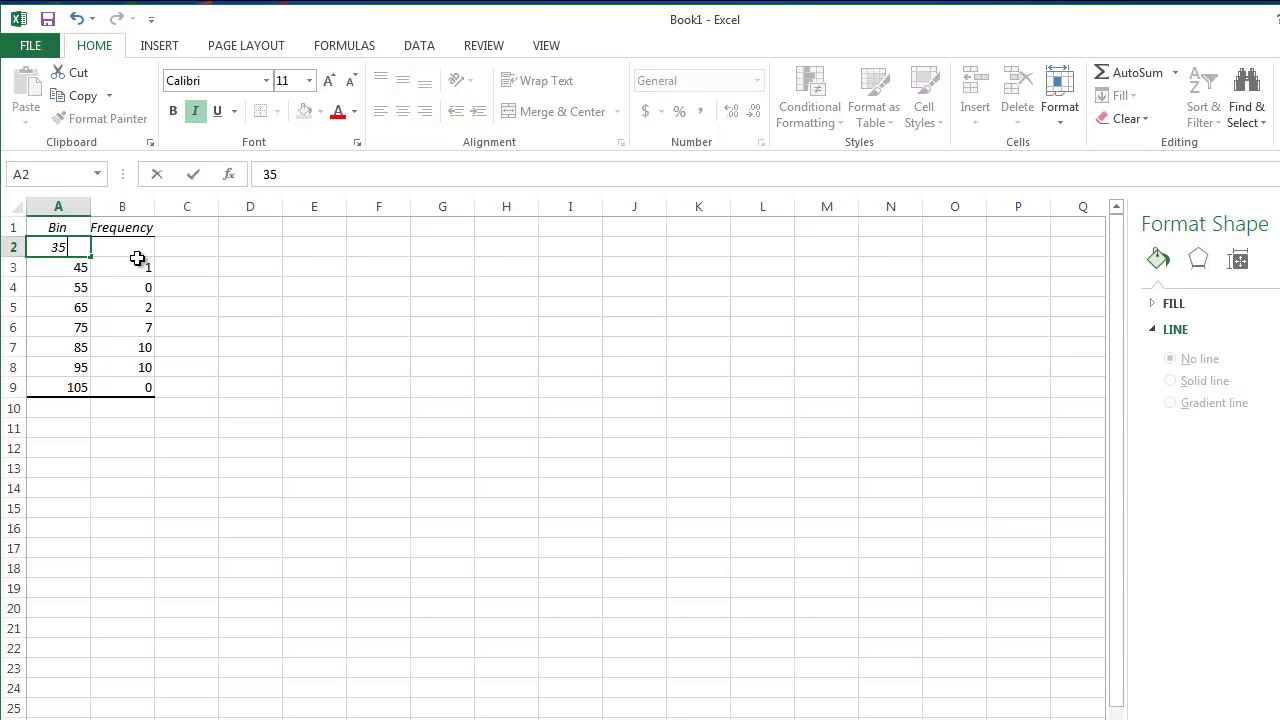
left_click(137, 256)
type("0")
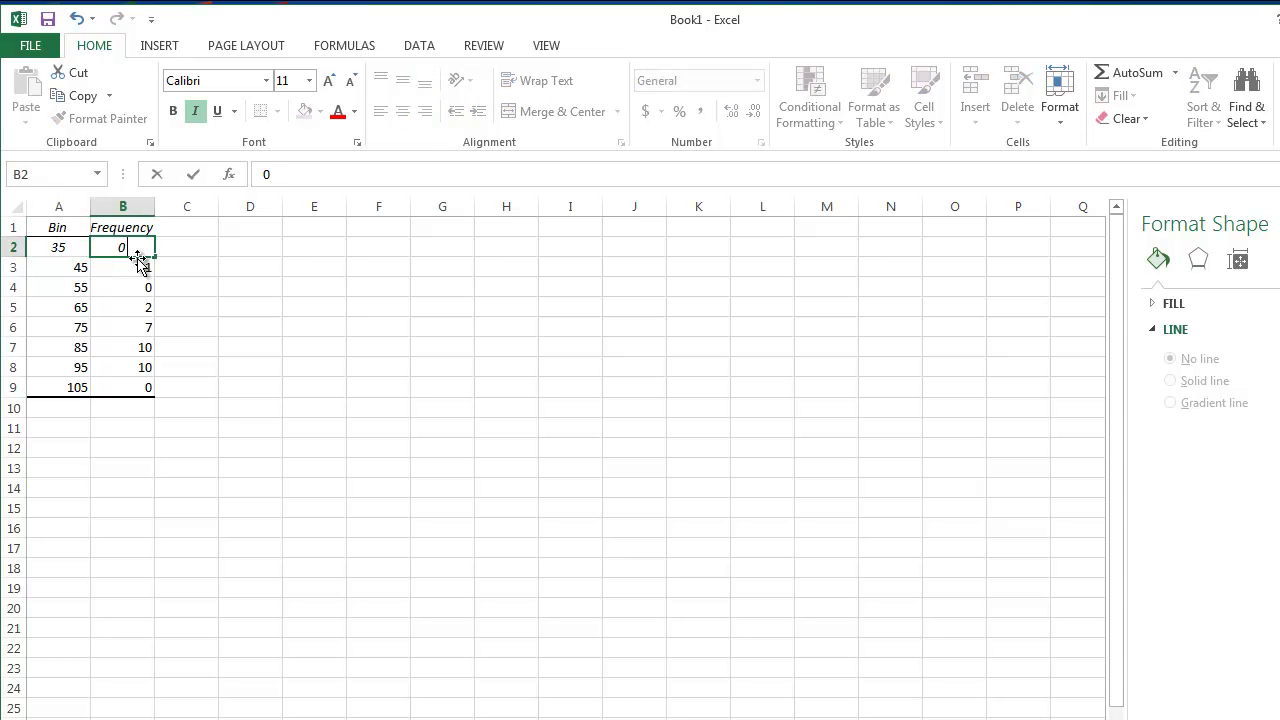
key("Return")
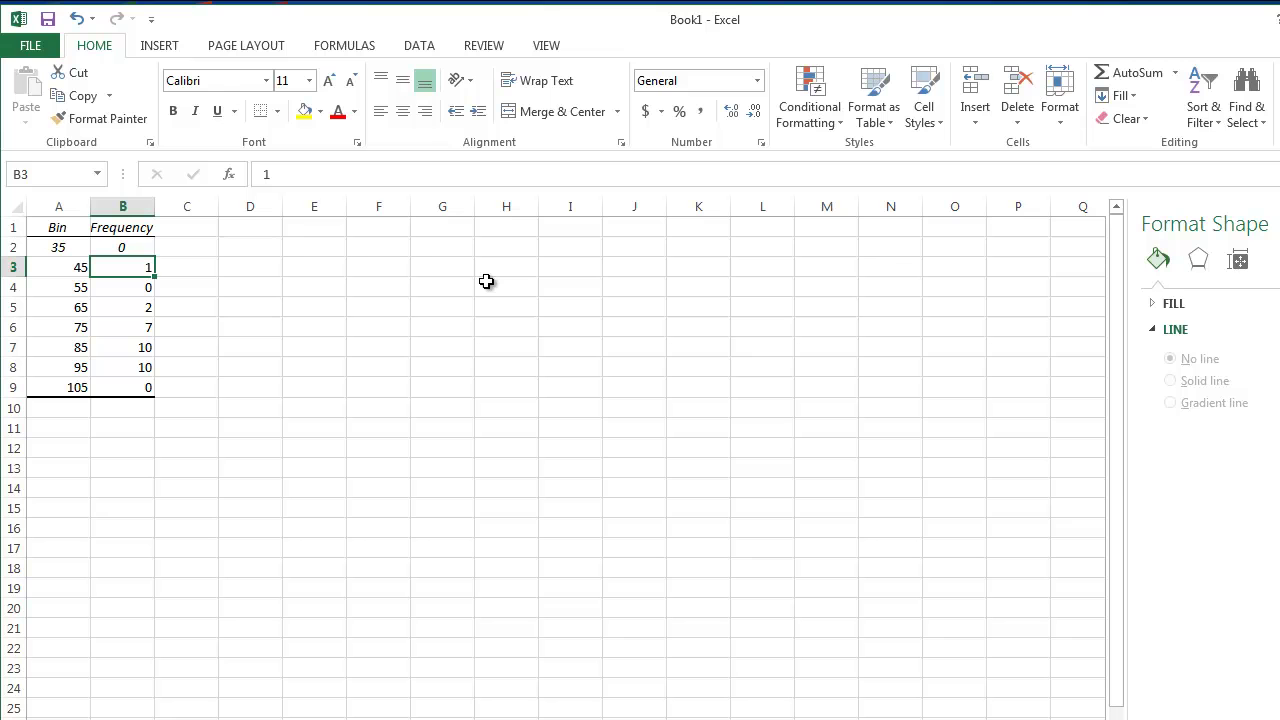
- Insert a scatter chart with straight lines and markers from the bin and frequency table
left_click(152, 50)
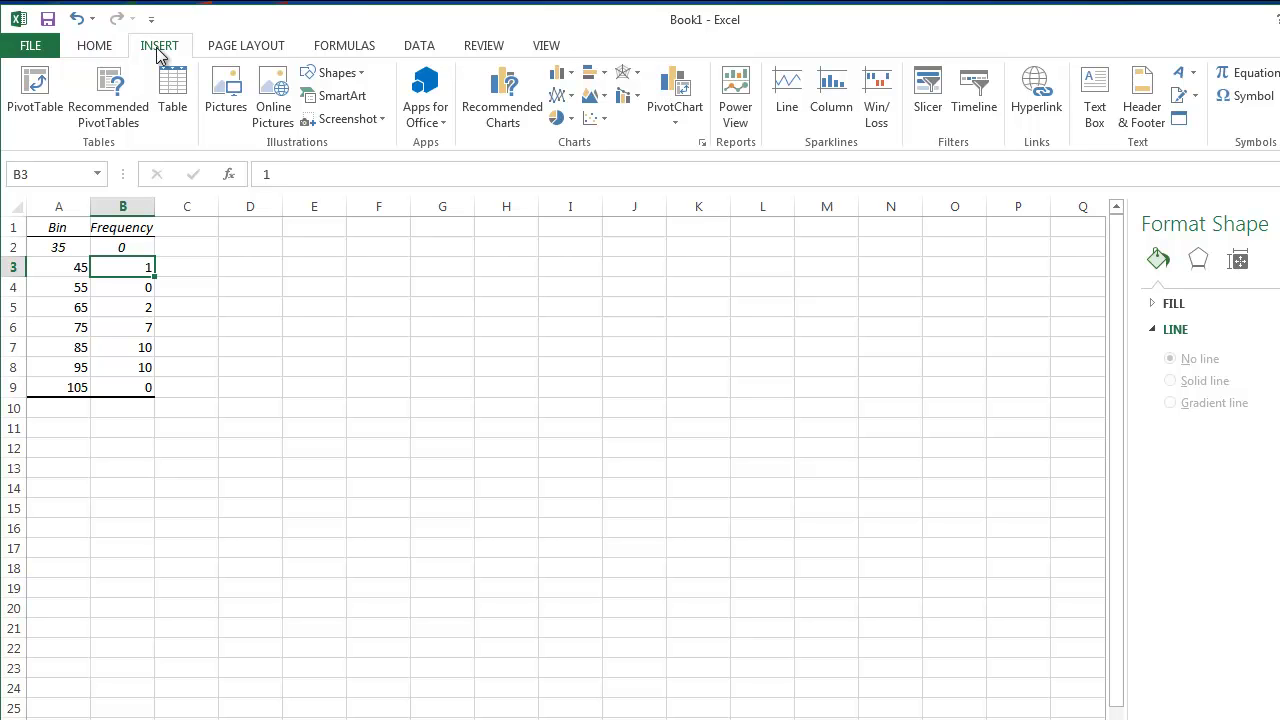
left_click(597, 120)
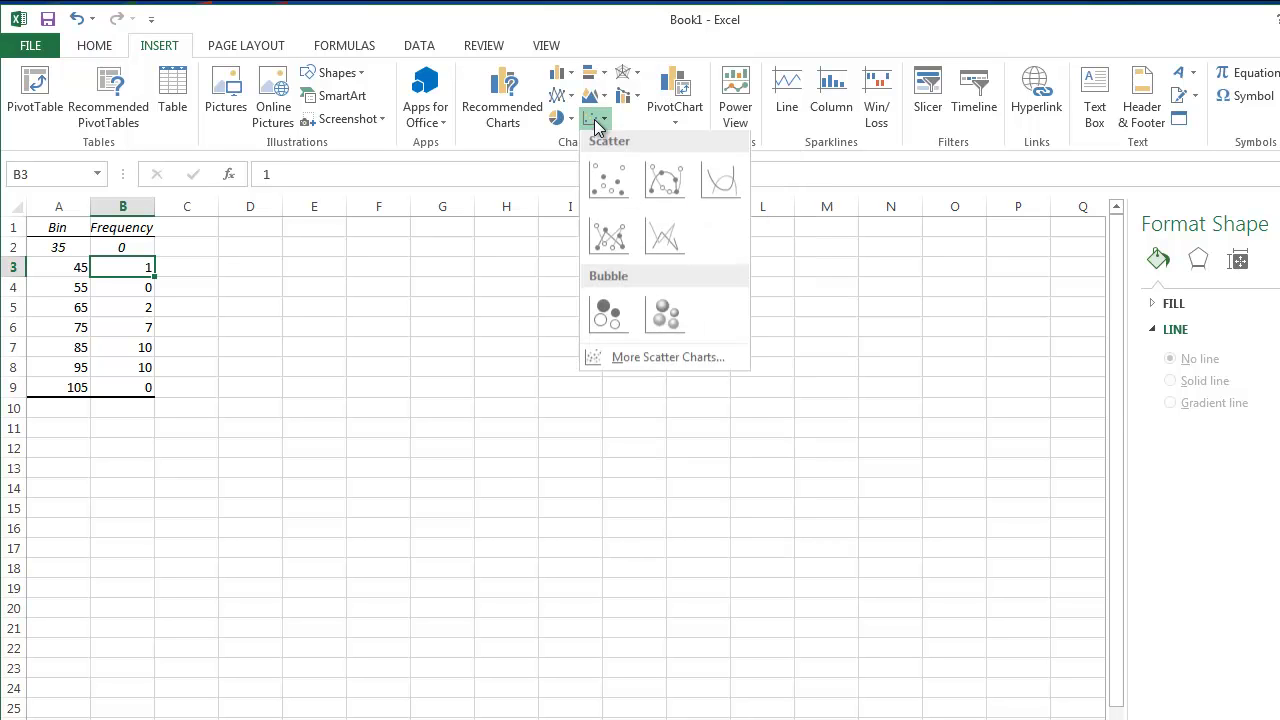
left_click(606, 229)
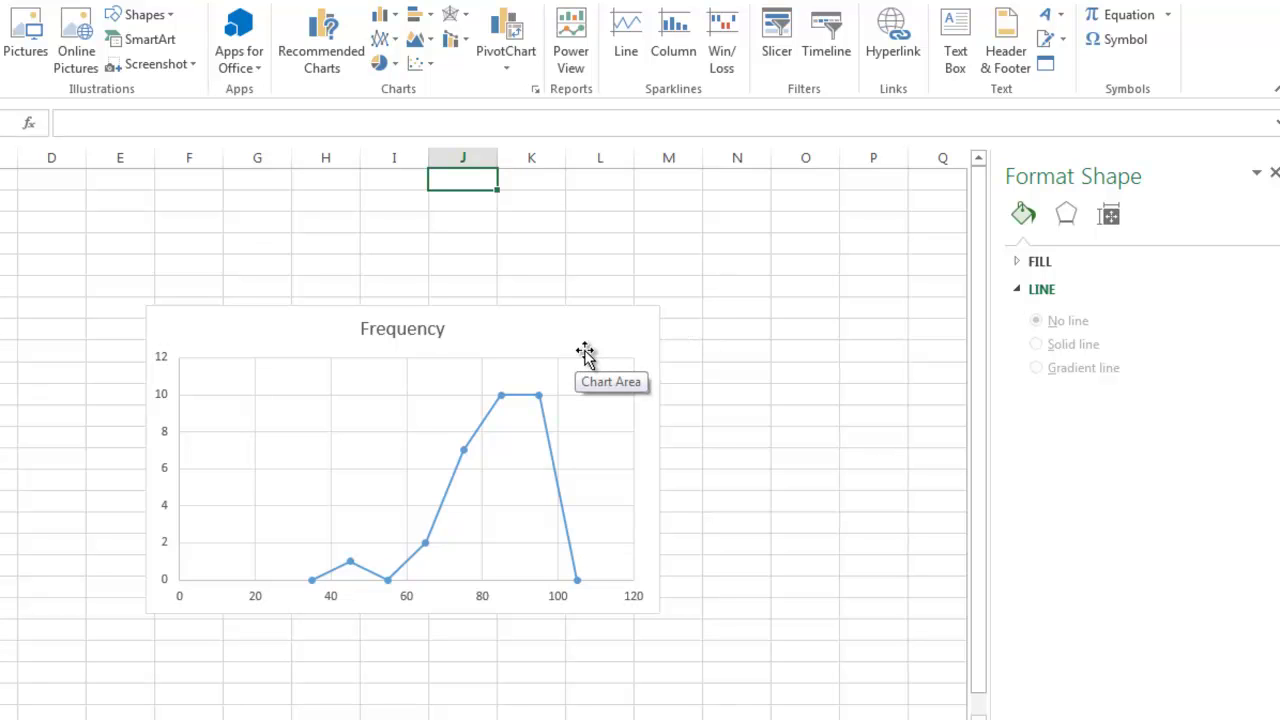
- Add axis titles to both axes of the Frequency scatter chart
left_click(590, 414)
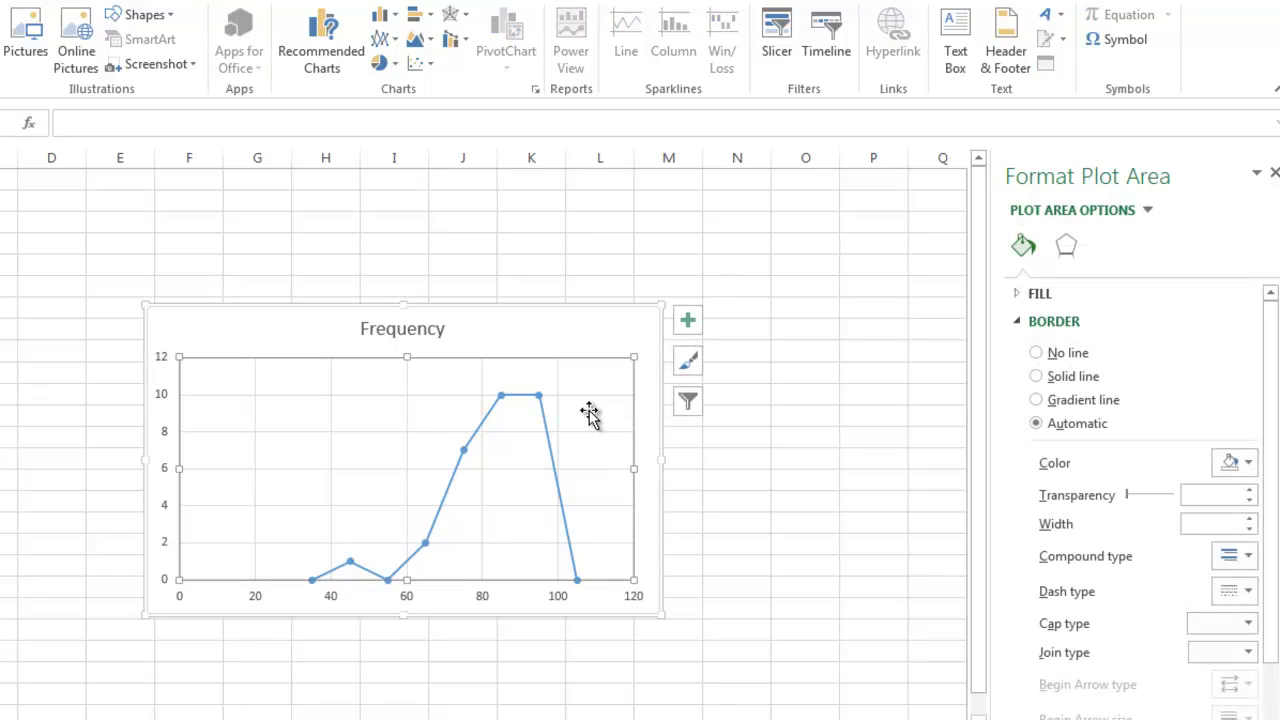
left_click(688, 324)
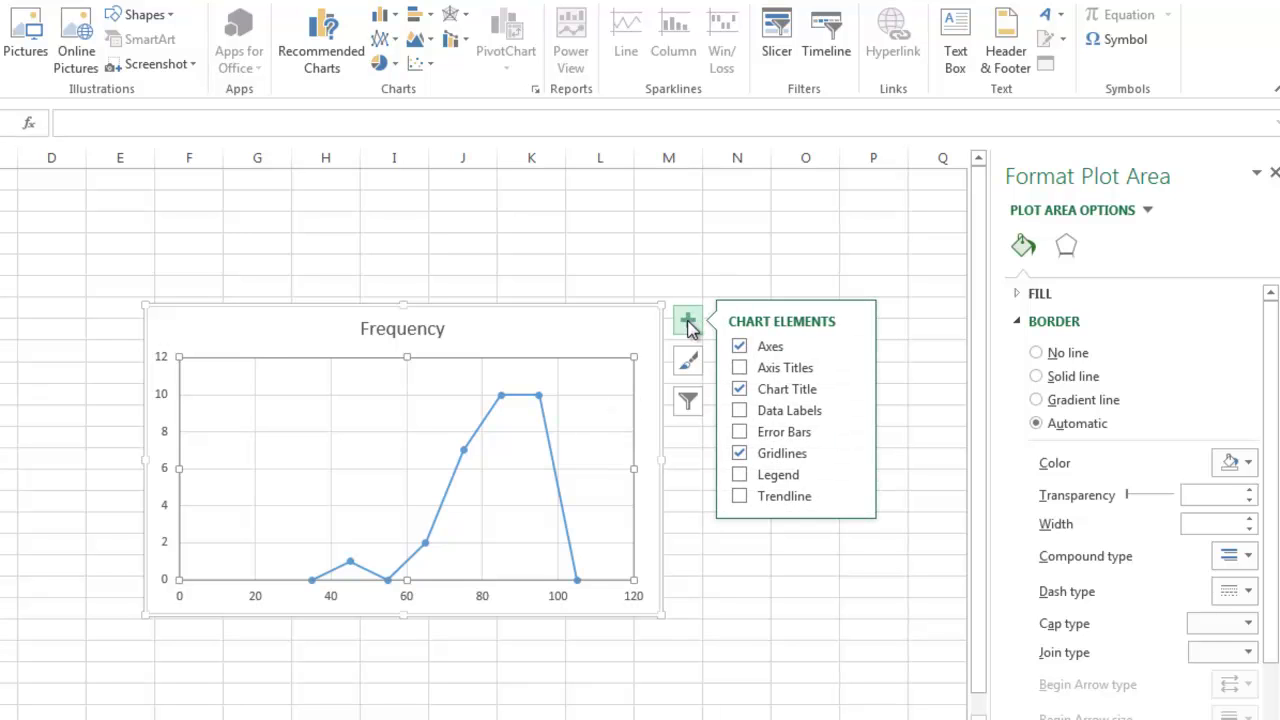
left_click(739, 369)
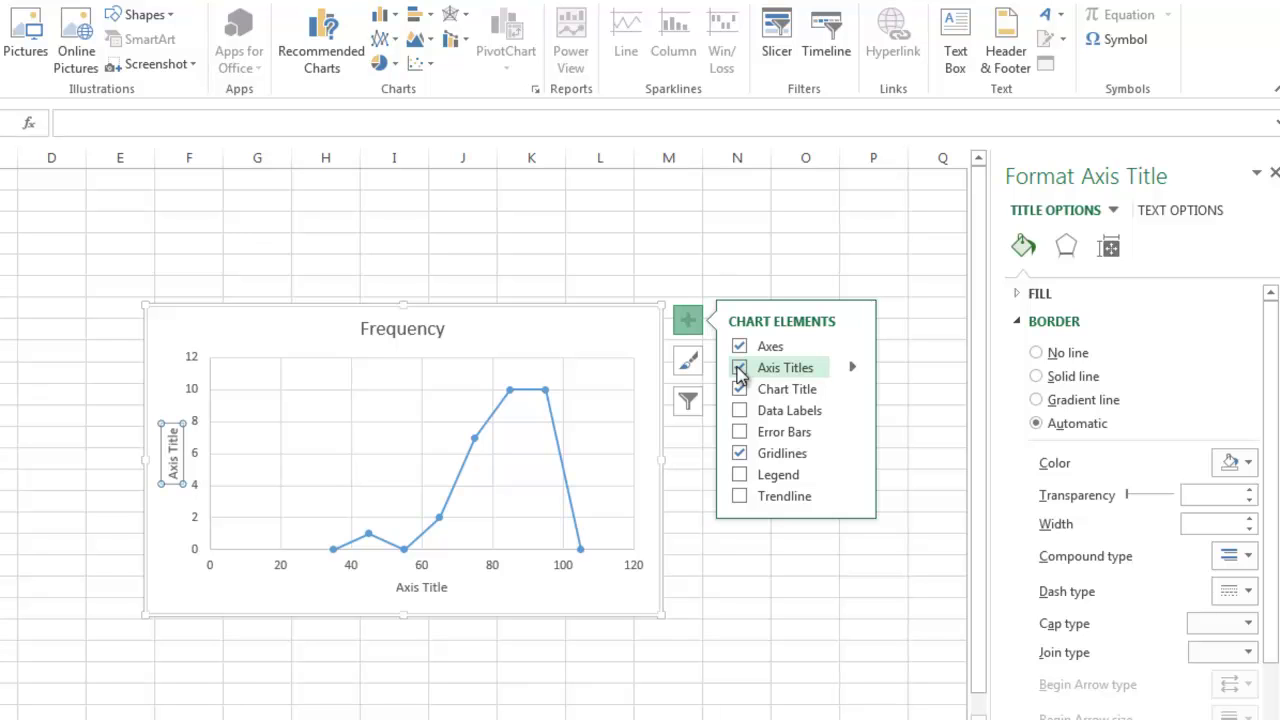
- Try the chart without gridlines, and restore its primary major horizontal and vertical gridlines
left_click(775, 455)
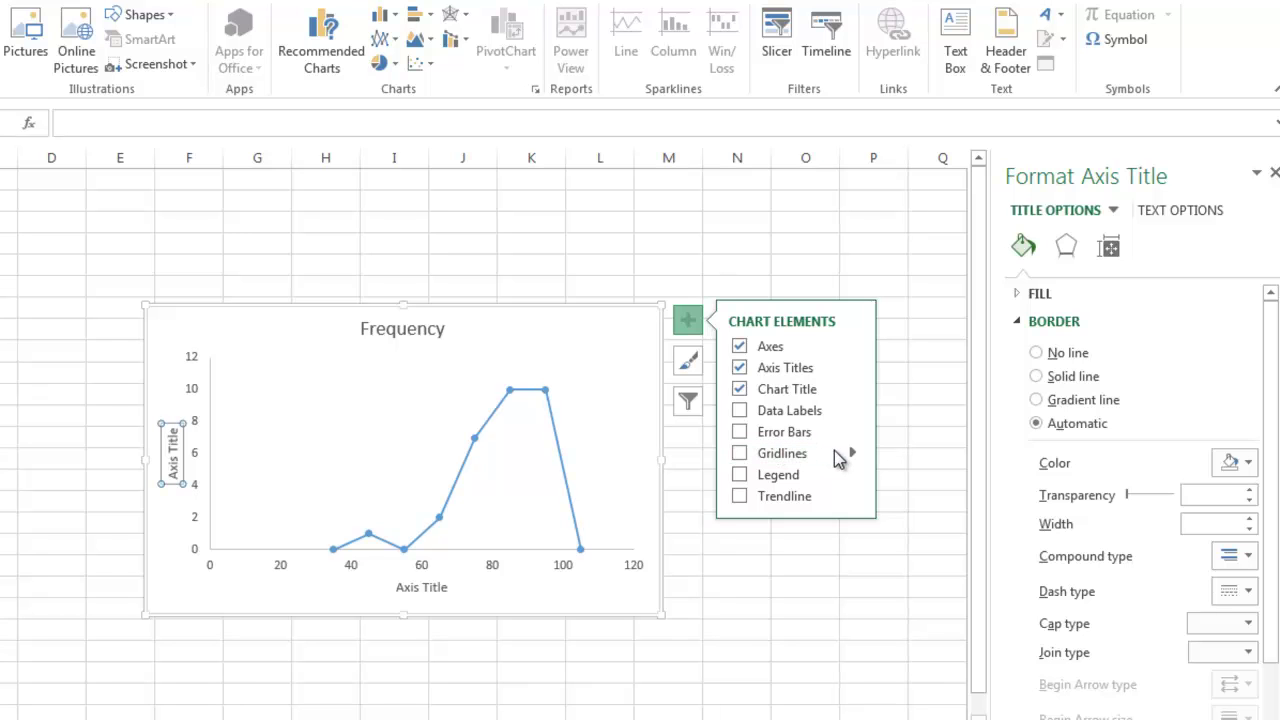
mouse_move(835, 451)
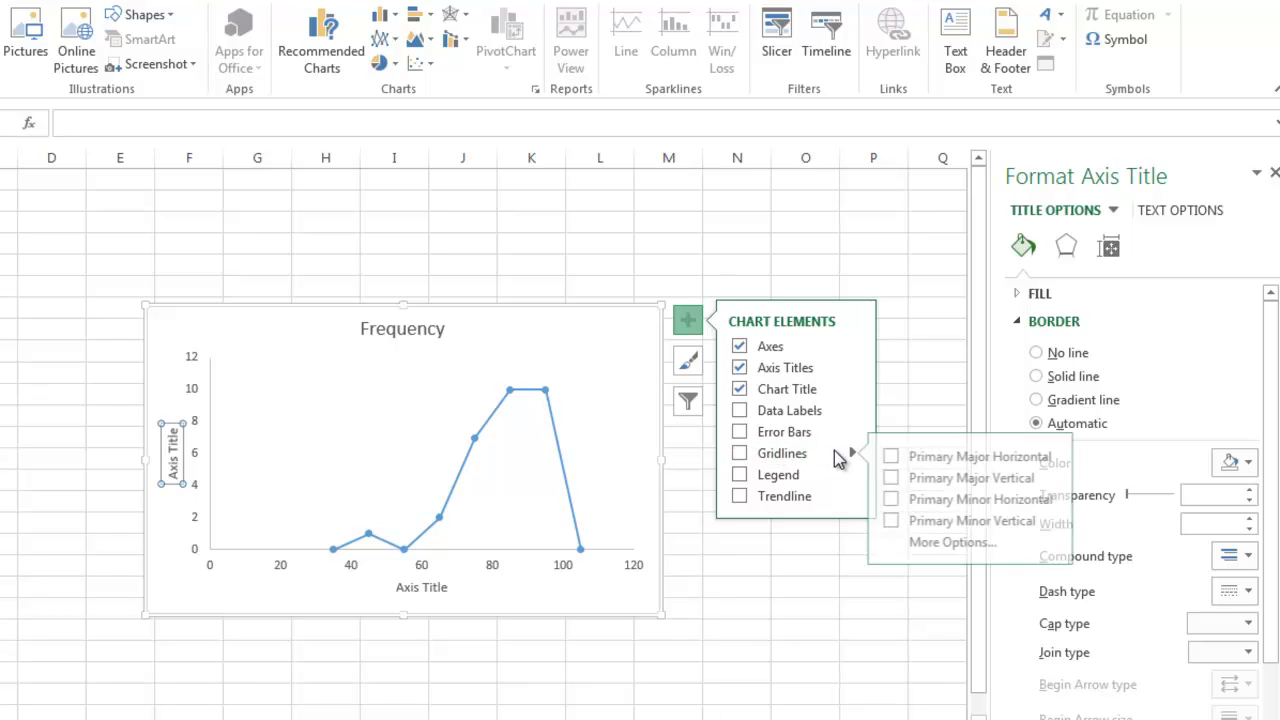
left_click(895, 458)
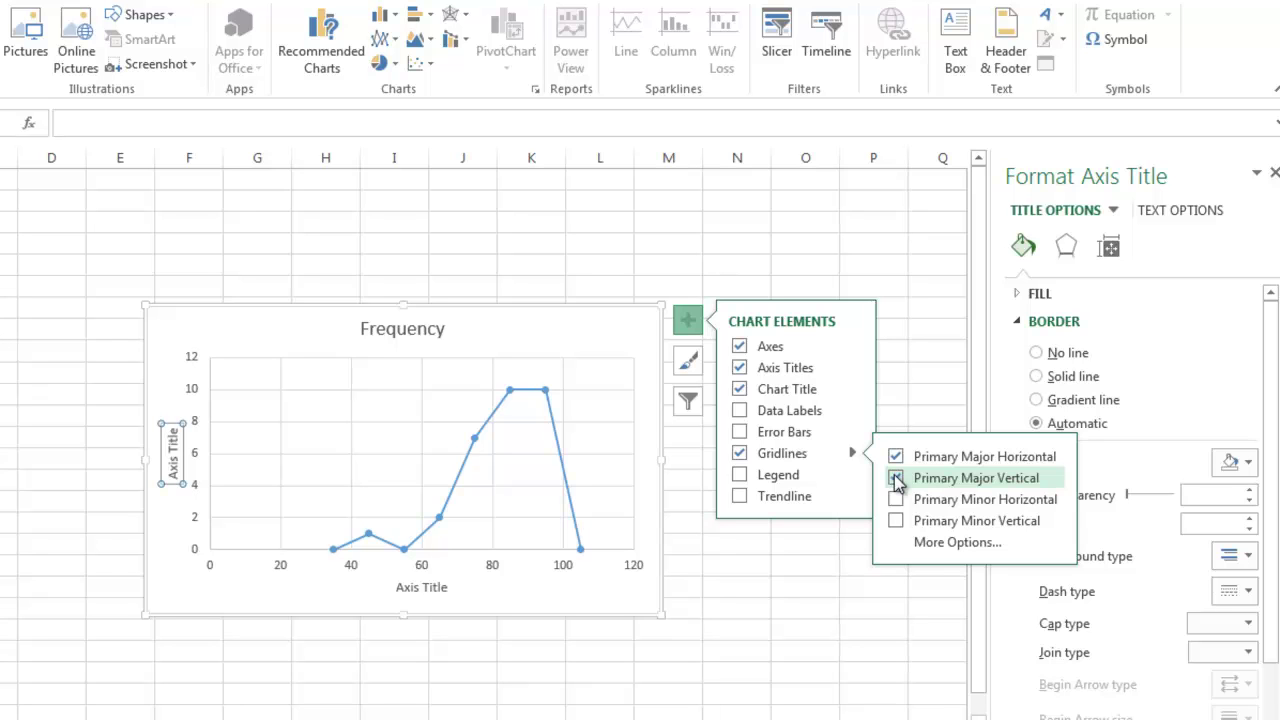
left_click(923, 538)
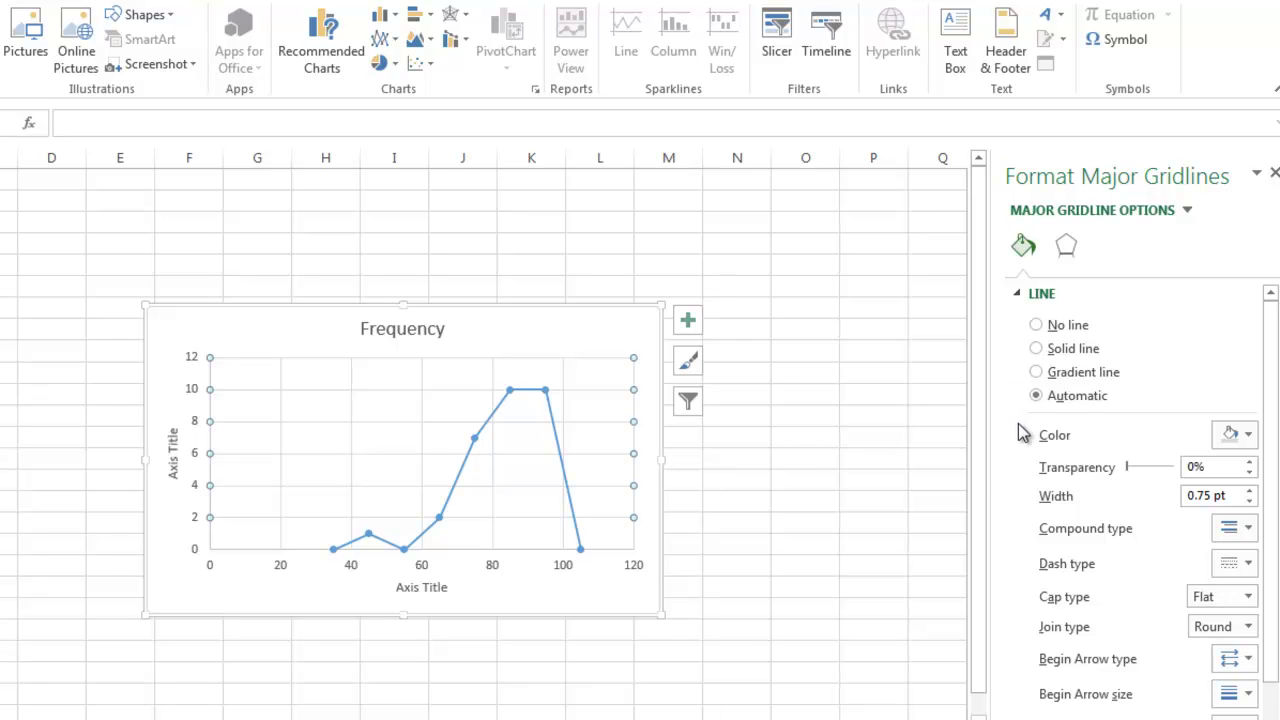
left_click(688, 400)
left_click(835, 246)
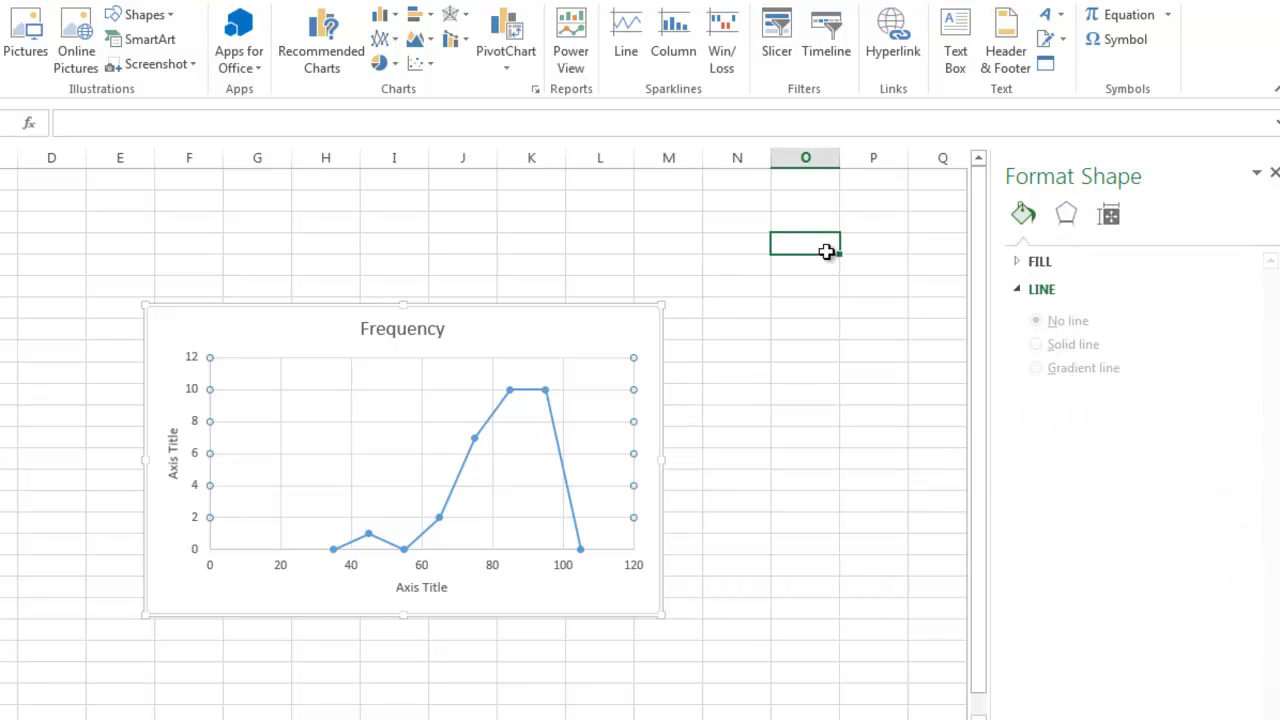
left_click(708, 477)
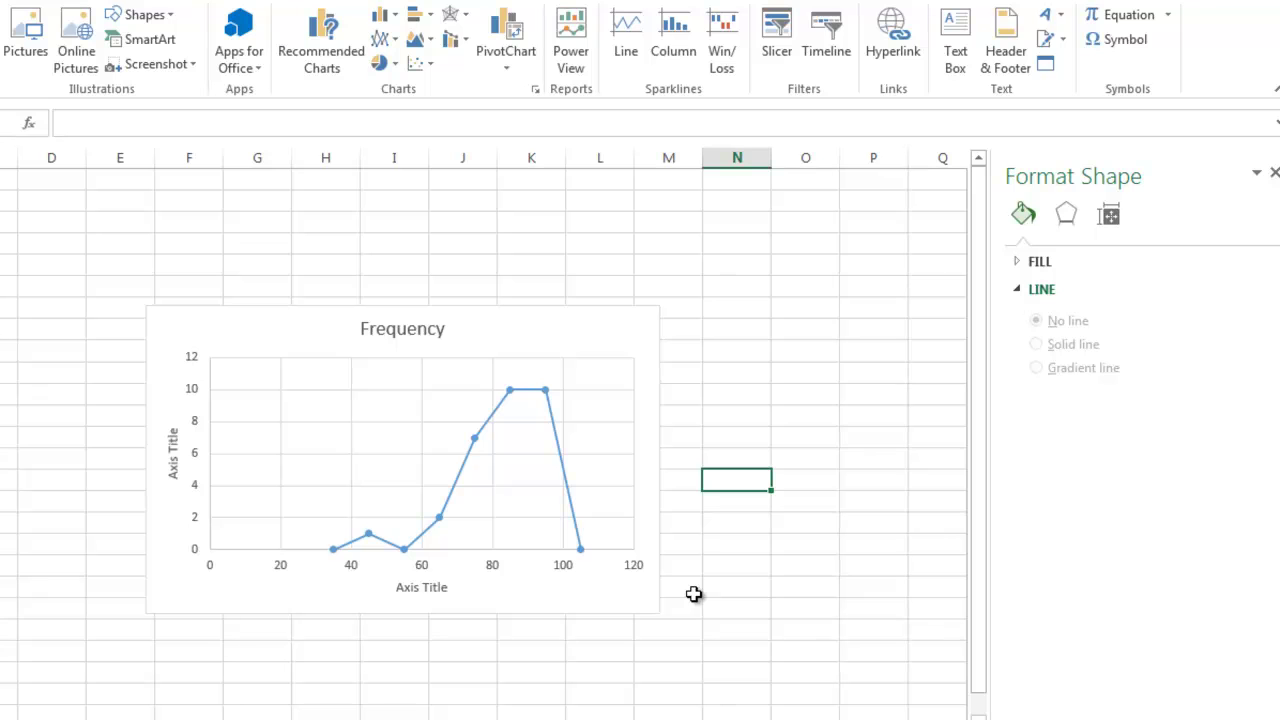
- Set the horizontal axis bounds of the Frequency scatter chart to a minimum of 35 and a maximum of 105
left_click(445, 567)
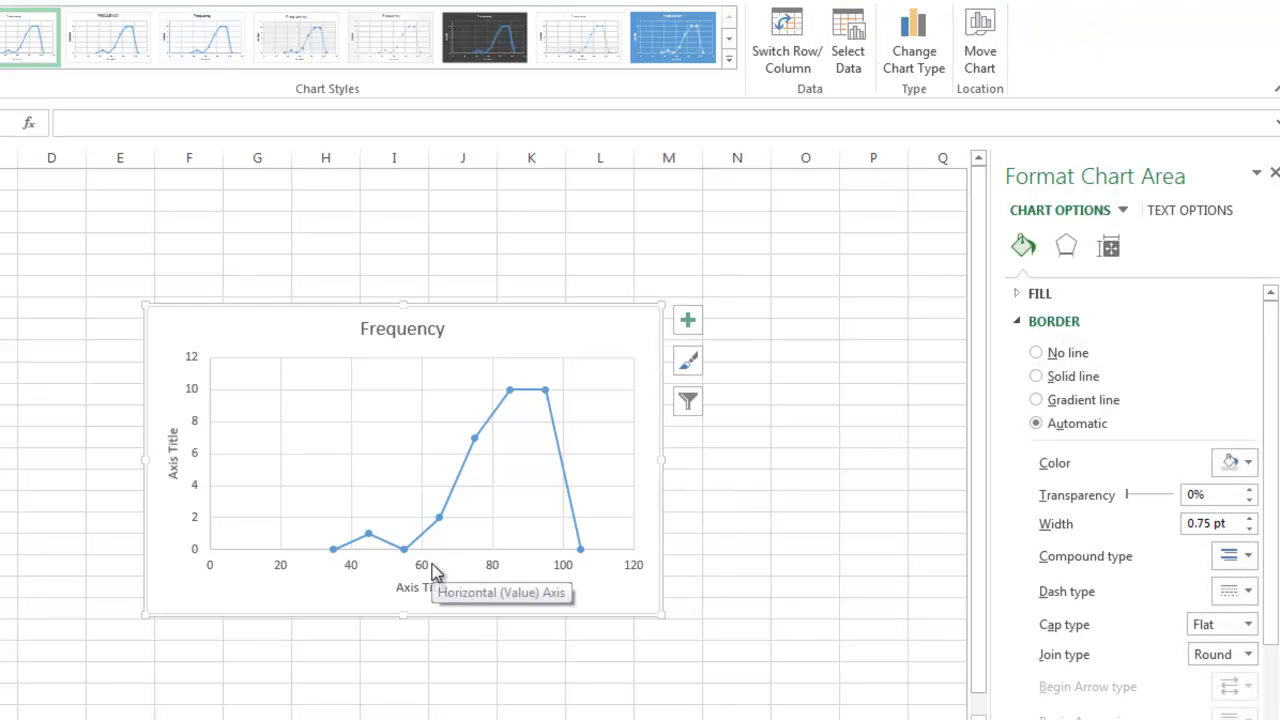
left_click(435, 570)
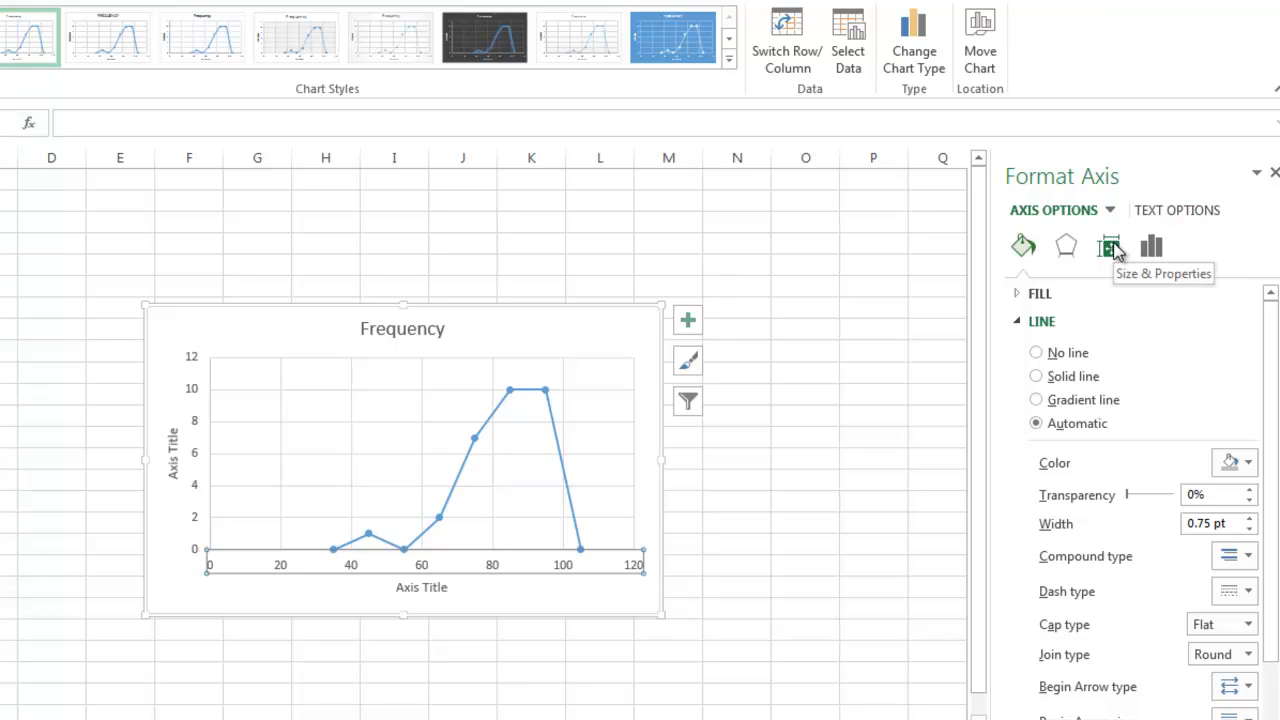
left_click(1148, 248)
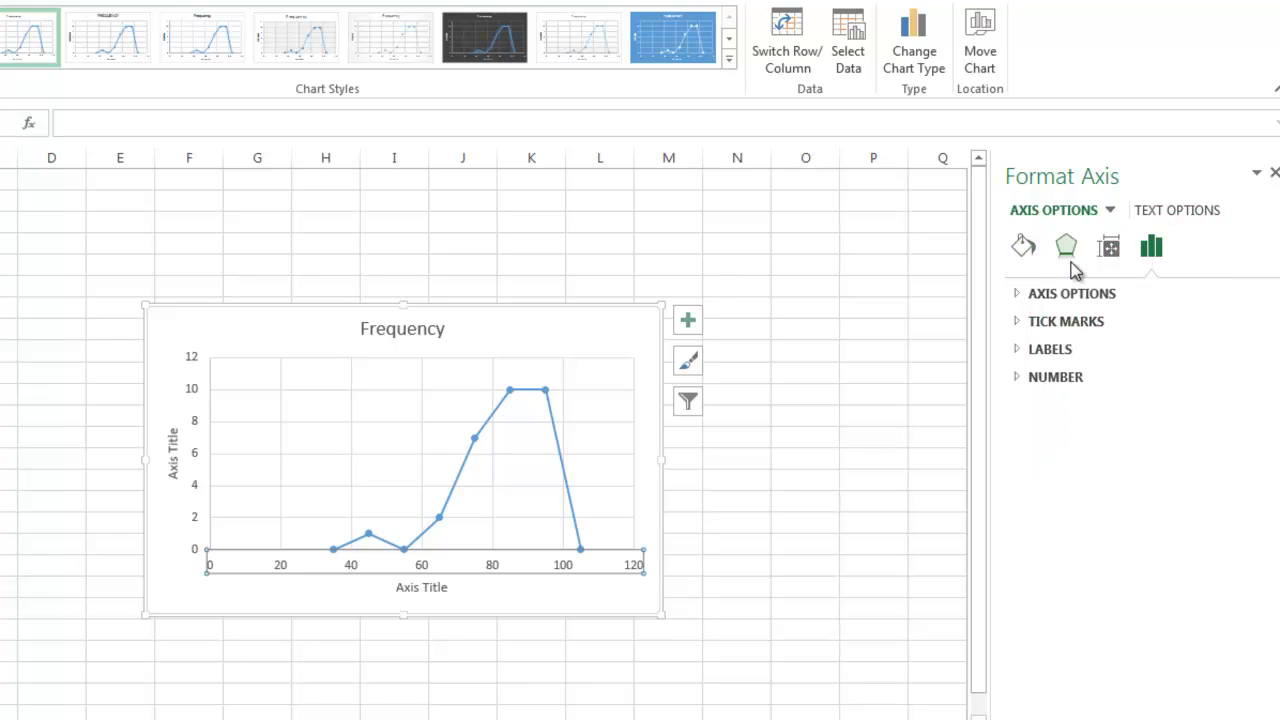
left_click(1036, 320)
left_click(1017, 296)
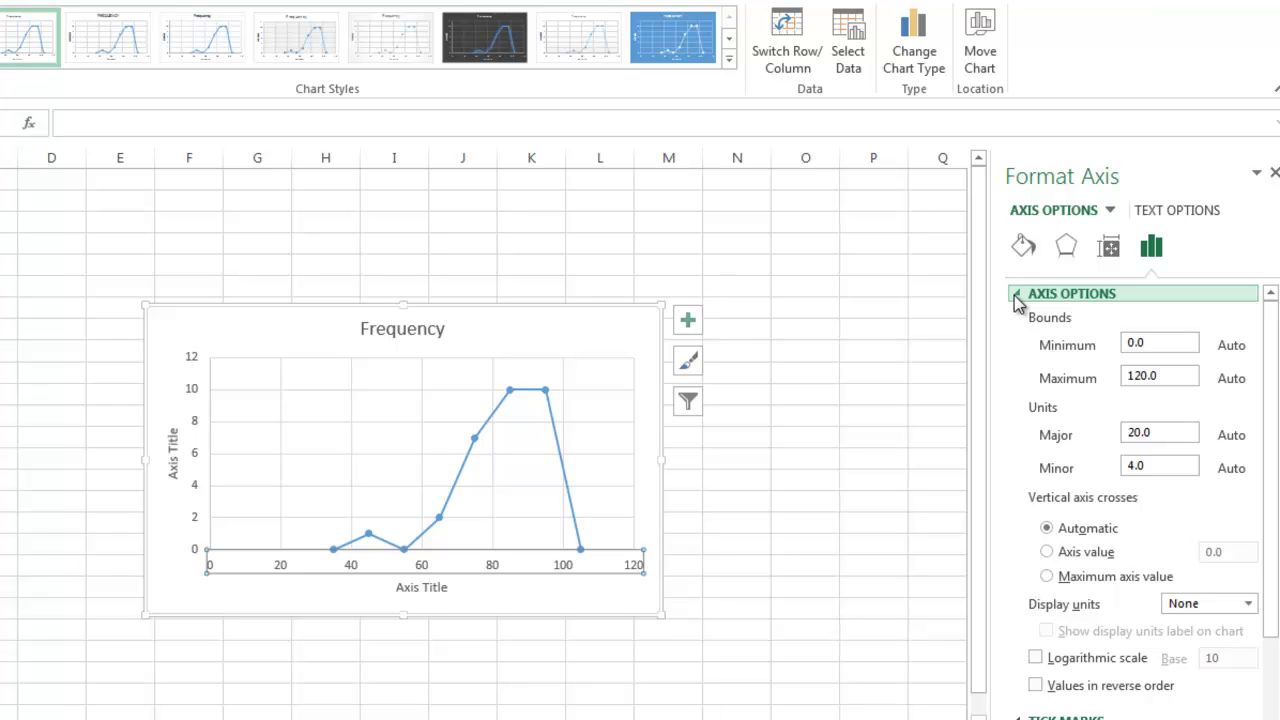
left_click(1184, 346)
left_click_drag(1184, 346, 1122, 345)
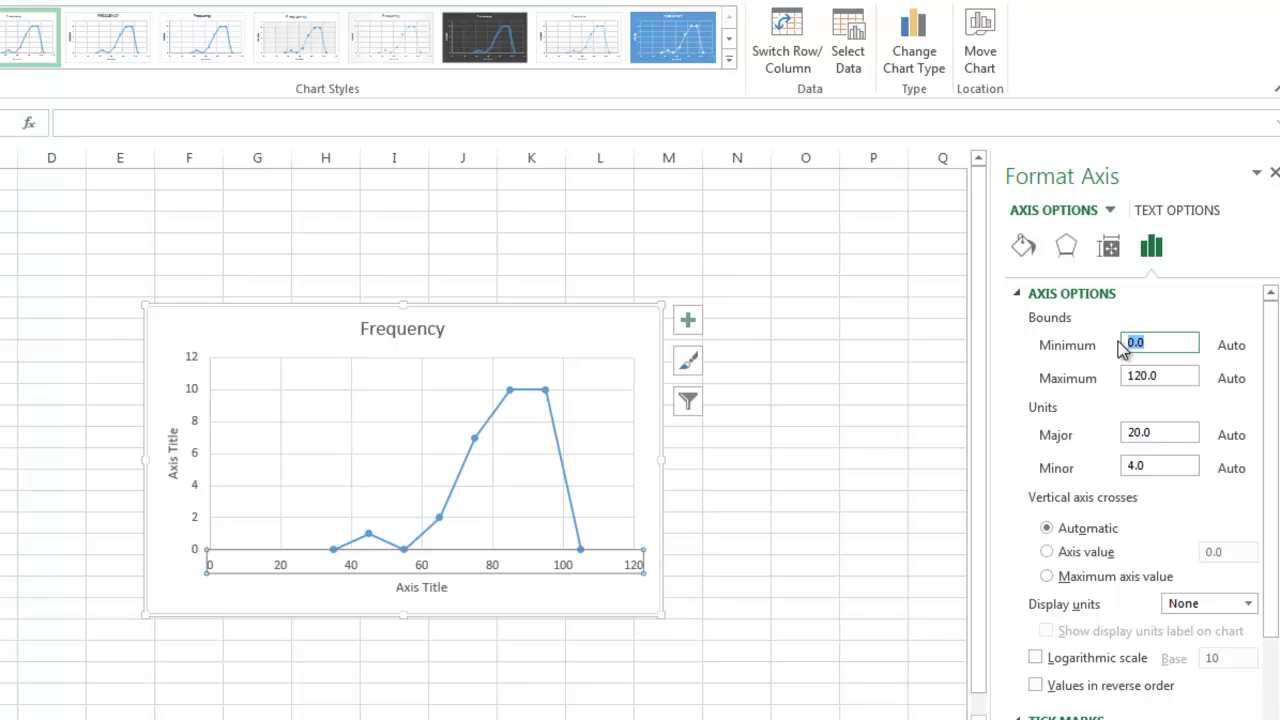
type("35")
left_click_drag(1162, 373, 1115, 378)
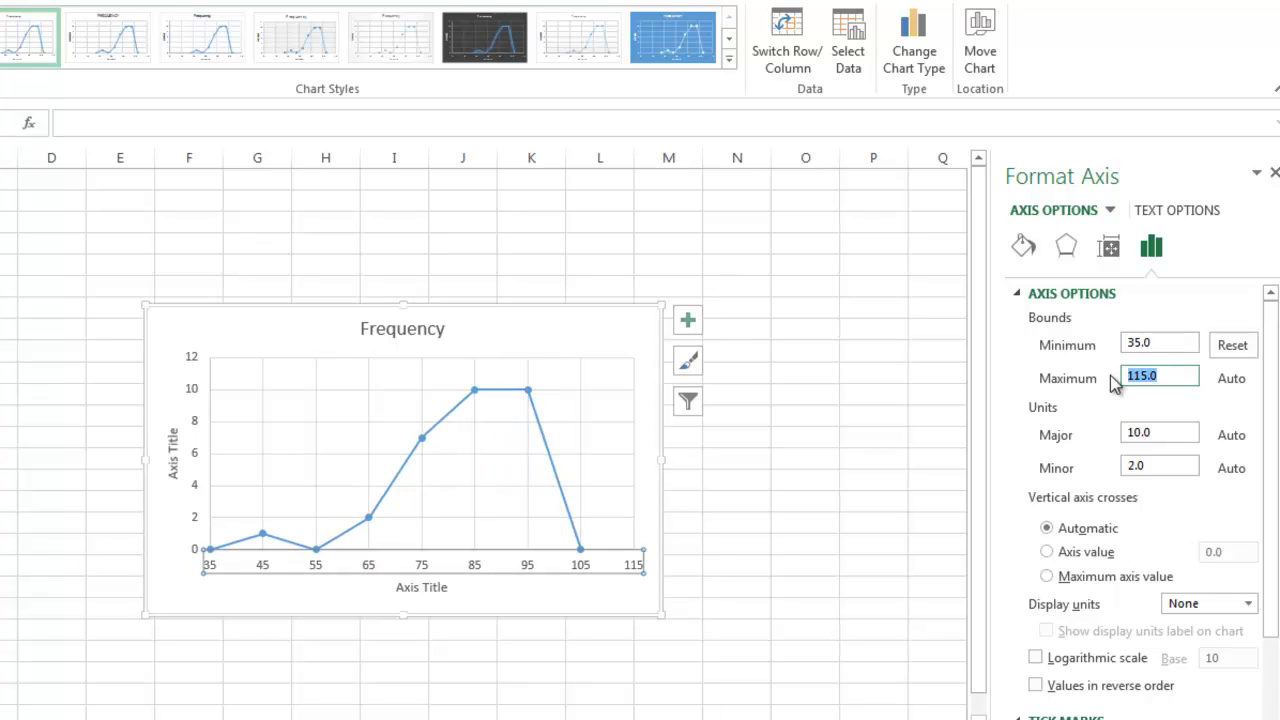
type("105")
- Set the horizontal axis minor unit to 1 and deselect the chart
left_click(1122, 467)
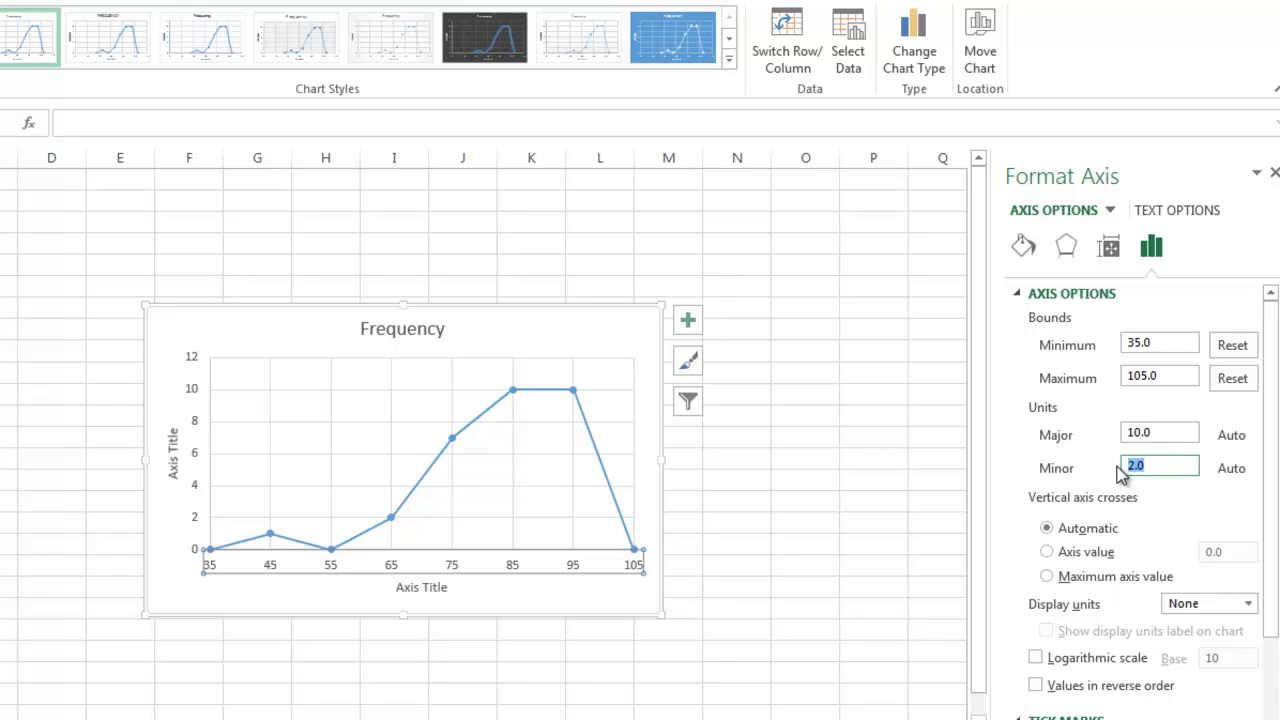
type("1")
left_click(900, 497)
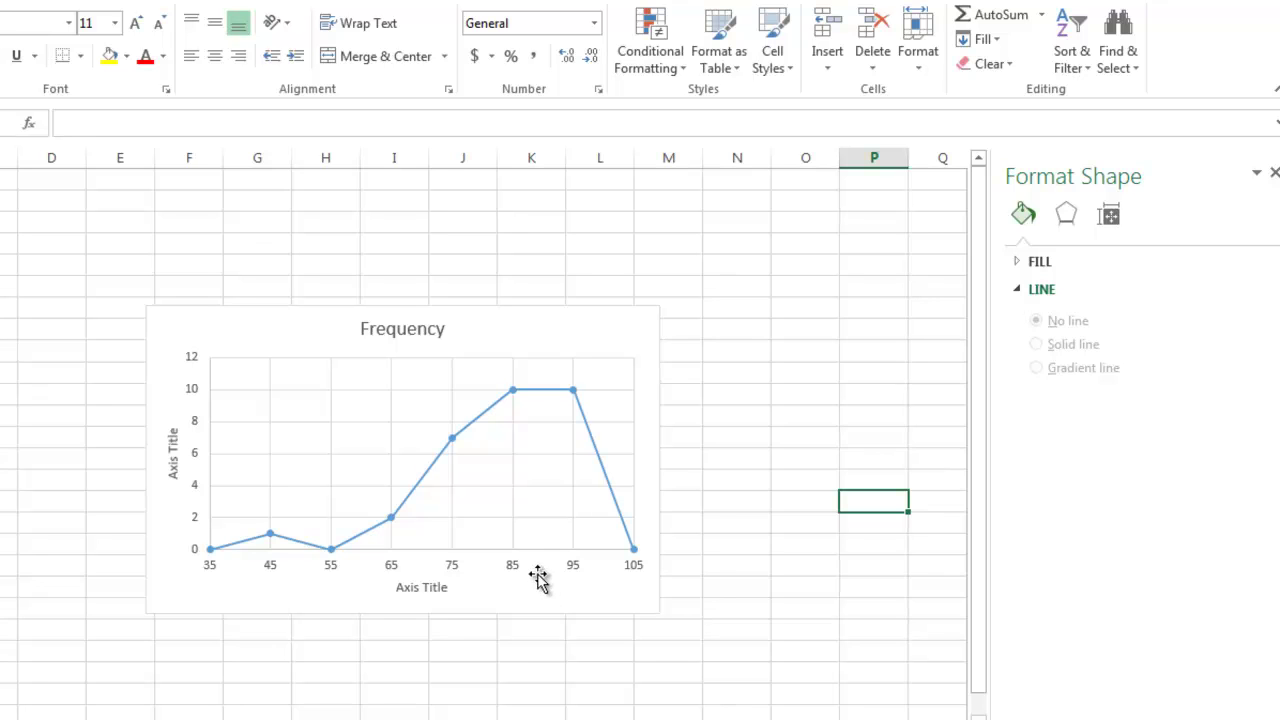
key("ctrl+Home")
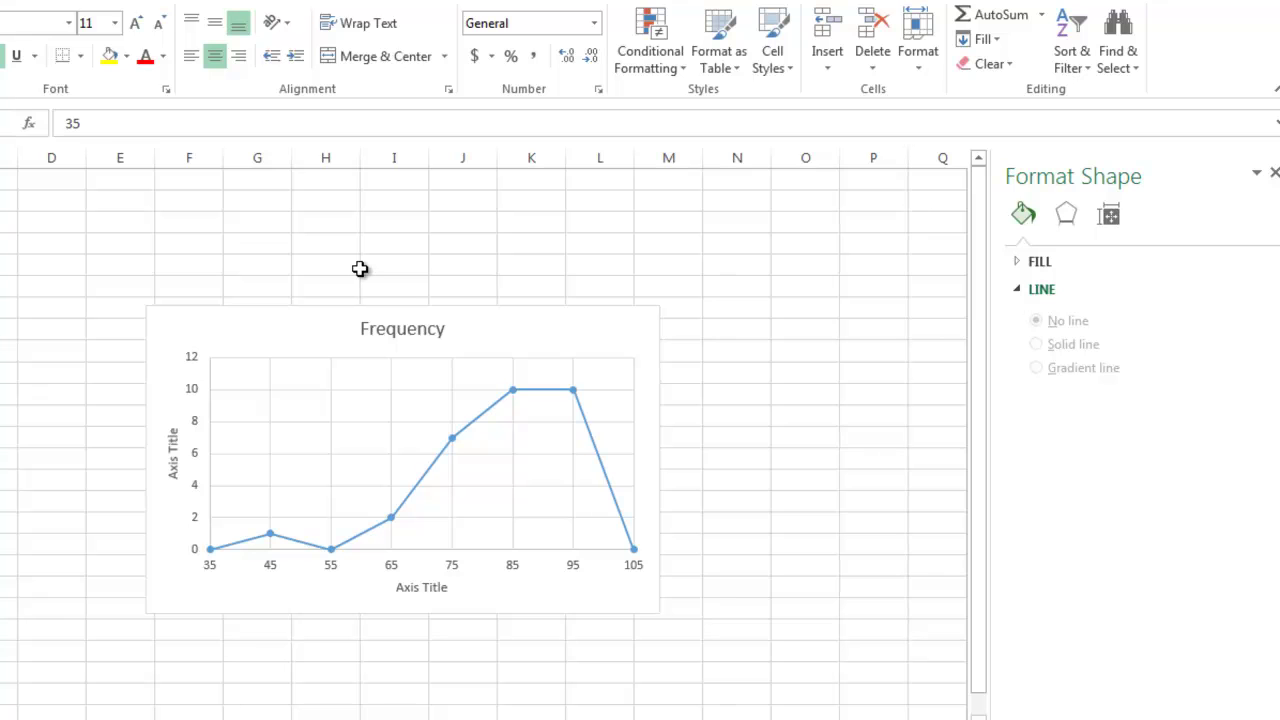
- Change the scatter chart's title to "Math Grades"
left_click(400, 331)
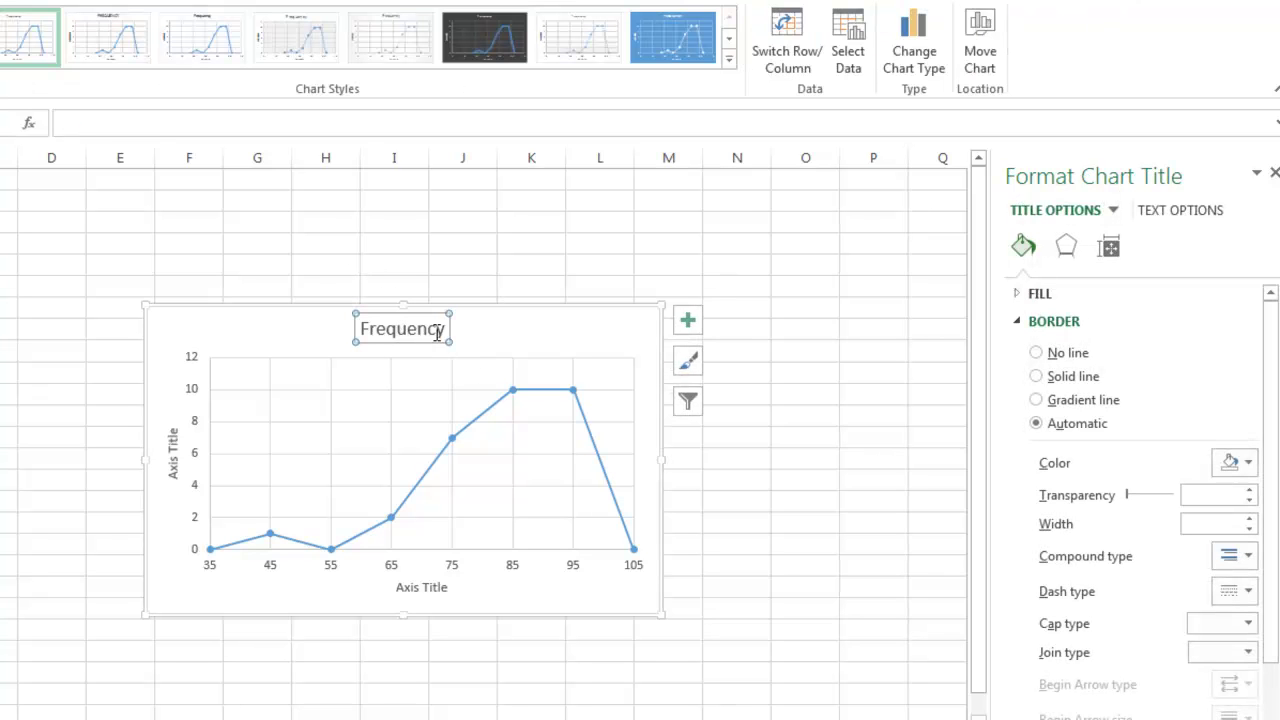
left_click_drag(442, 331, 358, 330)
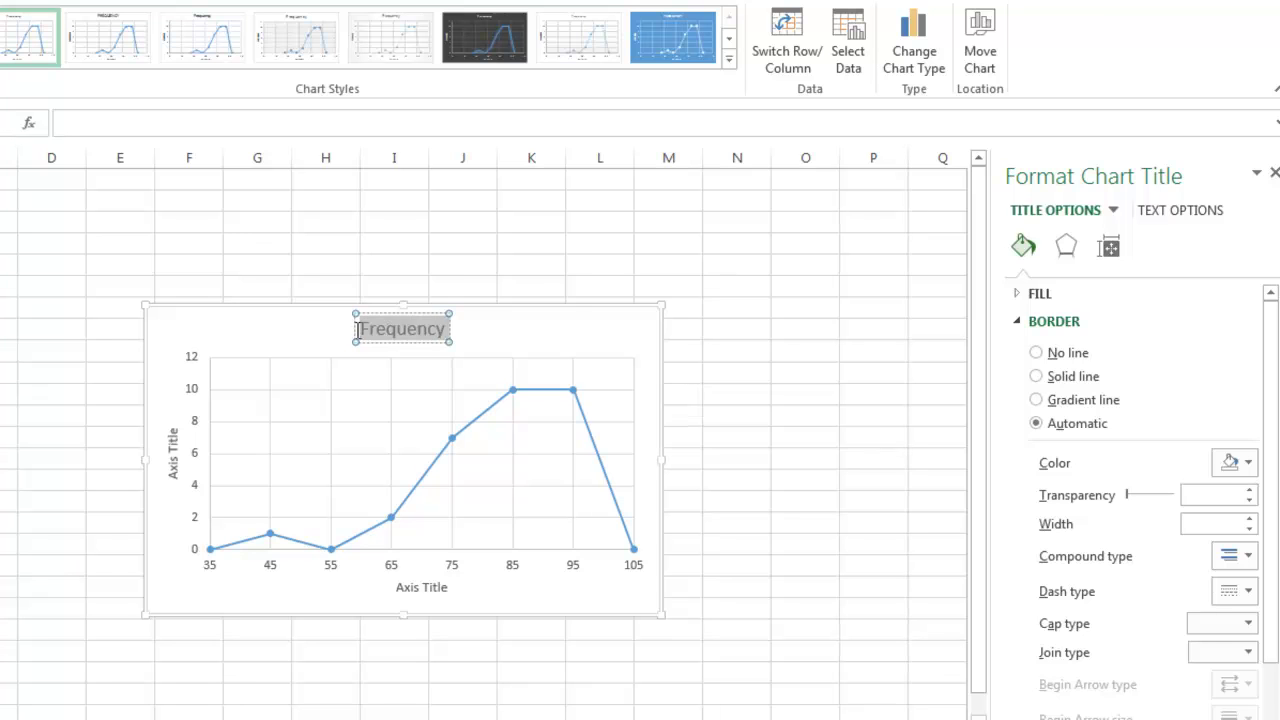
type("Math Grades")
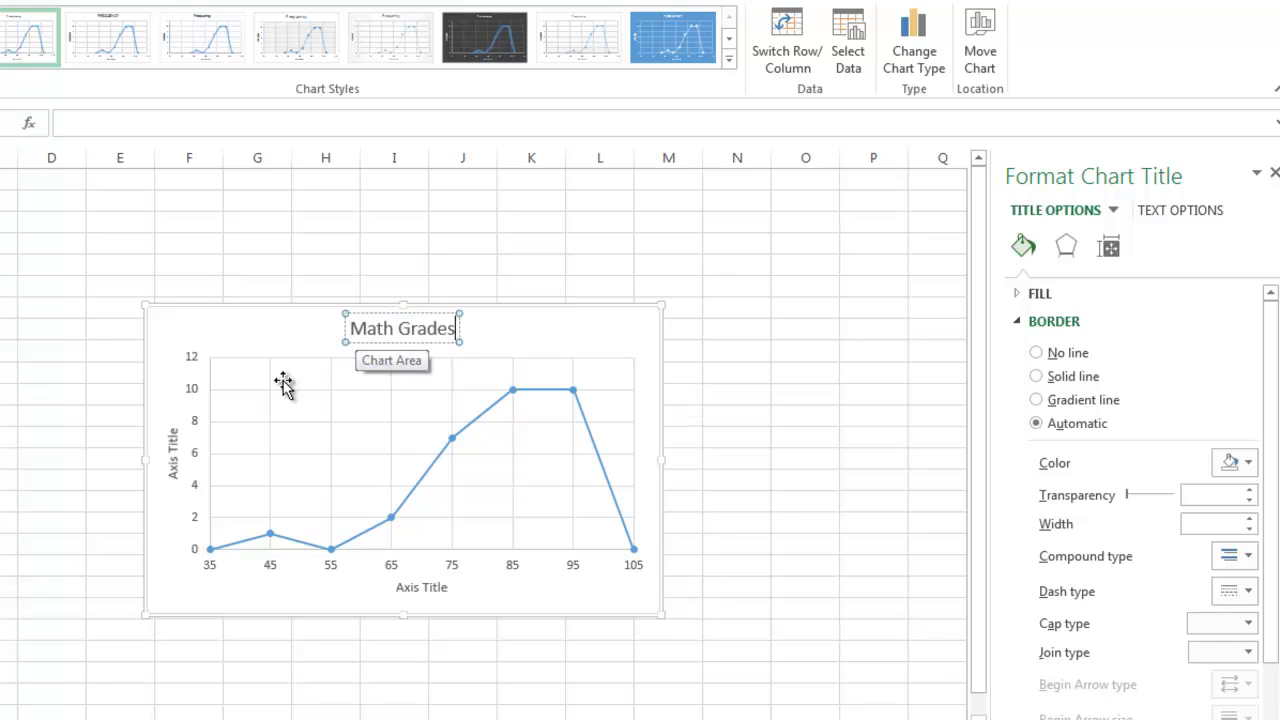
- Title the chart's vertical axis "Frequency" and its horizontal axis "Grades"
left_click(174, 450)
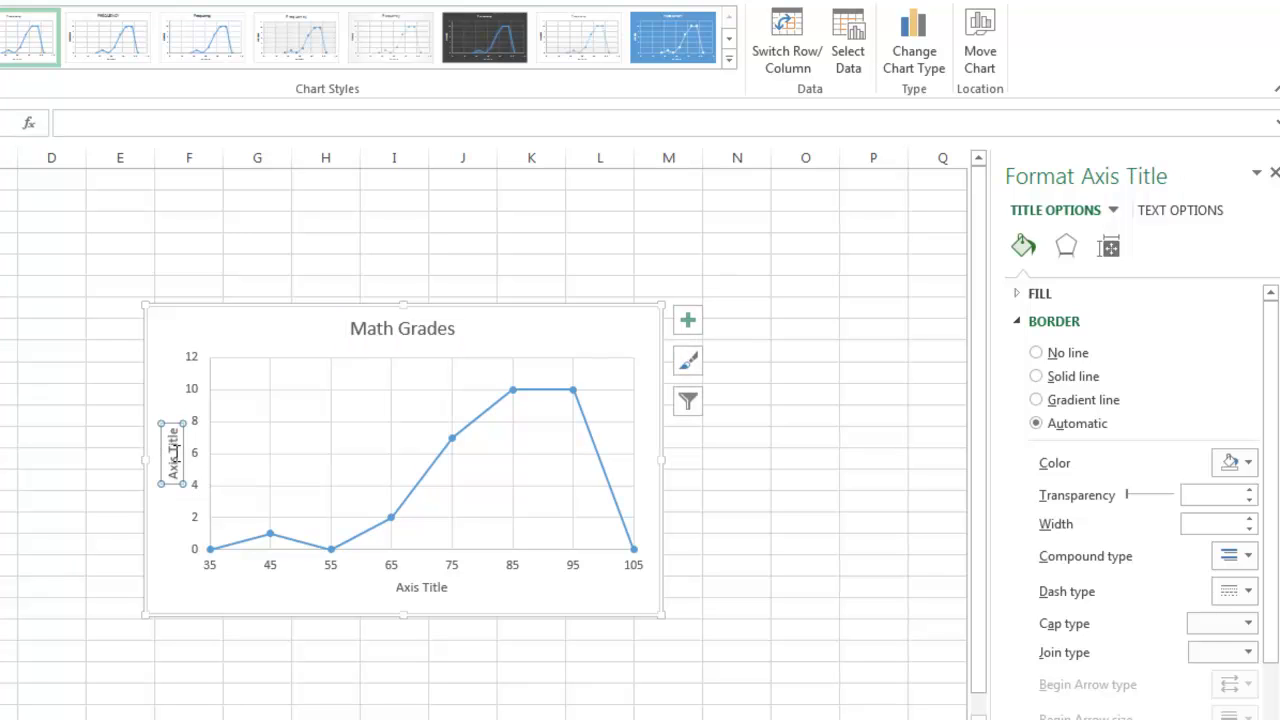
type("Fre")
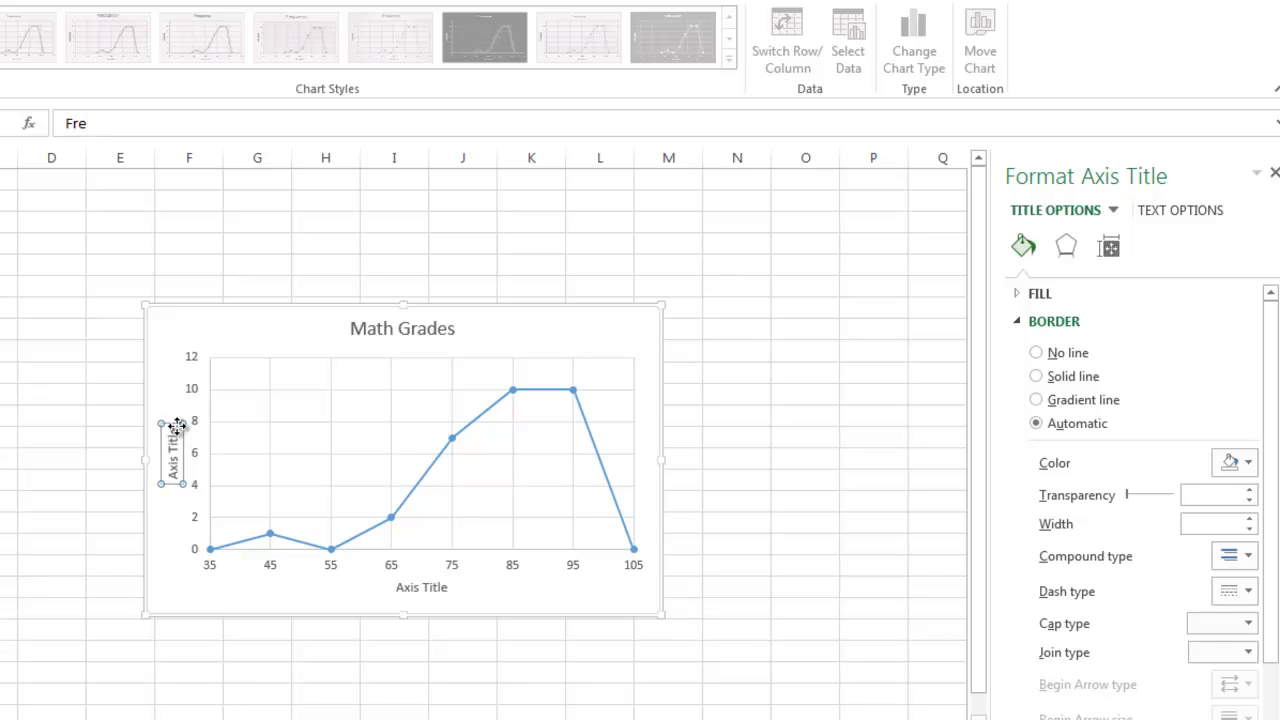
left_click(176, 428)
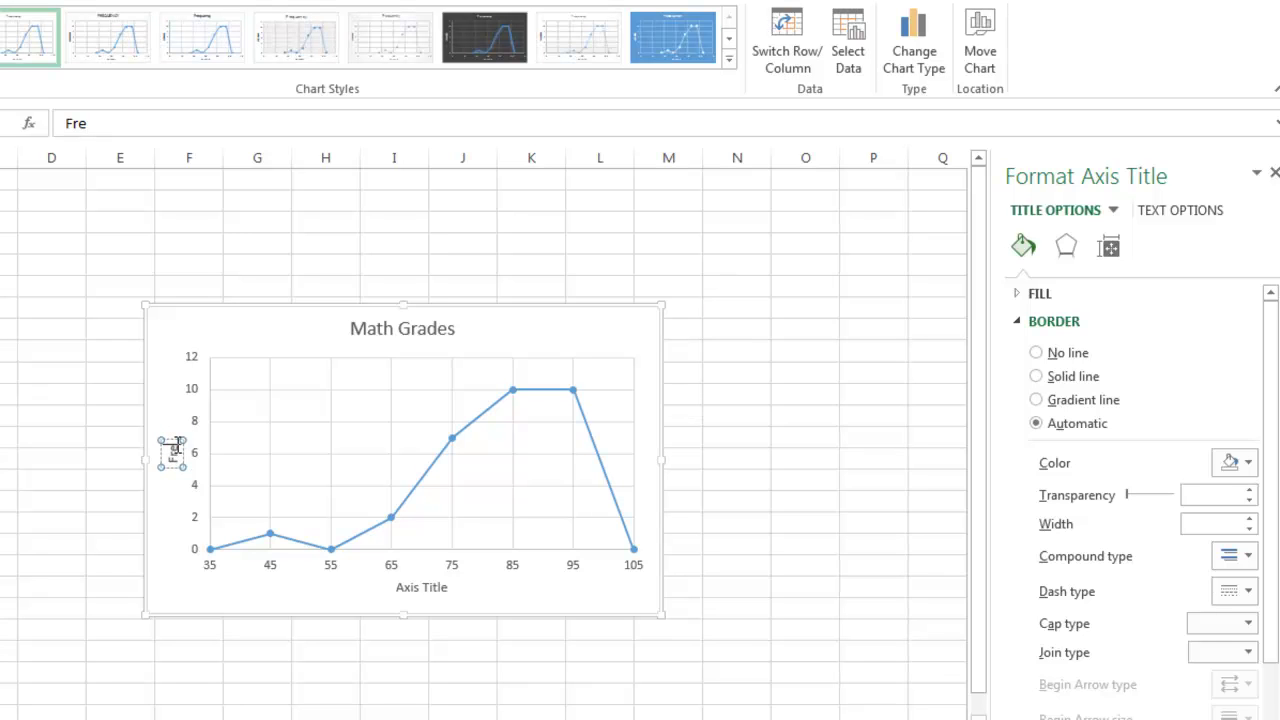
type("quency")
left_click(429, 590)
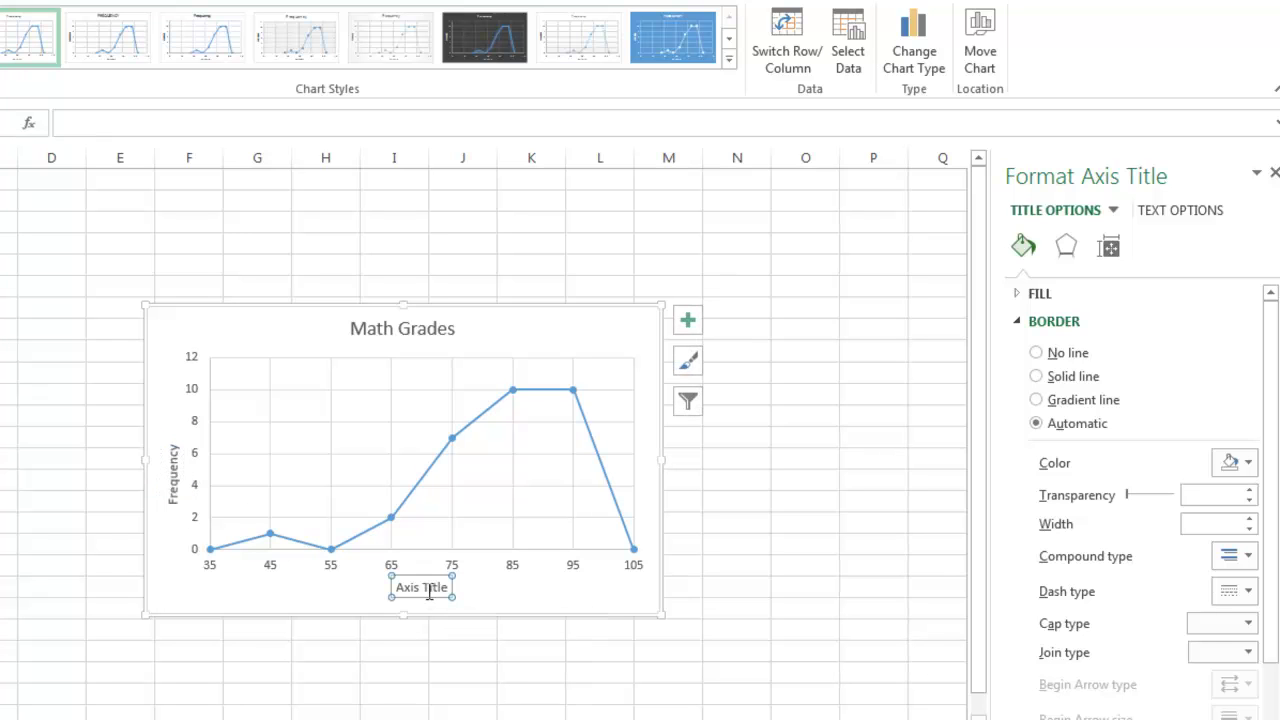
type("Grades")
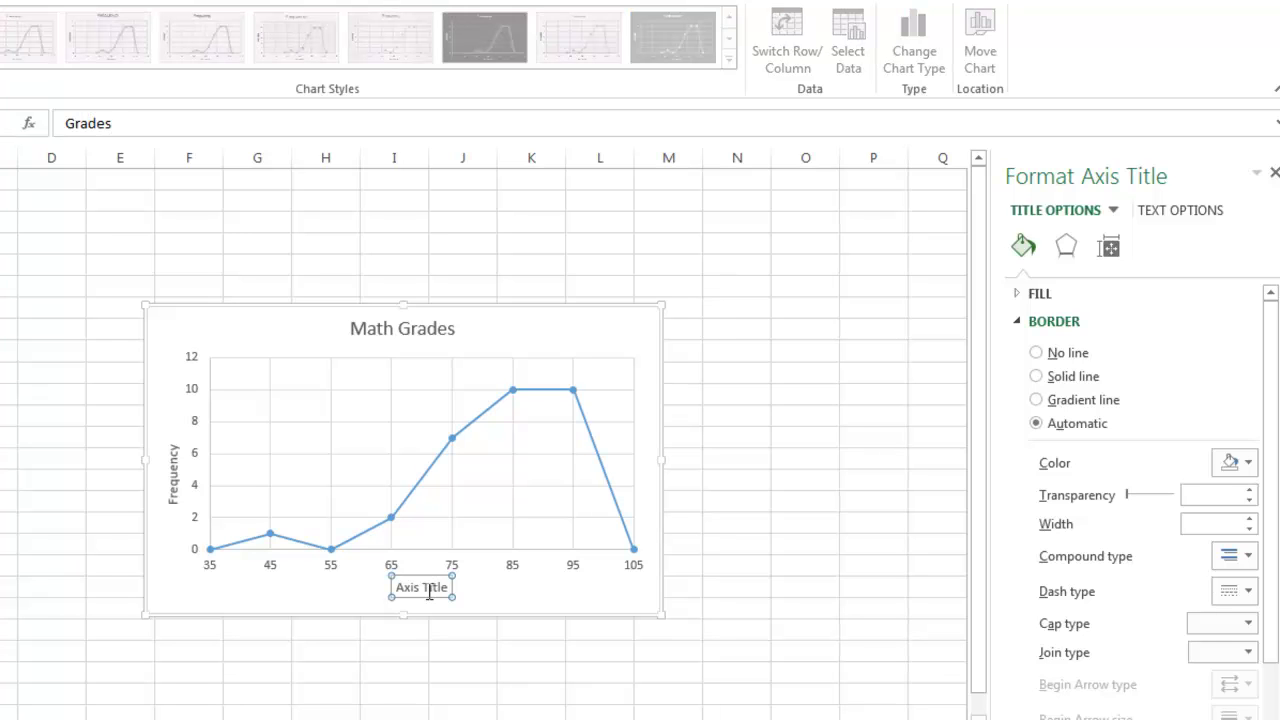
key("Return")
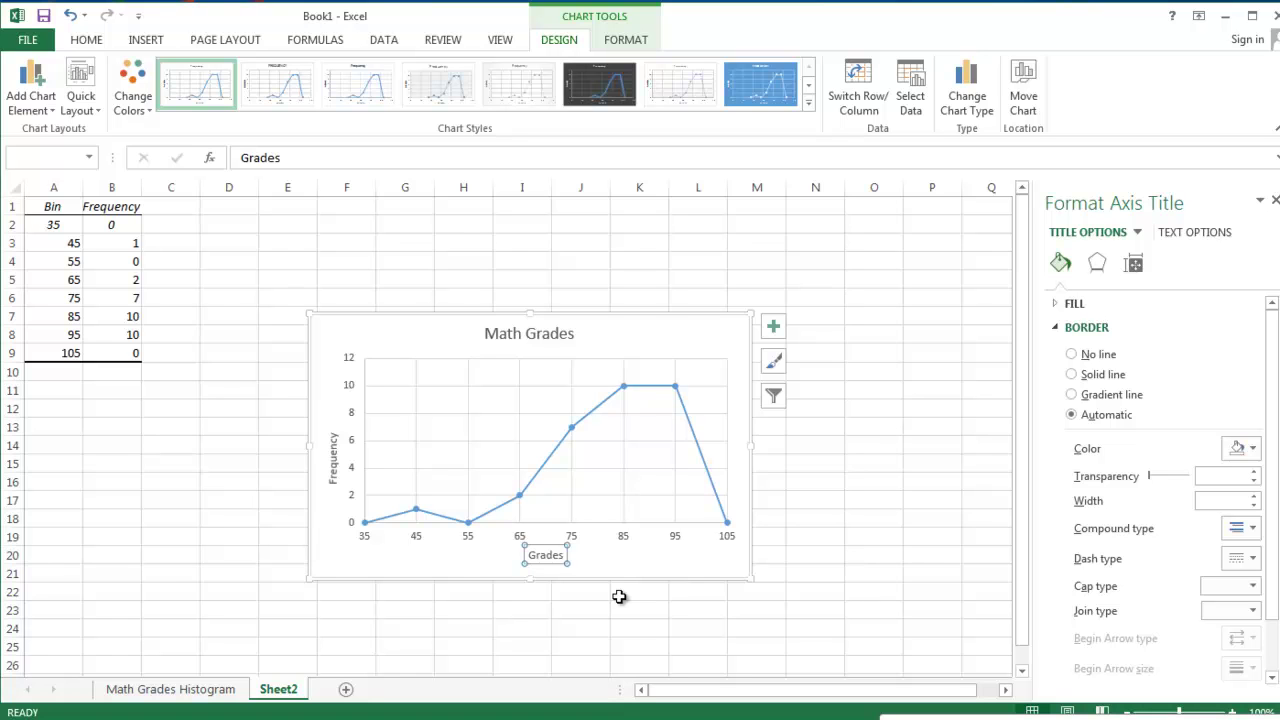
- Rename Sheet2 as "Math Grades Line Chart"
double_click(281, 688)
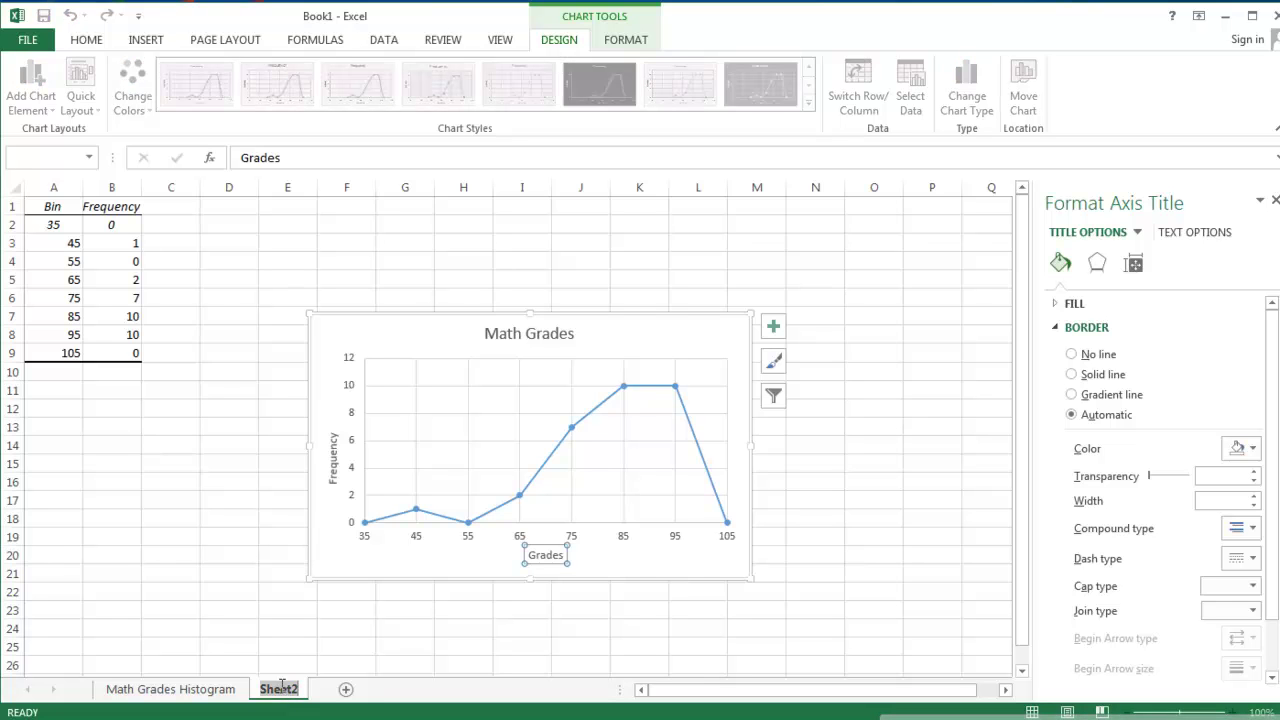
type("Math")
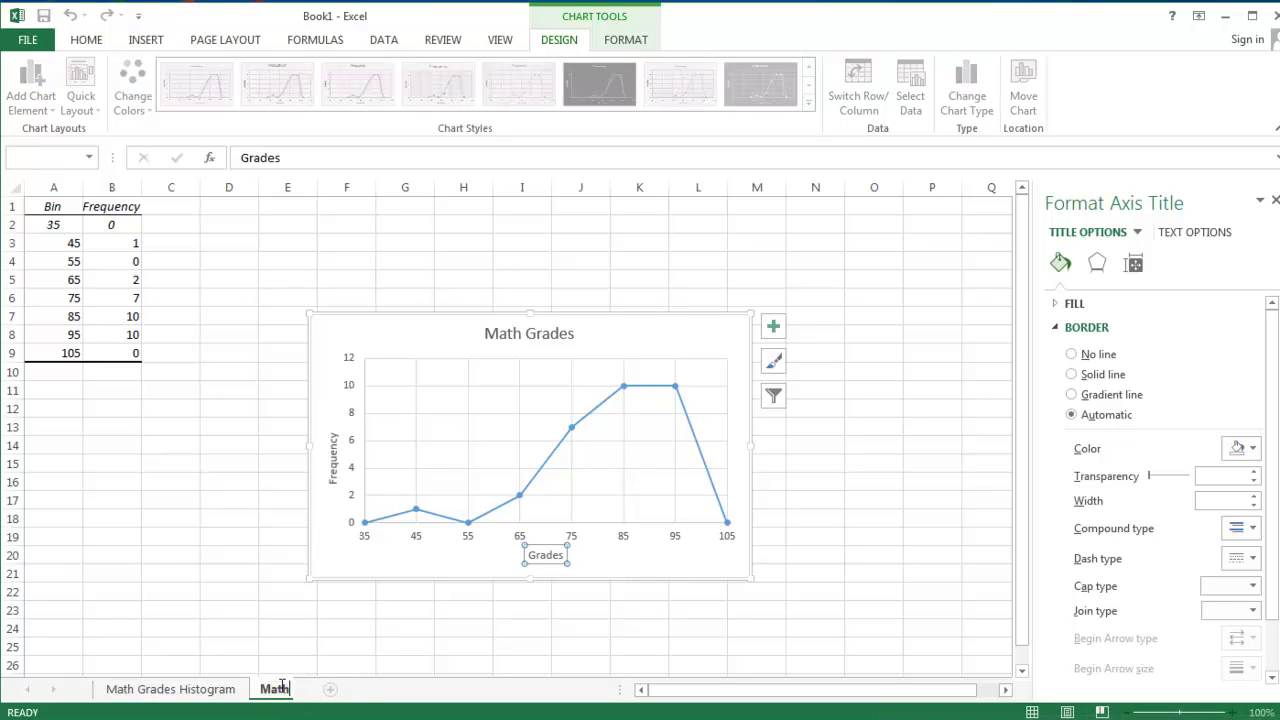
type(" Grades Line Char")
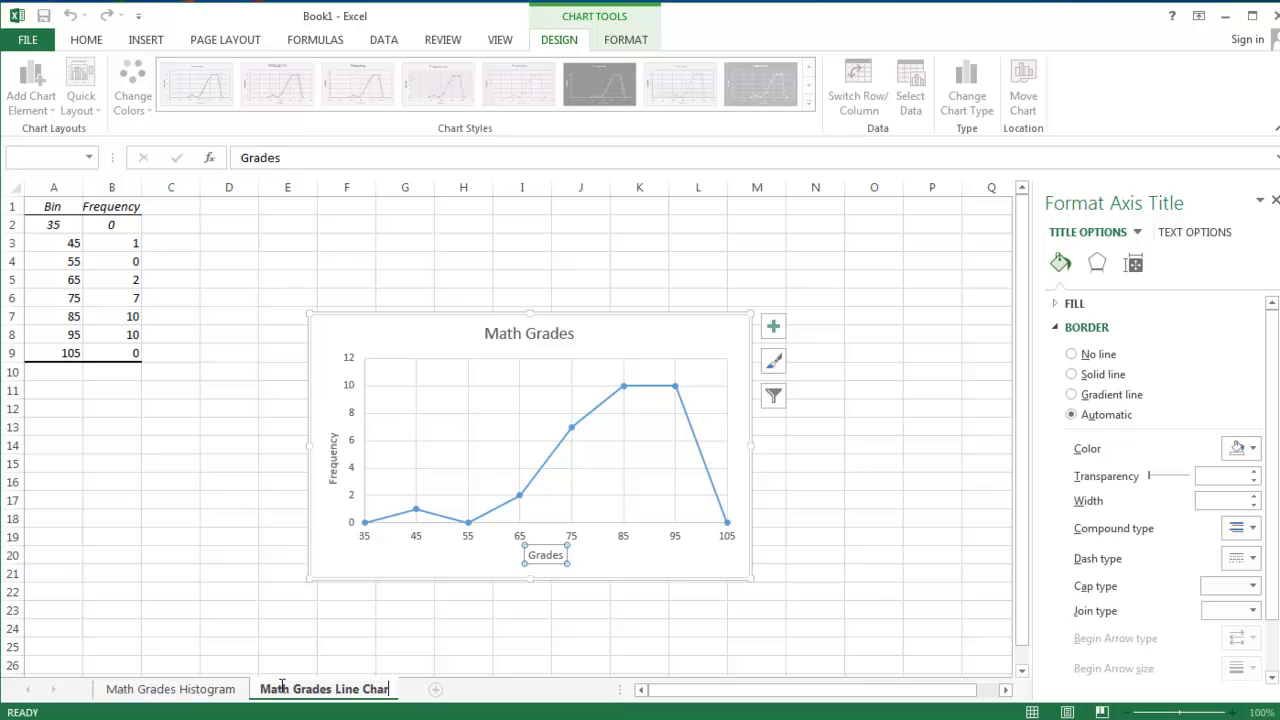
type("t")
left_click(236, 633)
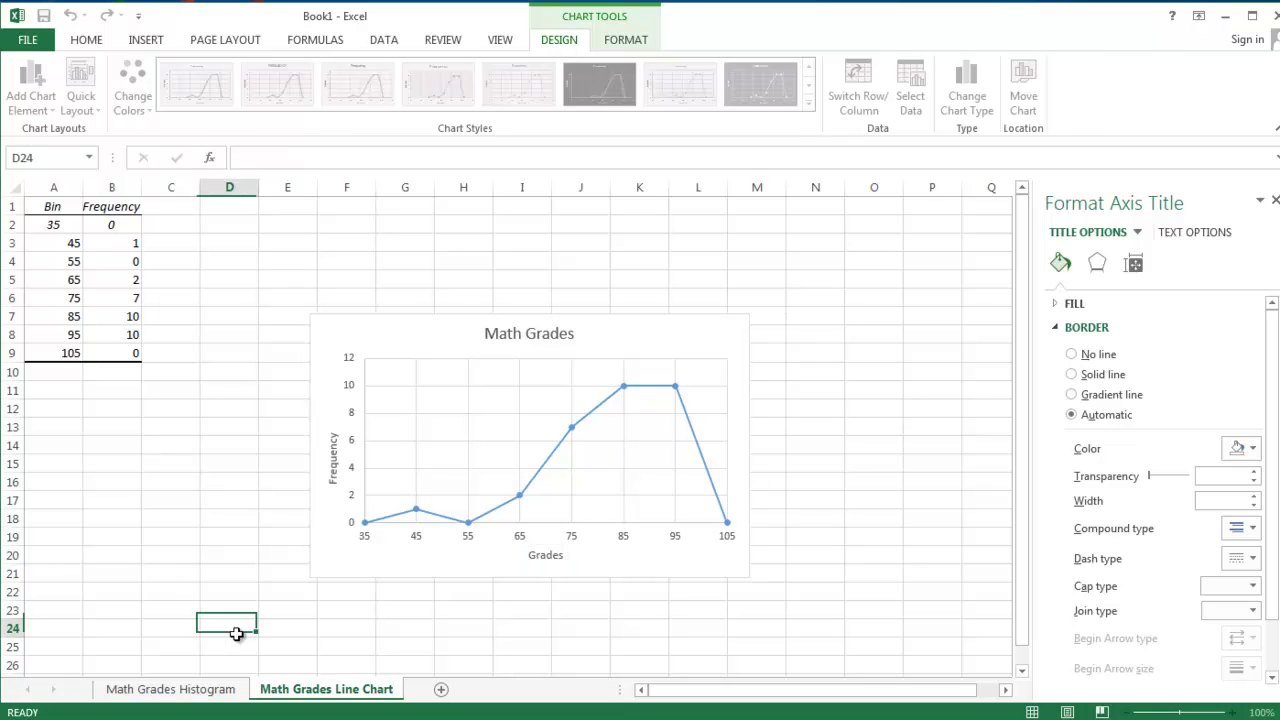